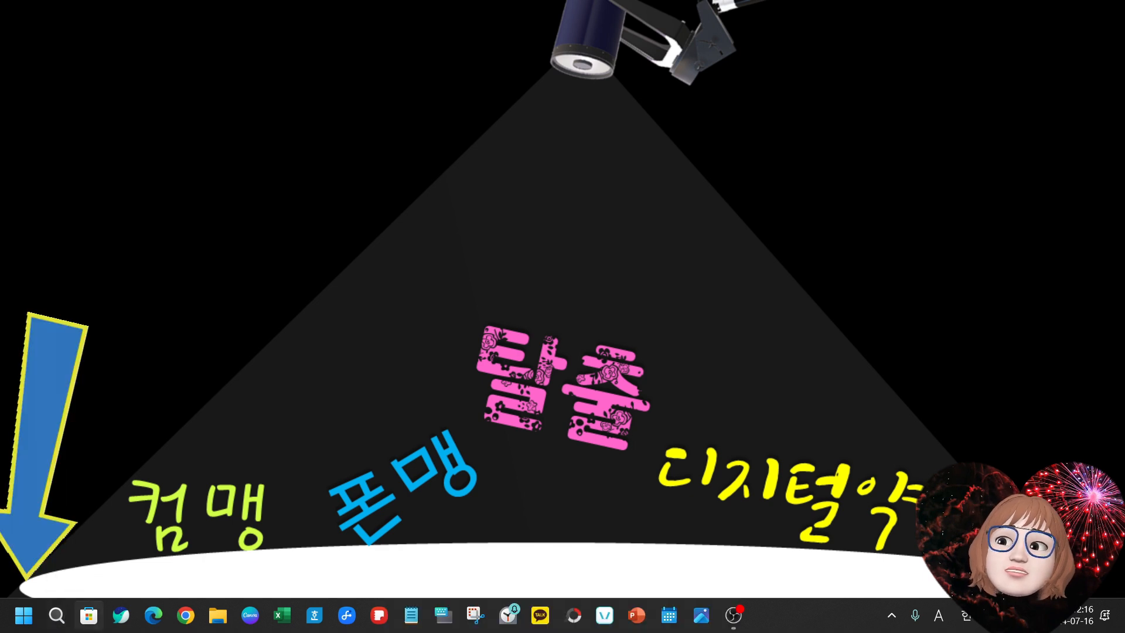
# - Look over the pinned apps for the 한글 word processor
pyautogui.click(19, 619)
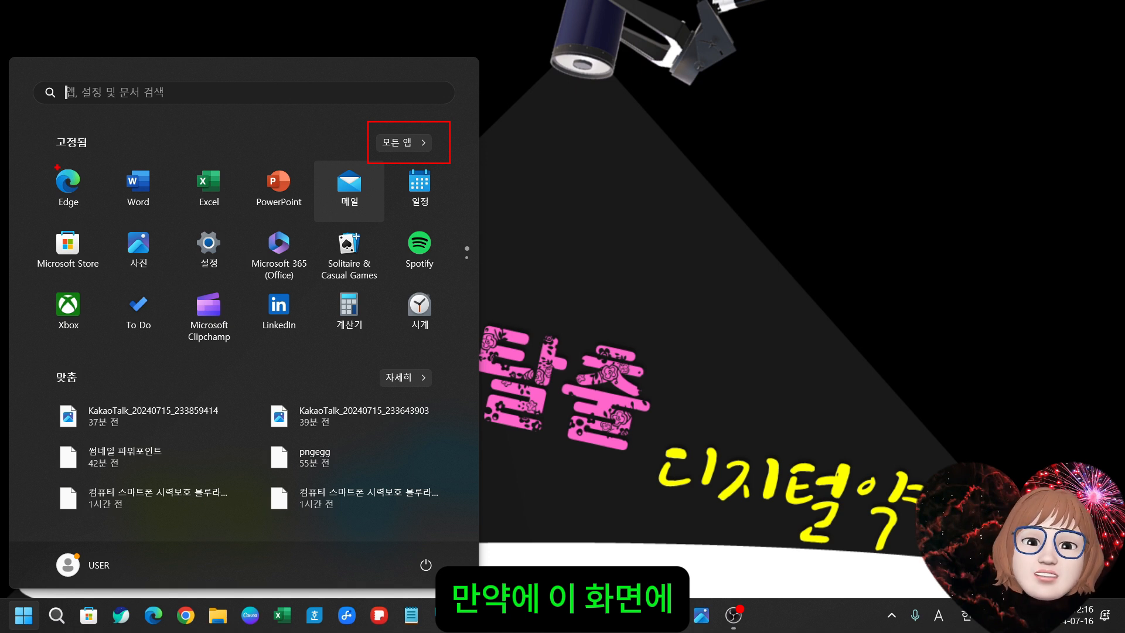
pyautogui.moveTo(48, 164); pyautogui.dragTo(465, 353)
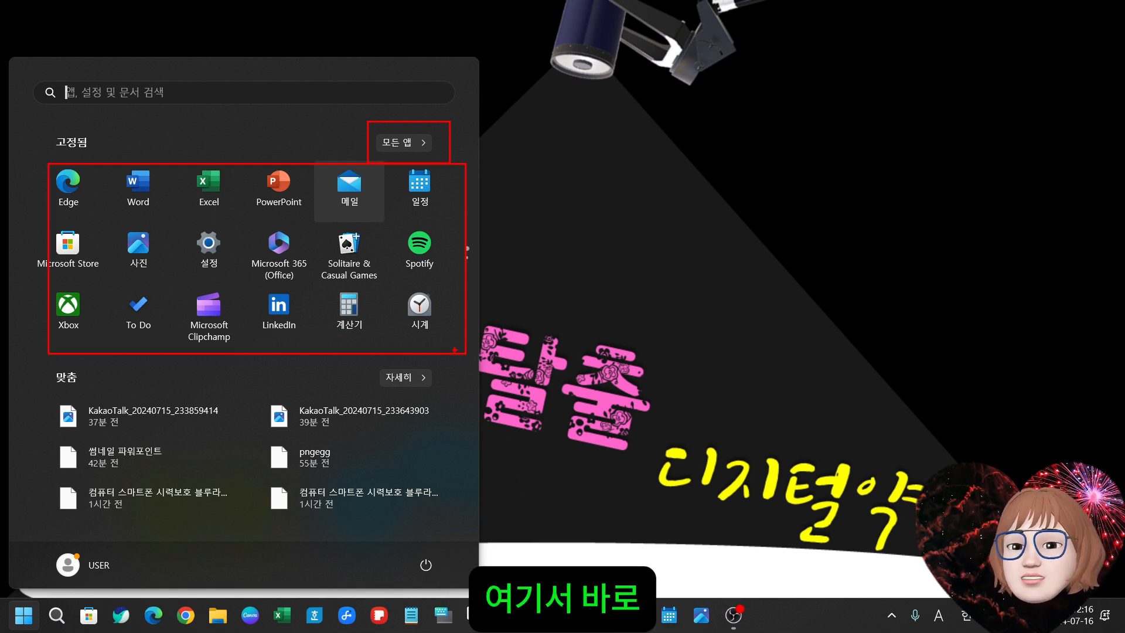
pyautogui.press('Escape')
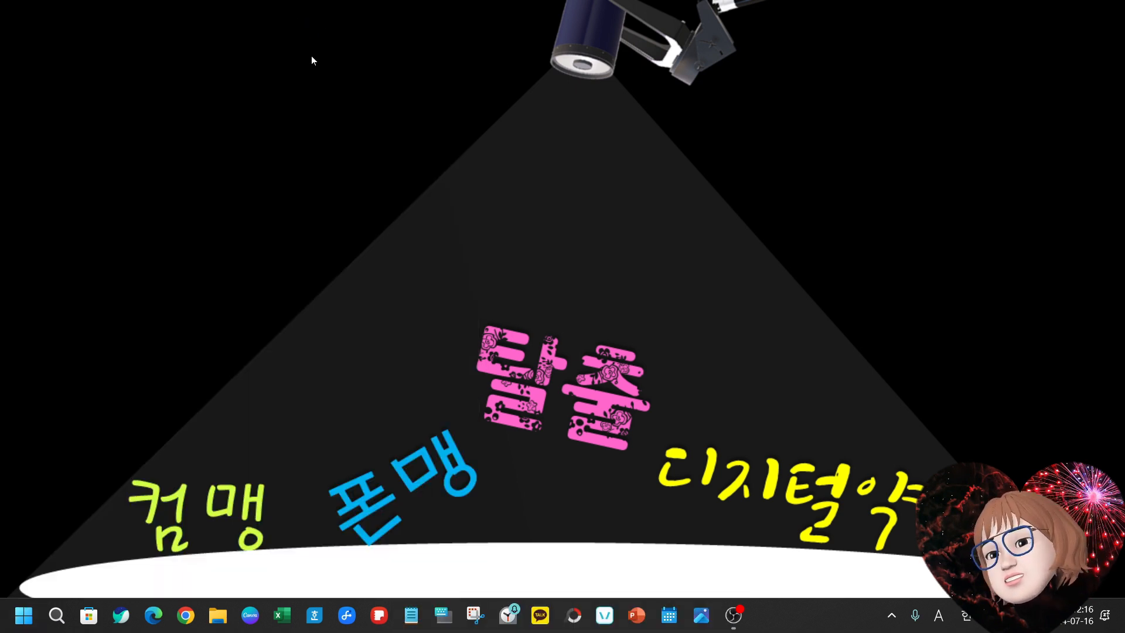
# - Look through the full list of installed apps for 한글 2020, listed under ㅎ
pyautogui.click(12, 615)
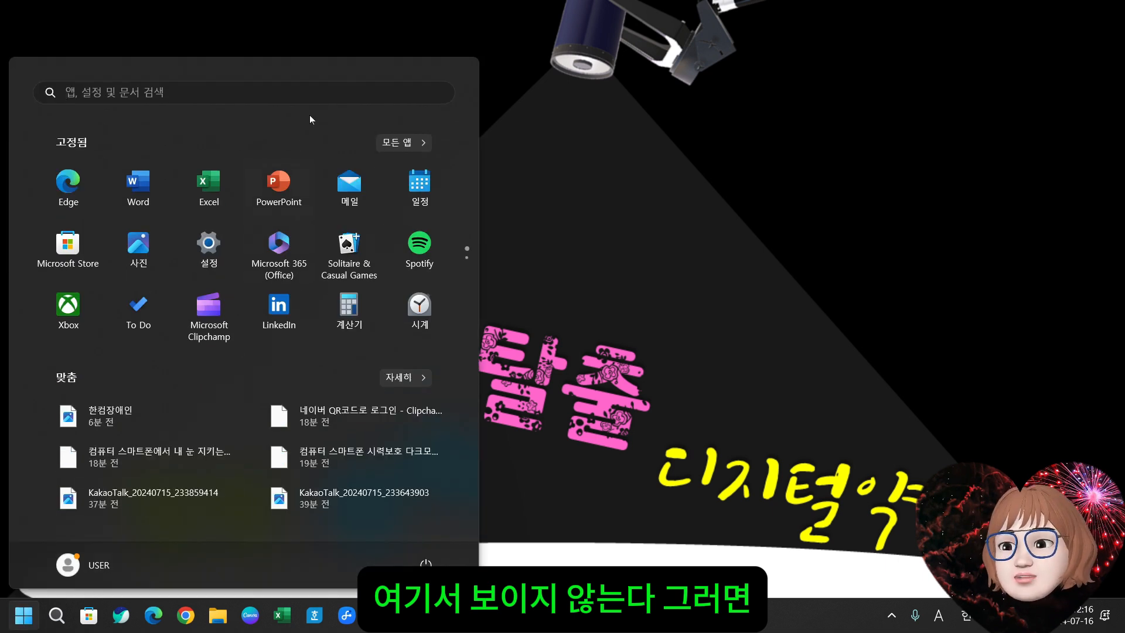
pyautogui.click(404, 142)
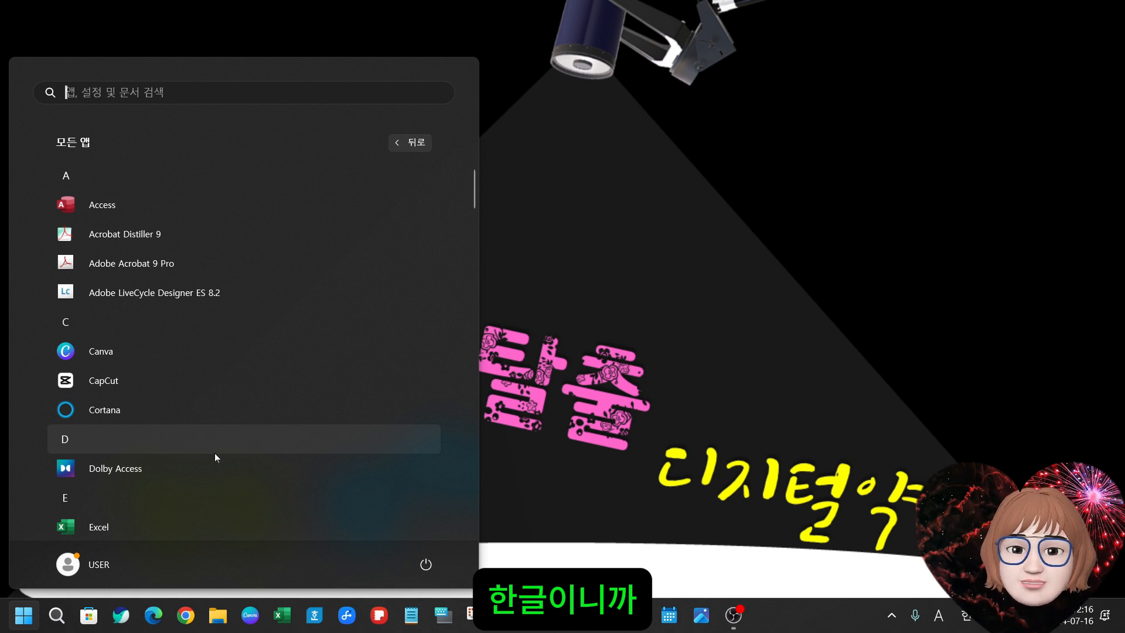
pyautogui.scroll(-3, 213, 454)
pyautogui.scroll(-11, 215, 456)
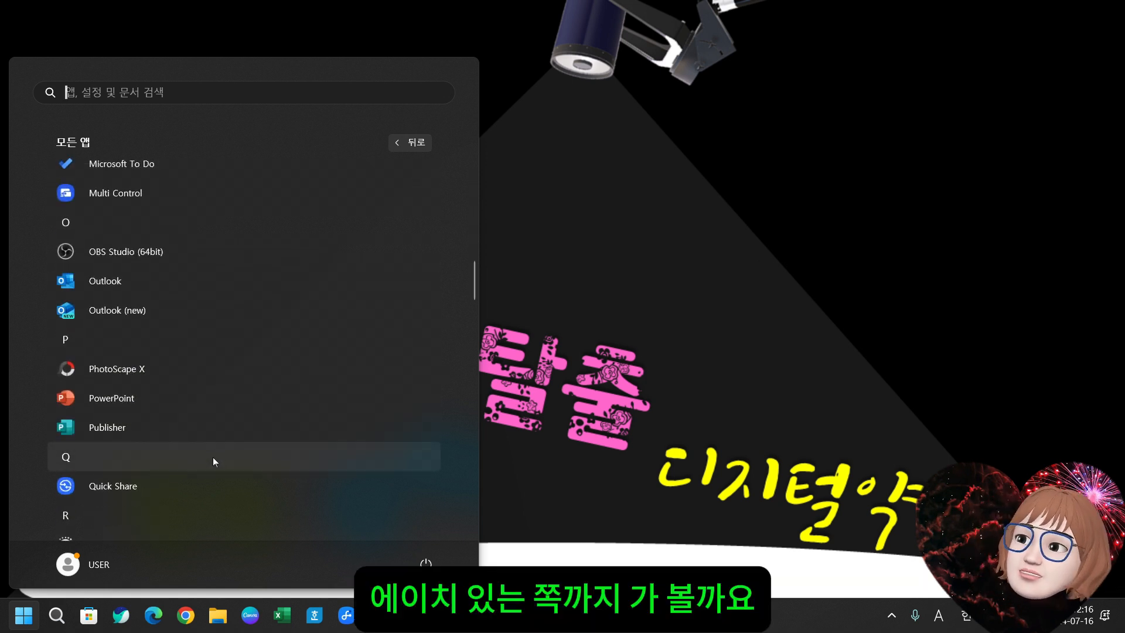
pyautogui.scroll(-6, 212, 458)
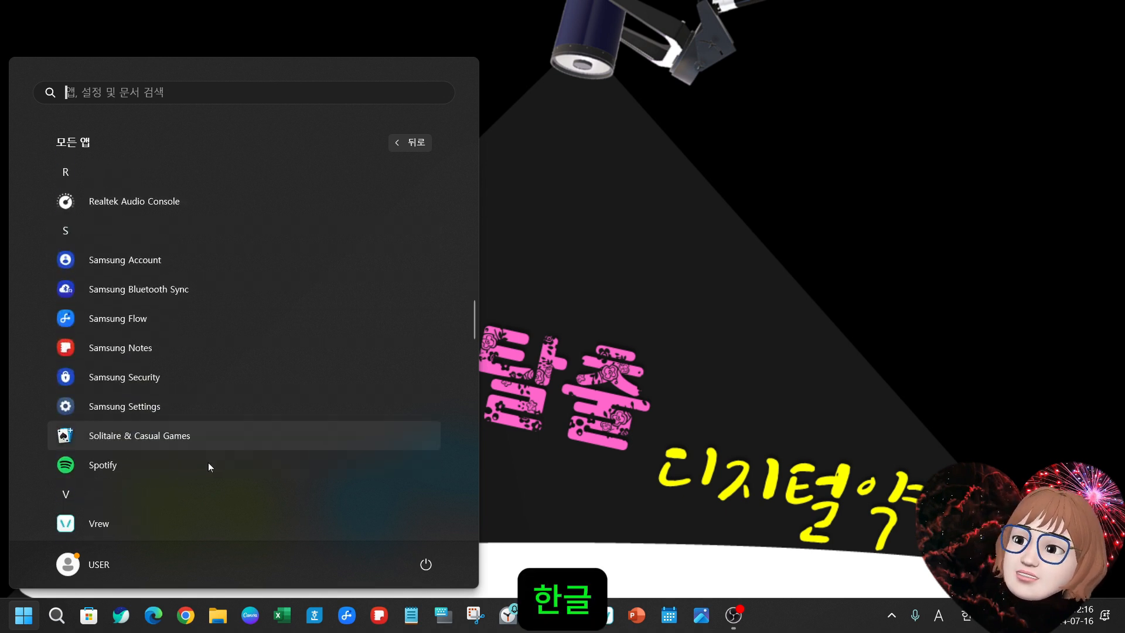
pyautogui.scroll(-6, 208, 463)
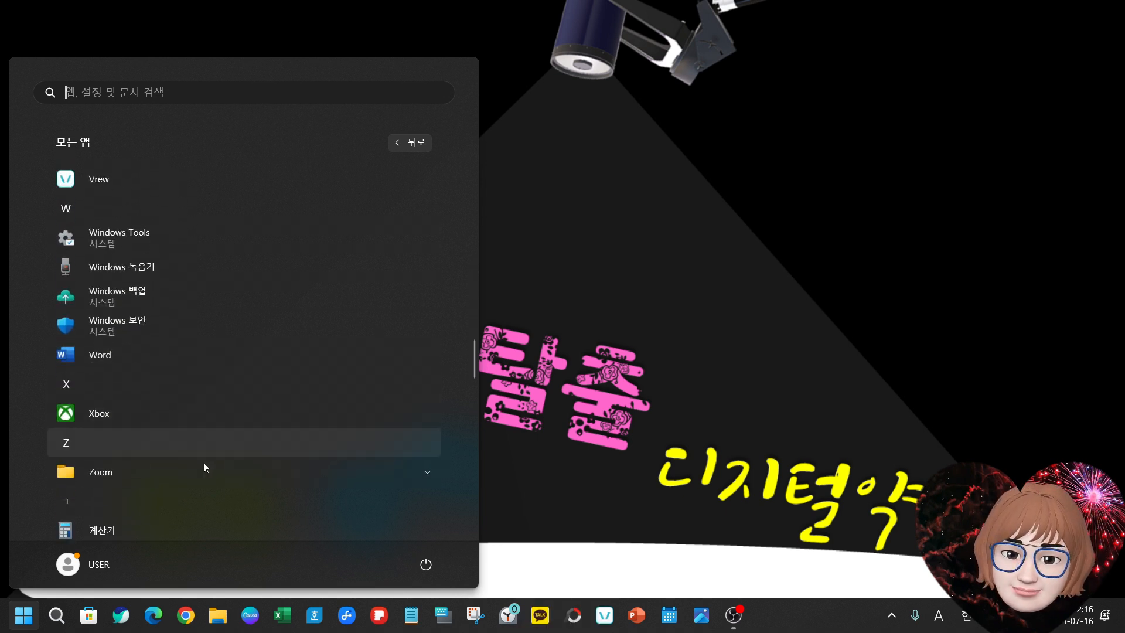
pyautogui.scroll(-8, 205, 464)
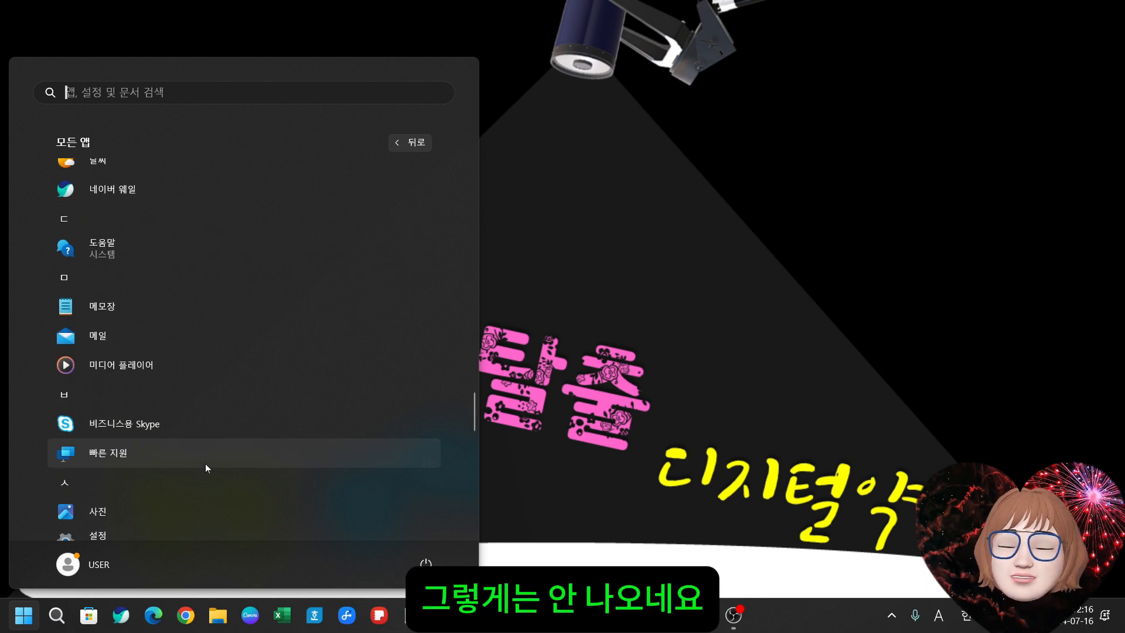
pyautogui.scroll(-5, 205, 464)
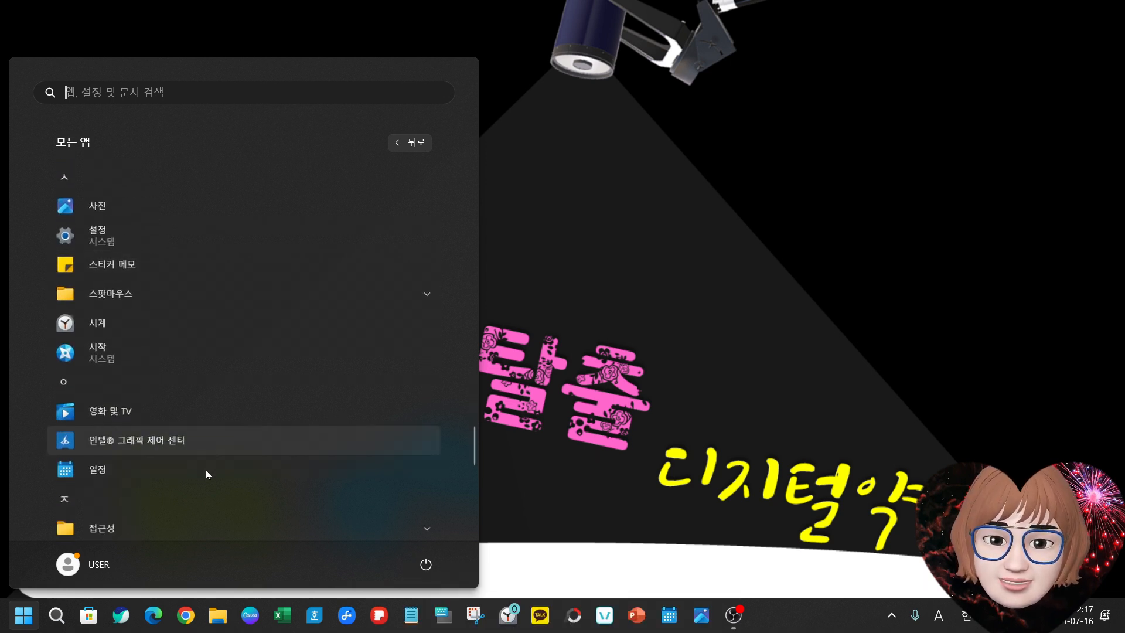
pyautogui.scroll(-10, 205, 470)
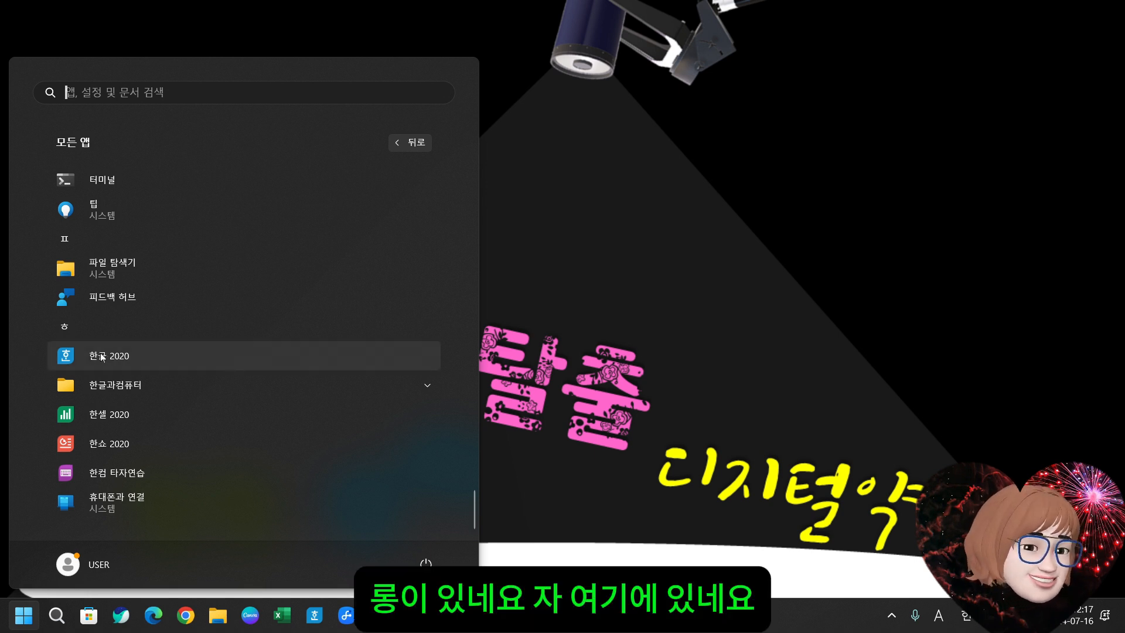
pyautogui.moveTo(39, 318); pyautogui.dragTo(165, 371)
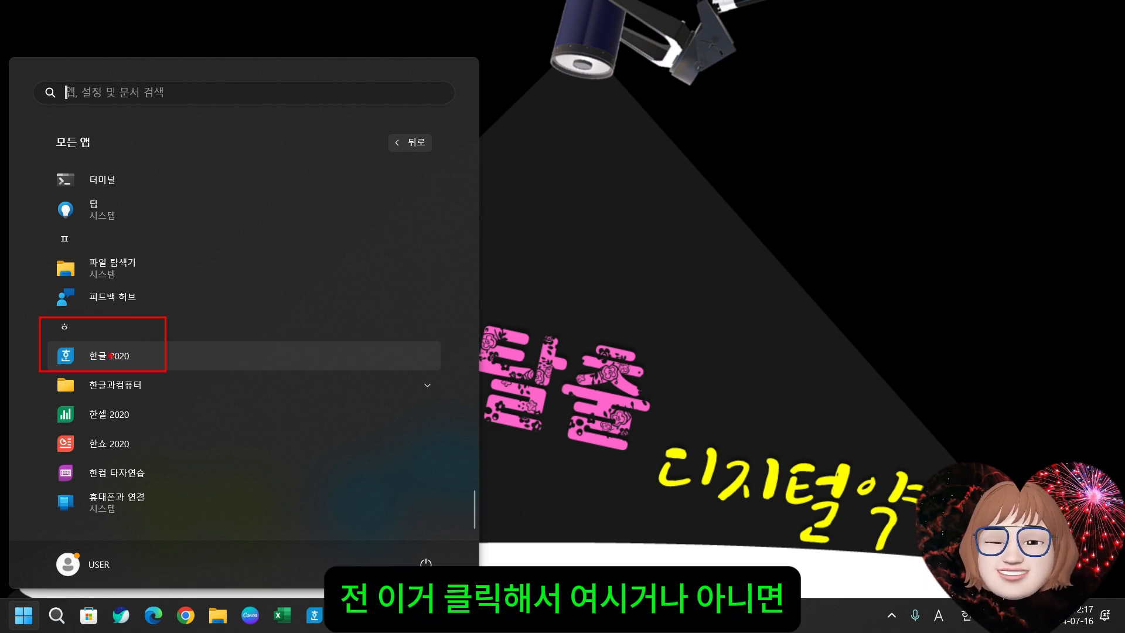
pyautogui.press('Escape')
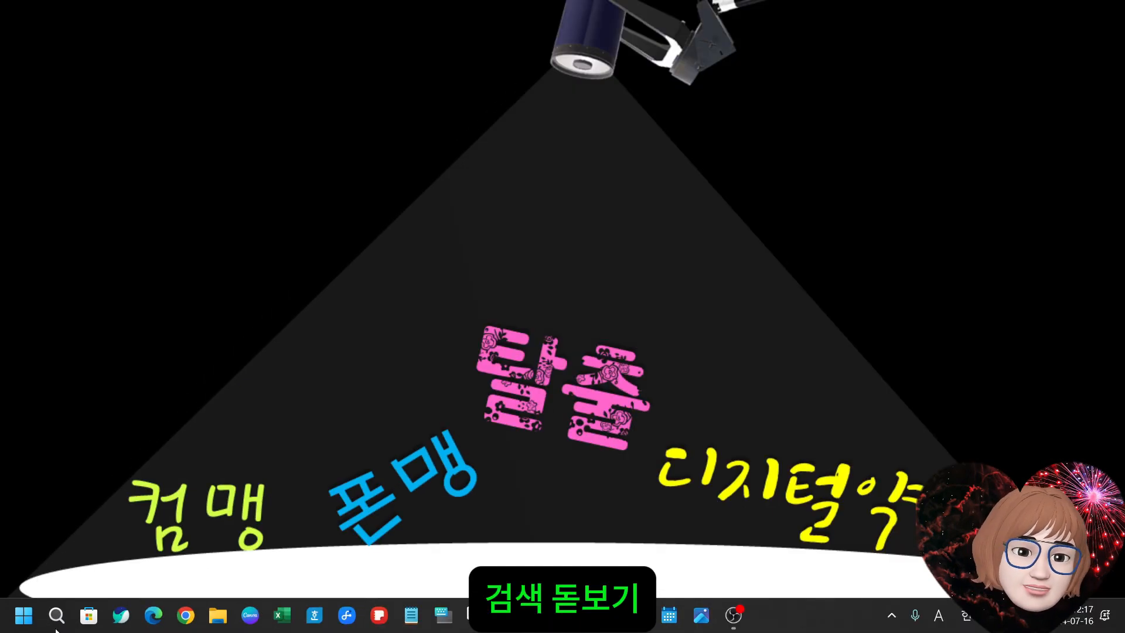
# - Search the computer for "한글" and examine the matching app and the web results
pyautogui.click(111, 598)
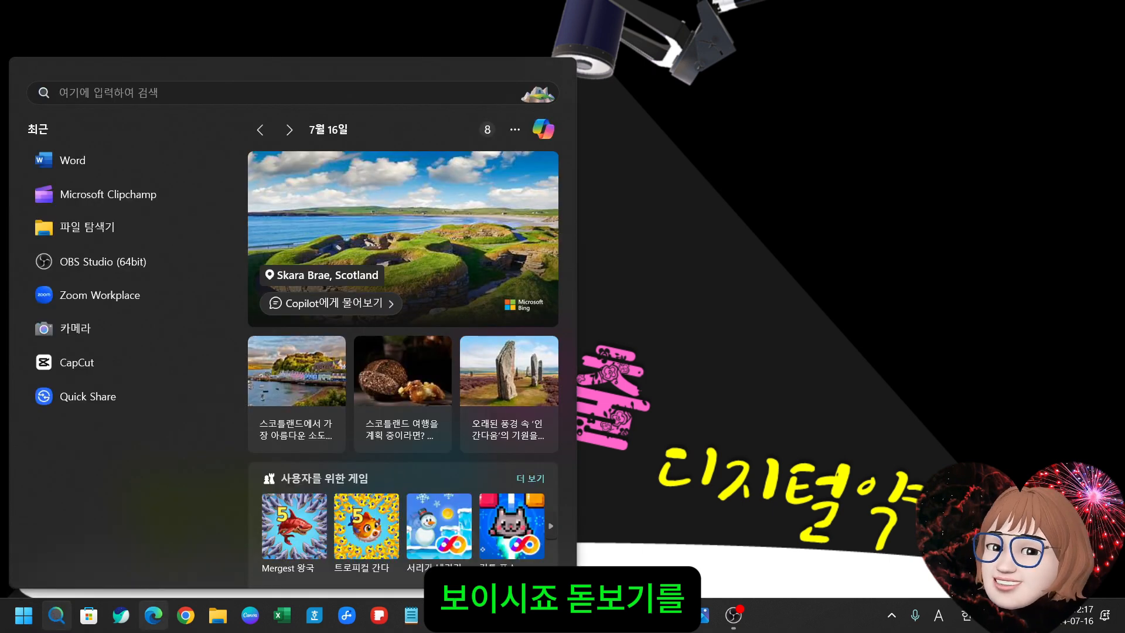
pyautogui.write('하')
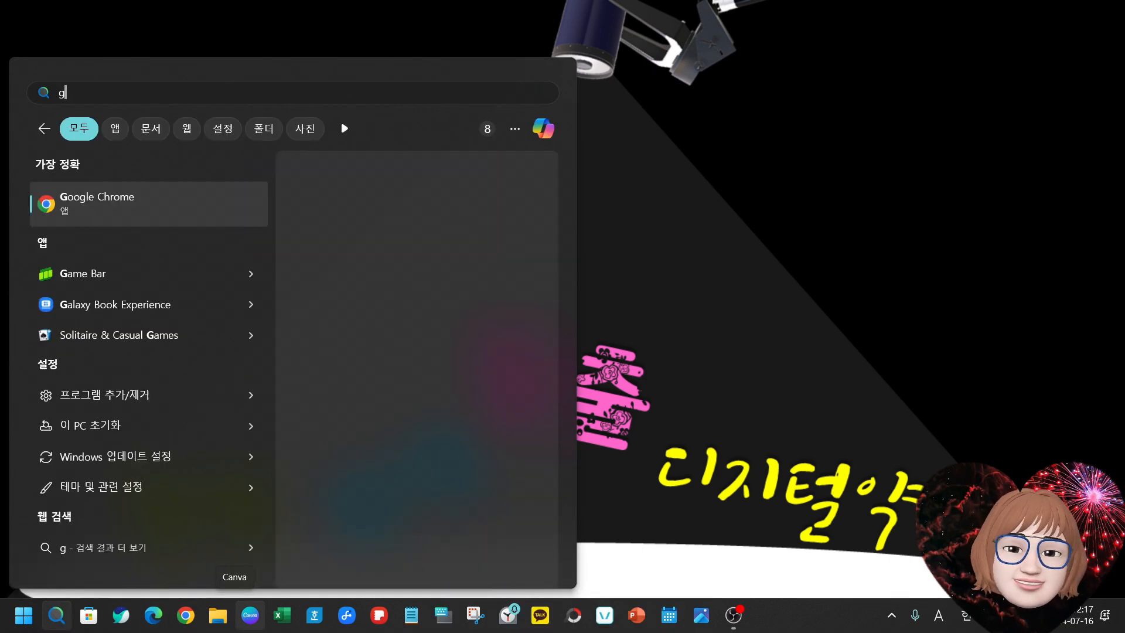
pyautogui.press('BackSpace')
pyautogui.press('BackSpace')
pyautogui.write('한글')
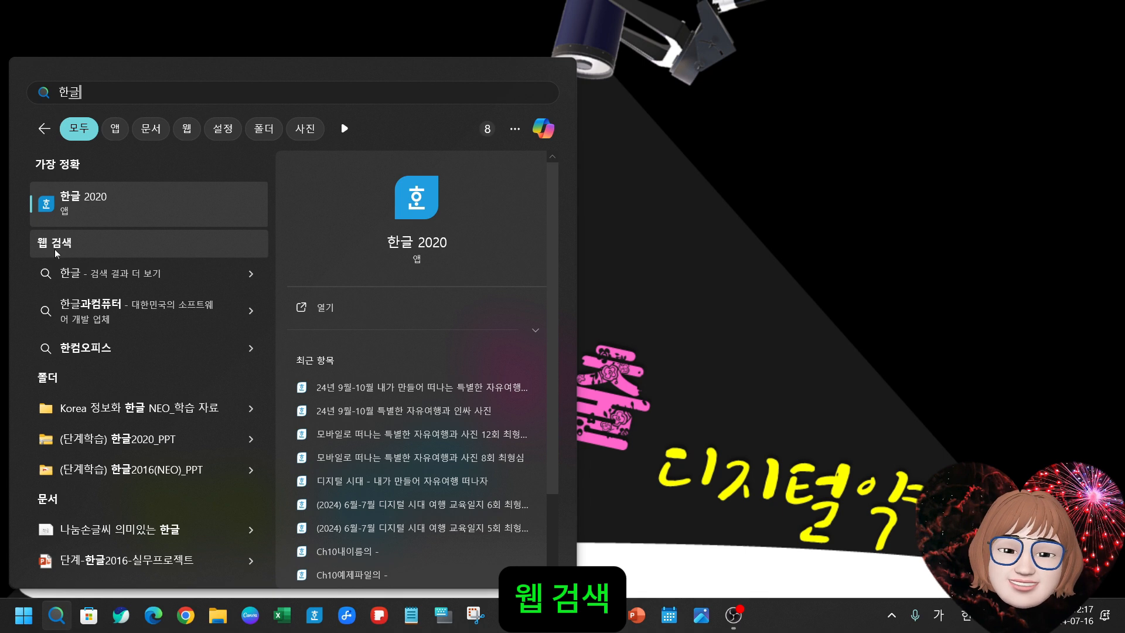
pyautogui.moveTo(23, 229)
pyautogui.mouseDown()
pyautogui.moveTo(98, 254)
pyautogui.moveTo(172, 348)
pyautogui.moveTo(225, 592)
pyautogui.moveTo(225, 345)
pyautogui.moveTo(264, 352)
pyautogui.mouseUp()
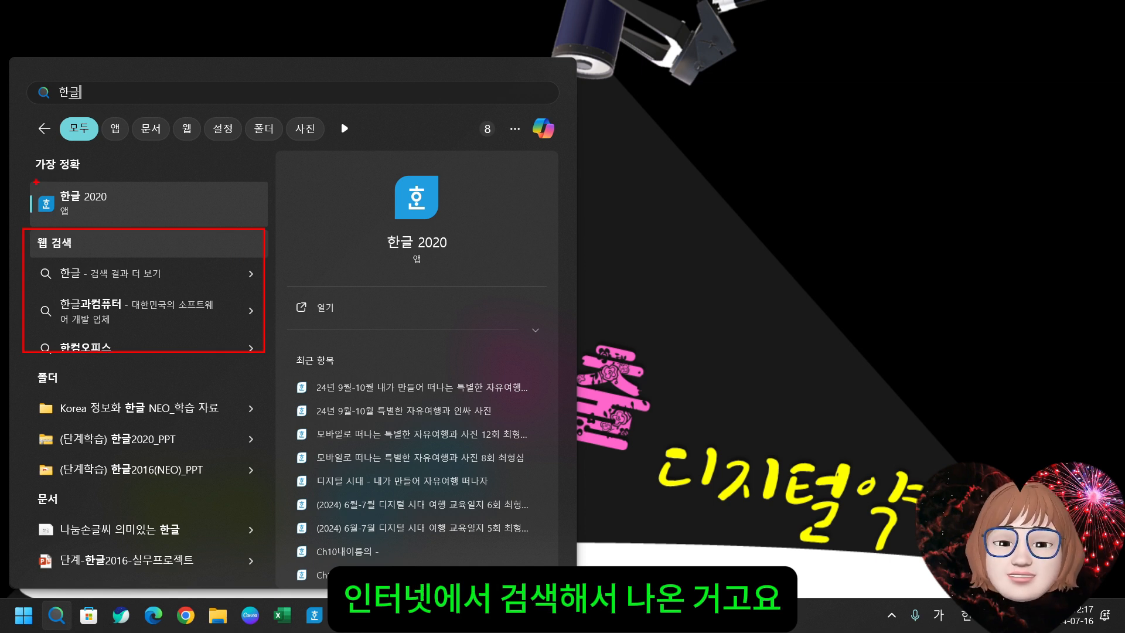
pyautogui.moveTo(24, 183); pyautogui.dragTo(163, 225)
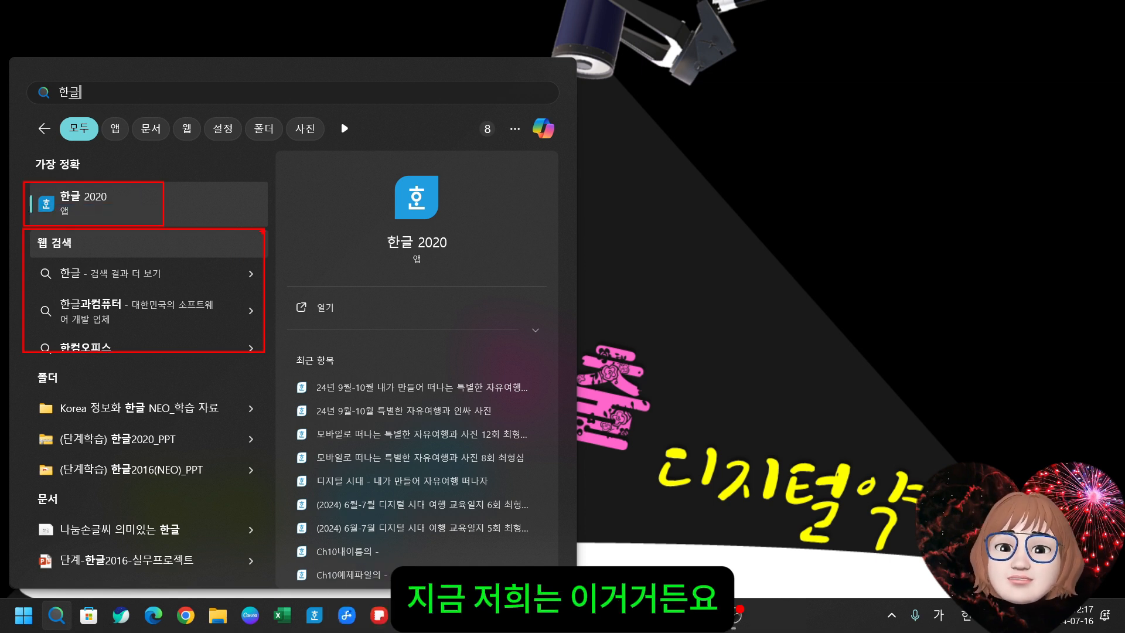
pyautogui.moveTo(287, 287); pyautogui.dragTo(378, 326)
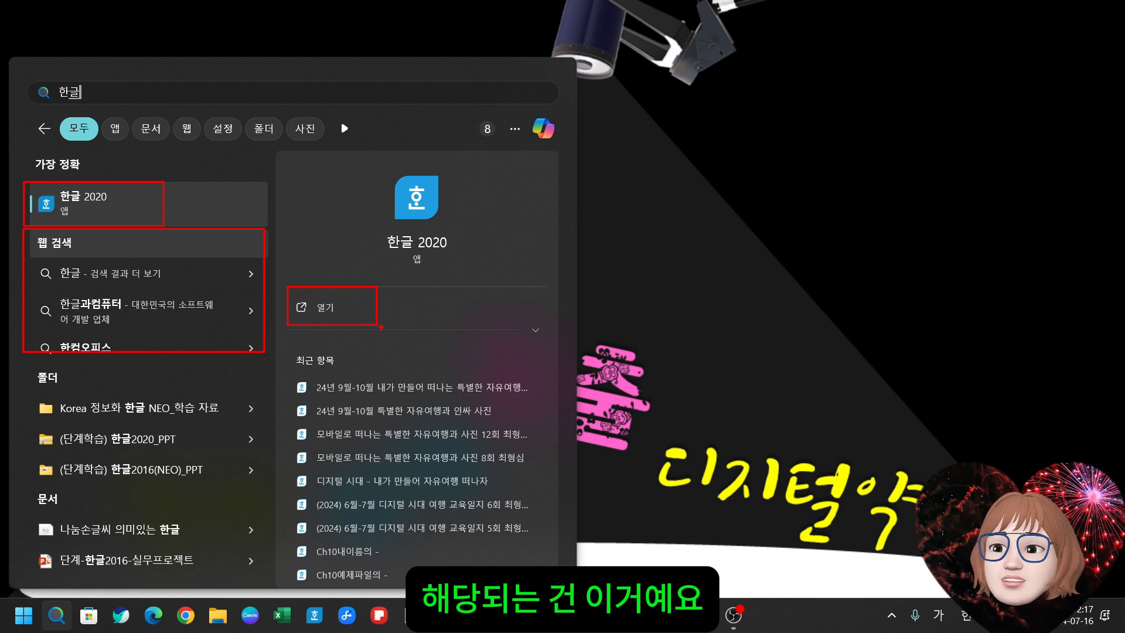
pyautogui.press('Escape')
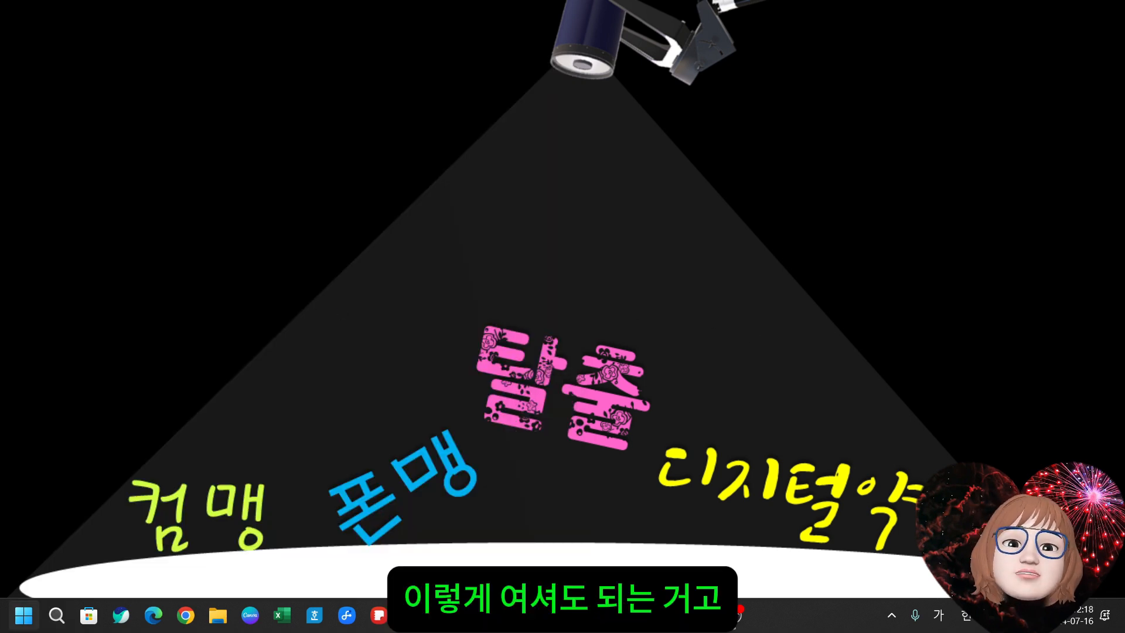
pyautogui.click(24, 615)
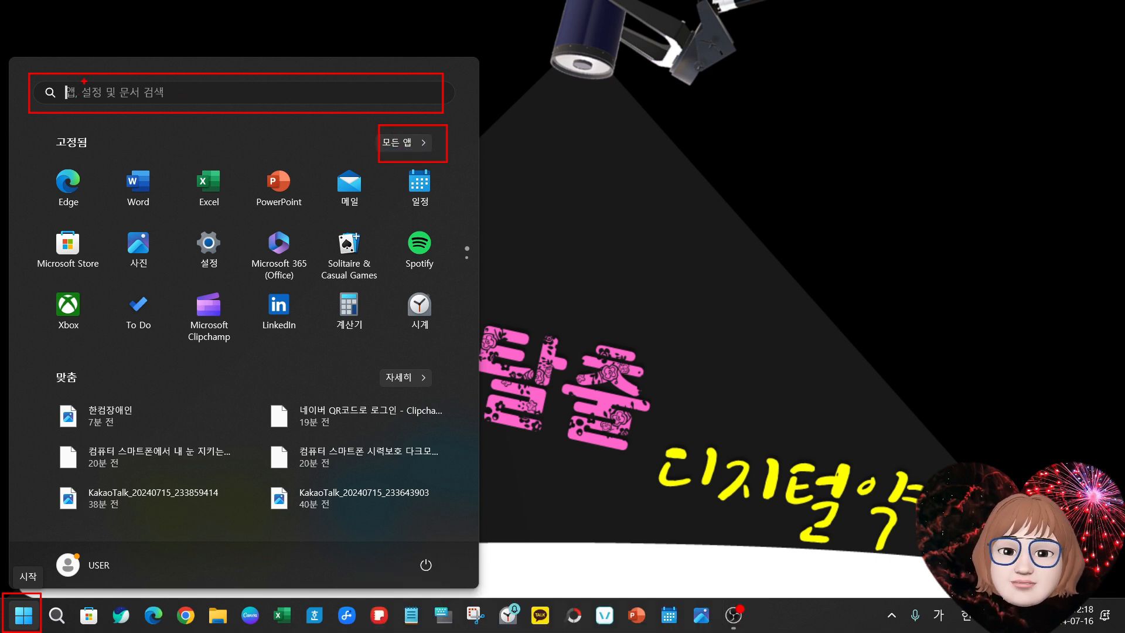
pyautogui.moveTo(83, 79)
pyautogui.mouseDown()
pyautogui.moveTo(104, 84)
pyautogui.moveTo(80, 94)
pyautogui.moveTo(128, 121)
pyautogui.mouseUp()
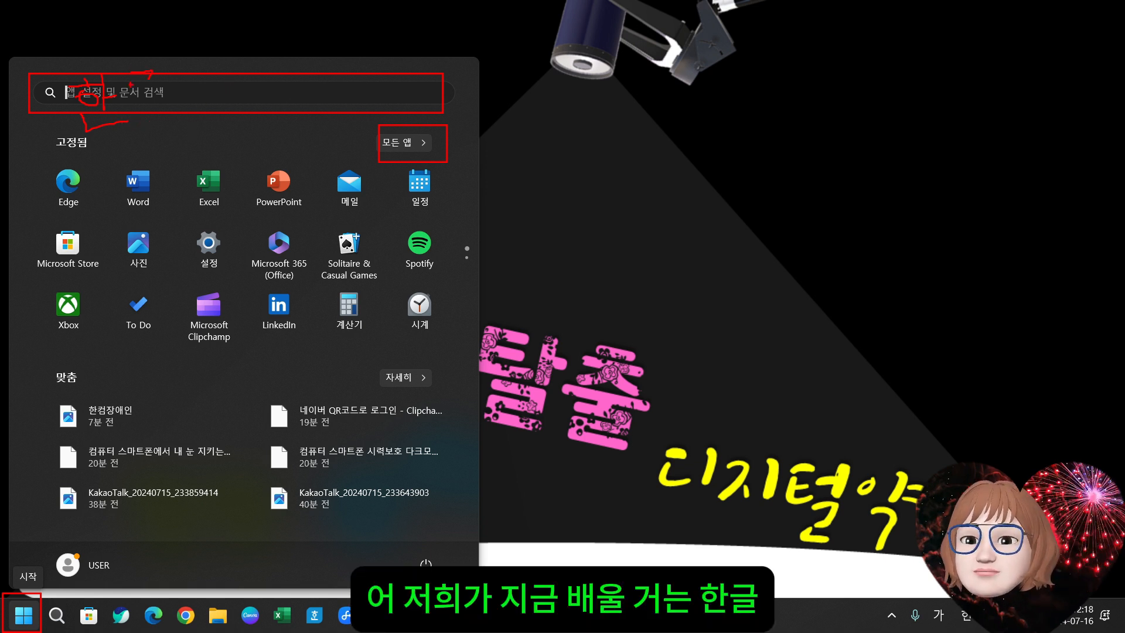
pyautogui.moveTo(127, 100); pyautogui.dragTo(168, 115)
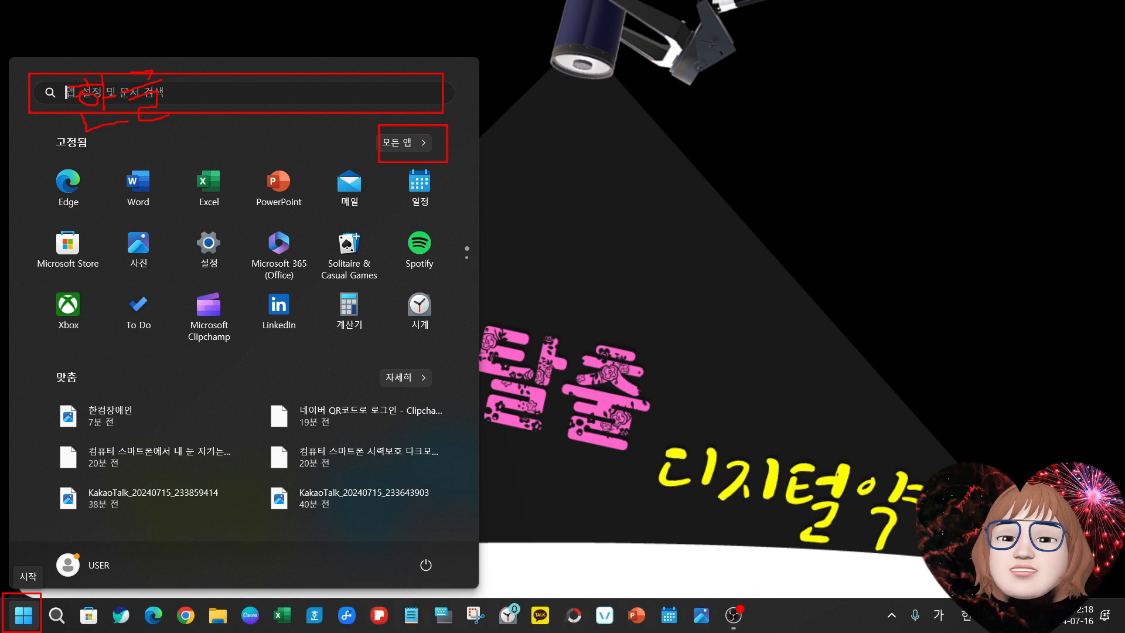
pyautogui.moveTo(218, 88)
pyautogui.mouseDown()
pyautogui.moveTo(230, 88)
pyautogui.moveTo(233, 129)
pyautogui.mouseUp()
pyautogui.moveTo(296, 93)
pyautogui.mouseDown()
pyautogui.moveTo(276, 114)
pyautogui.moveTo(304, 121)
pyautogui.moveTo(305, 94)
pyautogui.mouseUp()
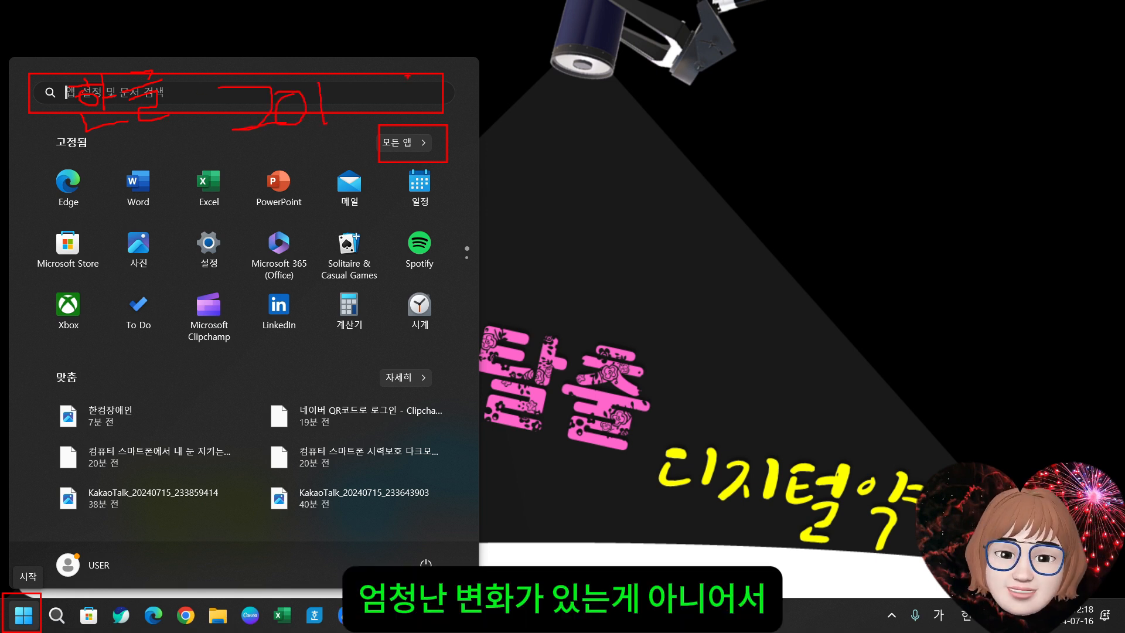
pyautogui.moveTo(408, 75)
pyautogui.mouseDown()
pyautogui.moveTo(351, 111)
pyautogui.moveTo(373, 123)
pyautogui.moveTo(353, 106)
pyautogui.mouseUp()
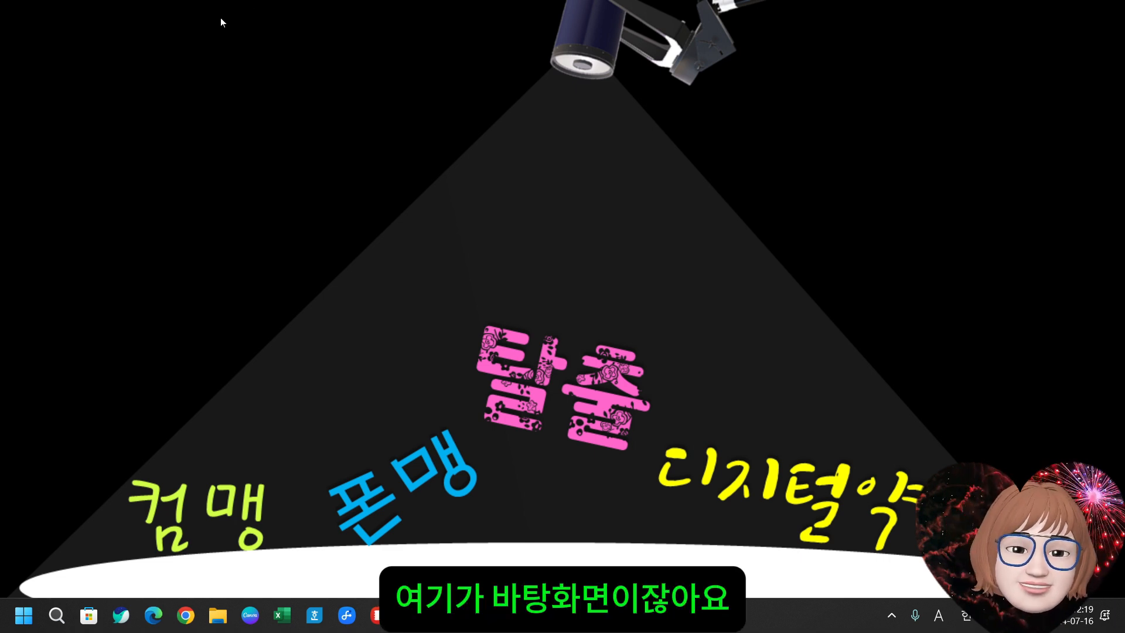
pyautogui.moveTo(1, 3); pyautogui.dragTo(1119, 601)
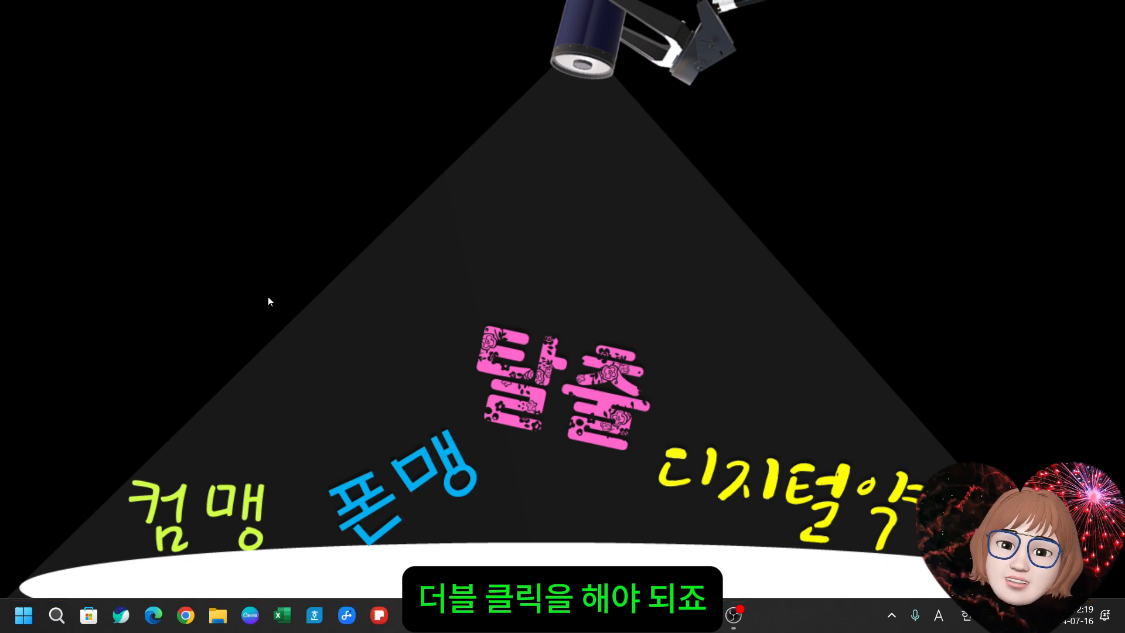
# - Launch 한글 2020 and look over its start page options for new and existing documents
pyautogui.click(314, 616)
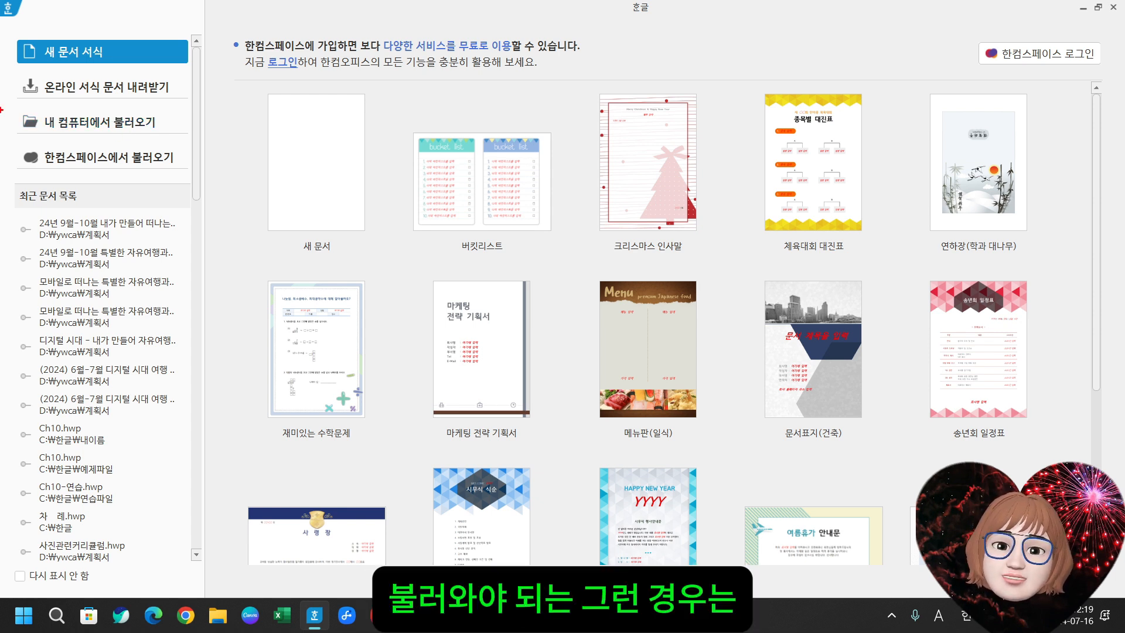
pyautogui.moveTo(1, 97); pyautogui.dragTo(192, 140)
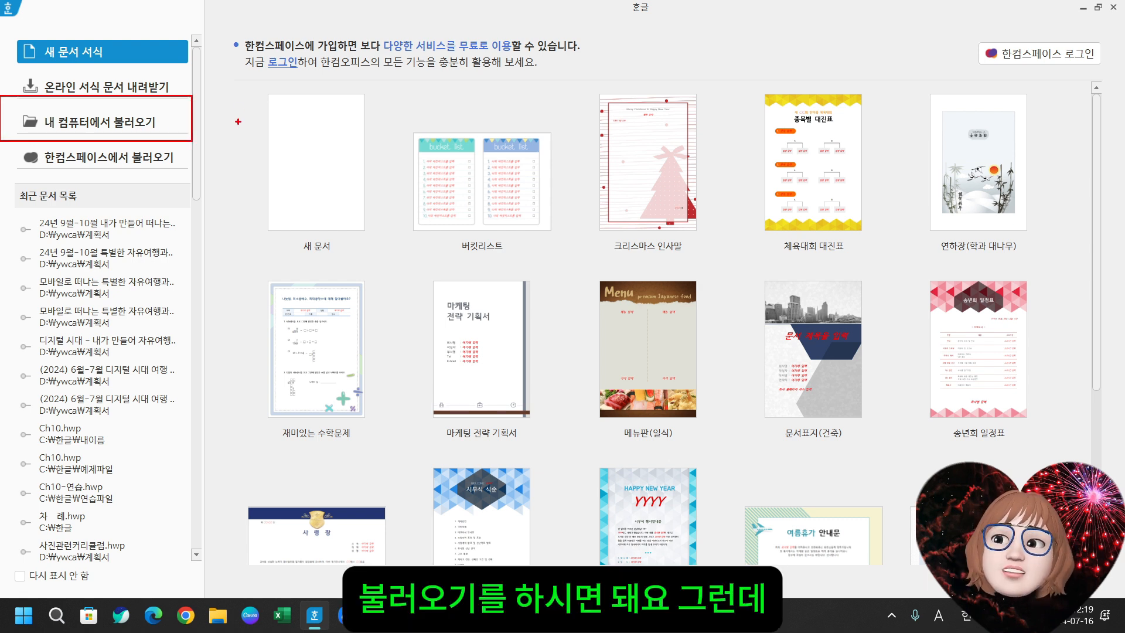
pyautogui.moveTo(232, 71)
pyautogui.mouseDown()
pyautogui.moveTo(343, 224)
pyautogui.moveTo(393, 266)
pyautogui.mouseUp()
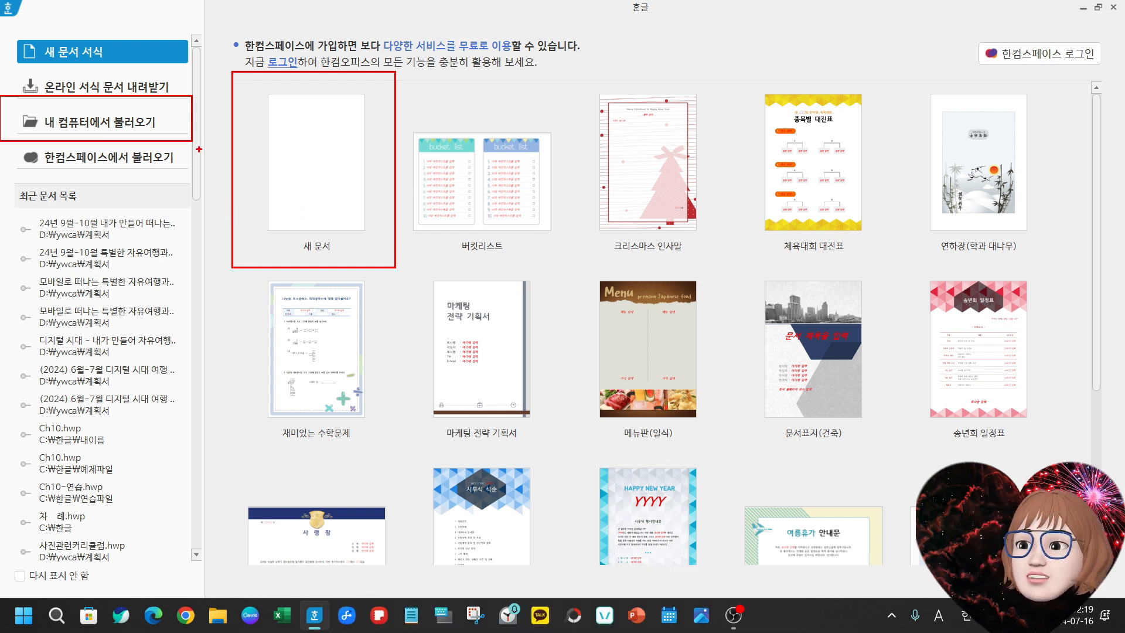
pyautogui.press('Escape')
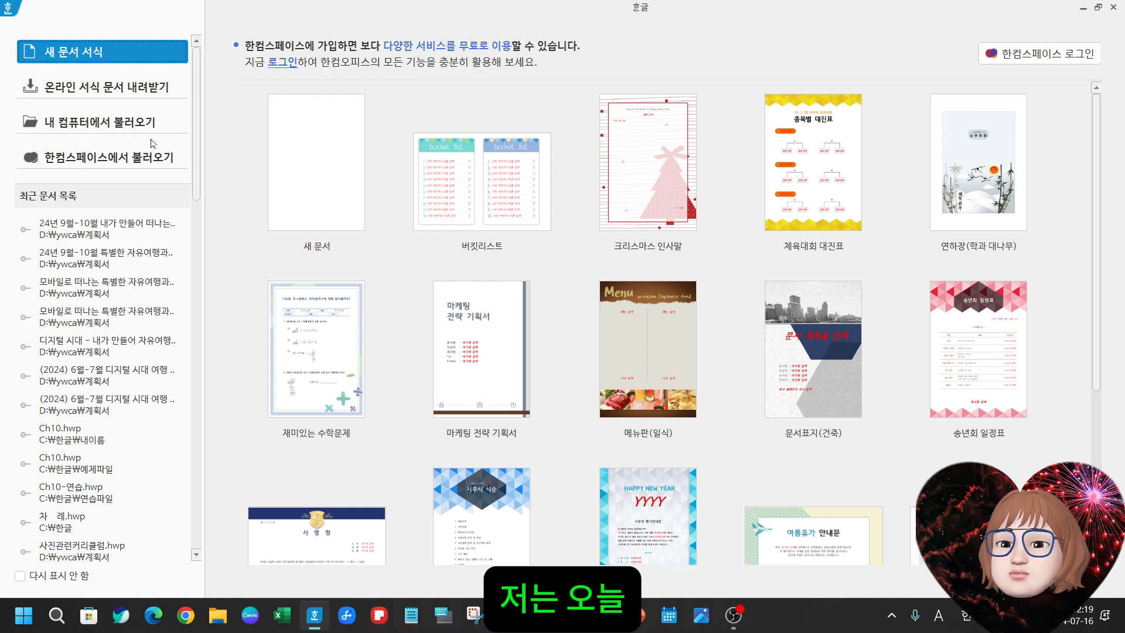
# - Start loading a document from this computer and browse to 내 PC > 로컬 디스크 (C:)
pyautogui.click(119, 124)
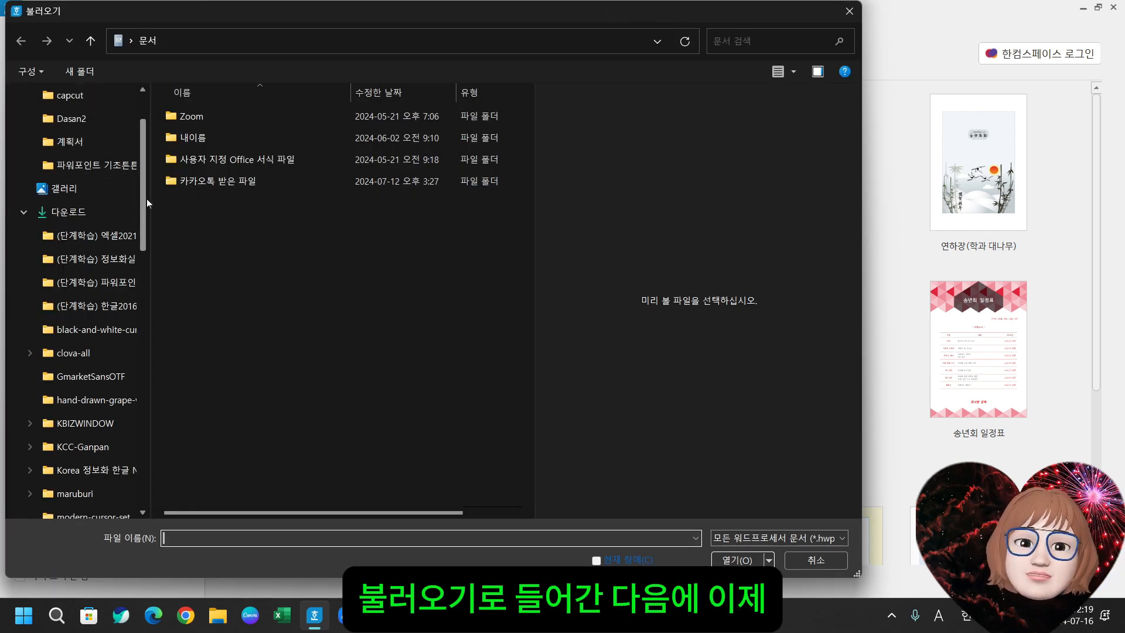
pyautogui.moveTo(147, 198); pyautogui.dragTo(135, 355)
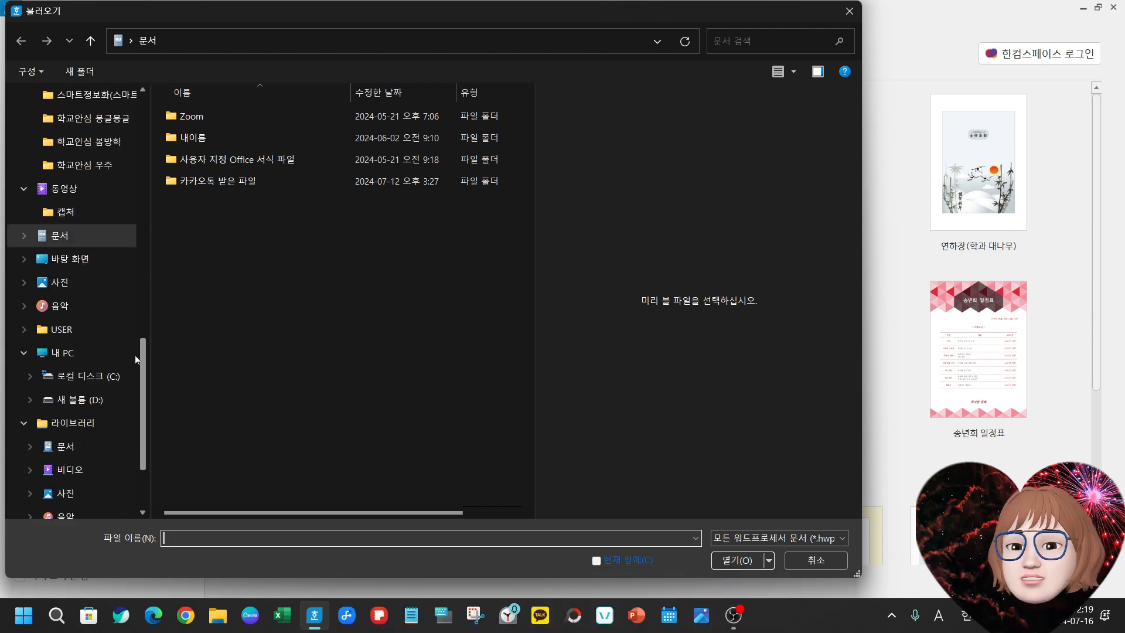
pyautogui.click(132, 353)
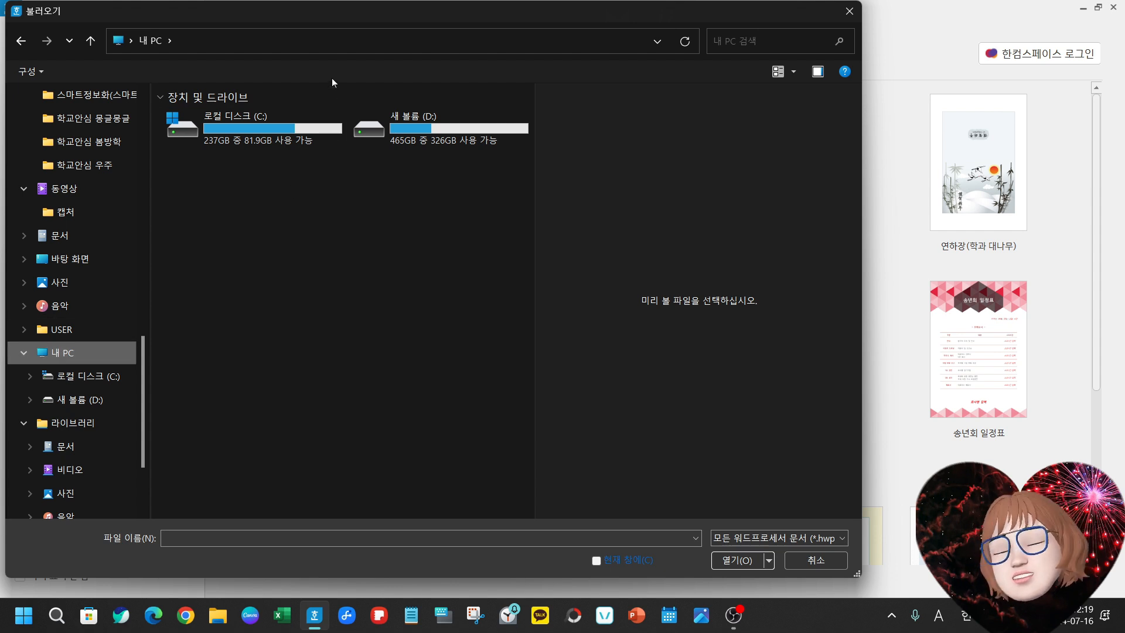
pyautogui.doubleClick(258, 128)
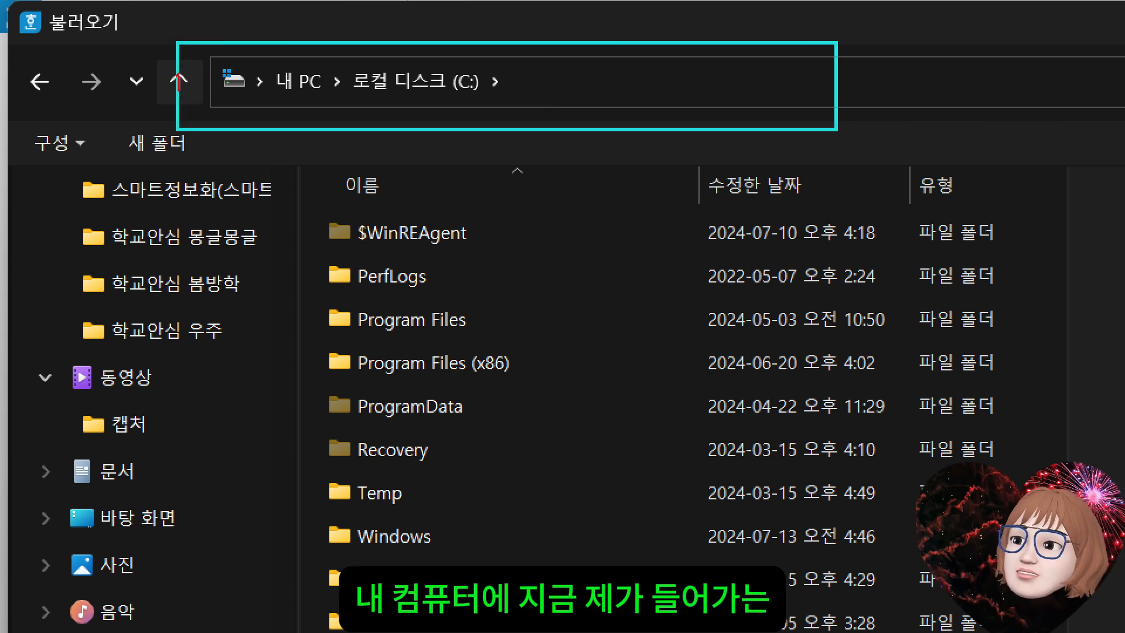
pyautogui.moveTo(280, 94); pyautogui.dragTo(522, 96)
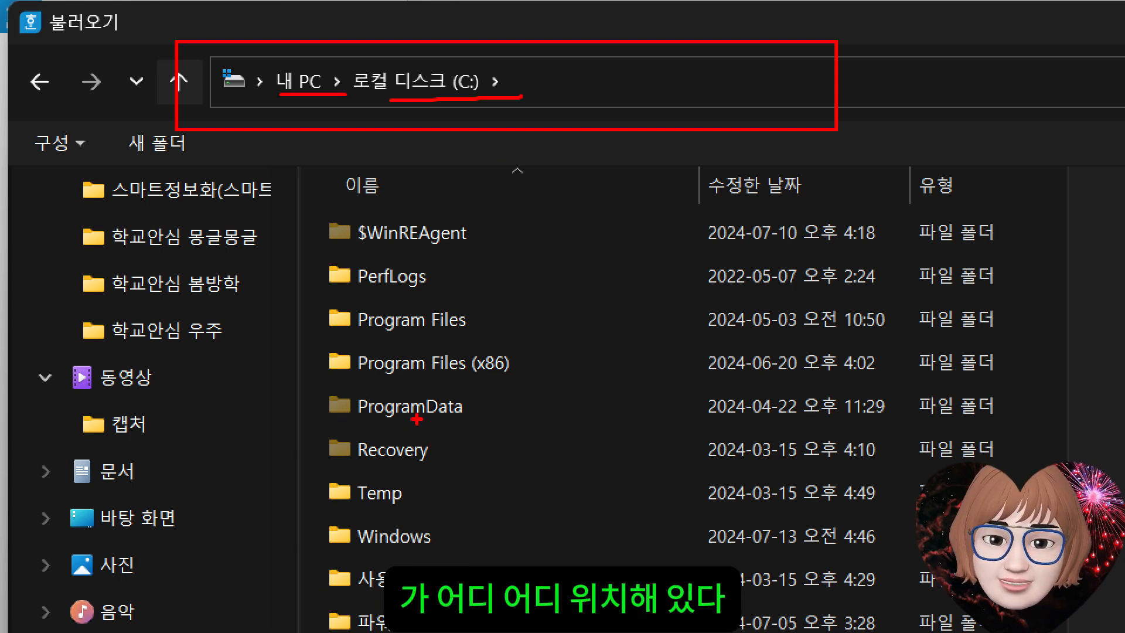
# - Open the document 3장 from the folder 한글 > CD1 > 예제 on the C: drive and look through its text
pyautogui.press('Escape')
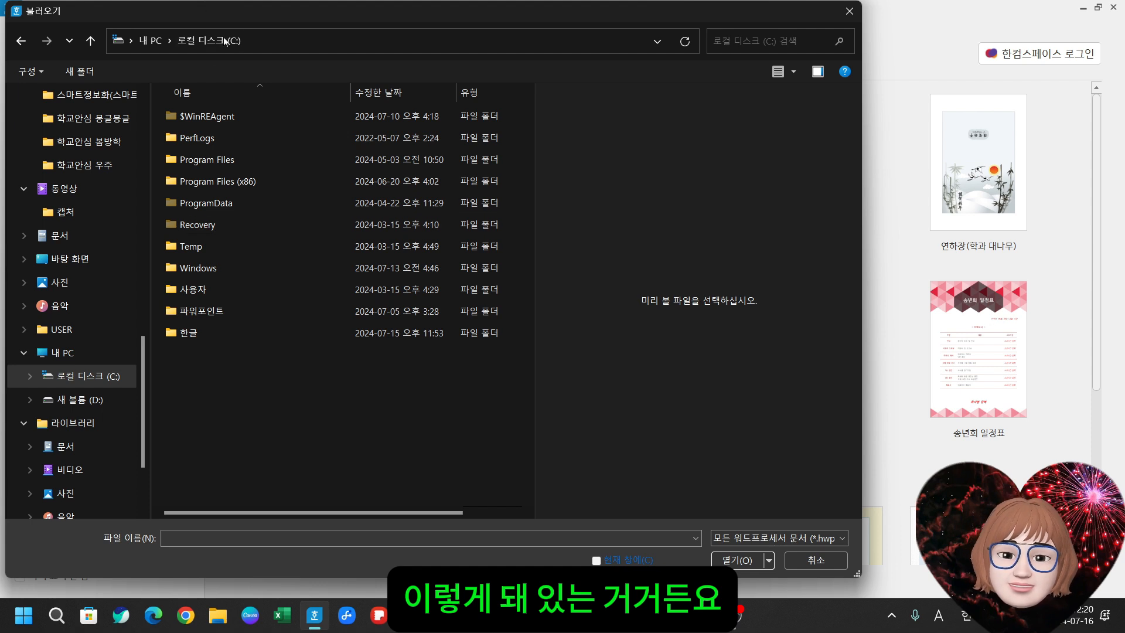
pyautogui.click(179, 333)
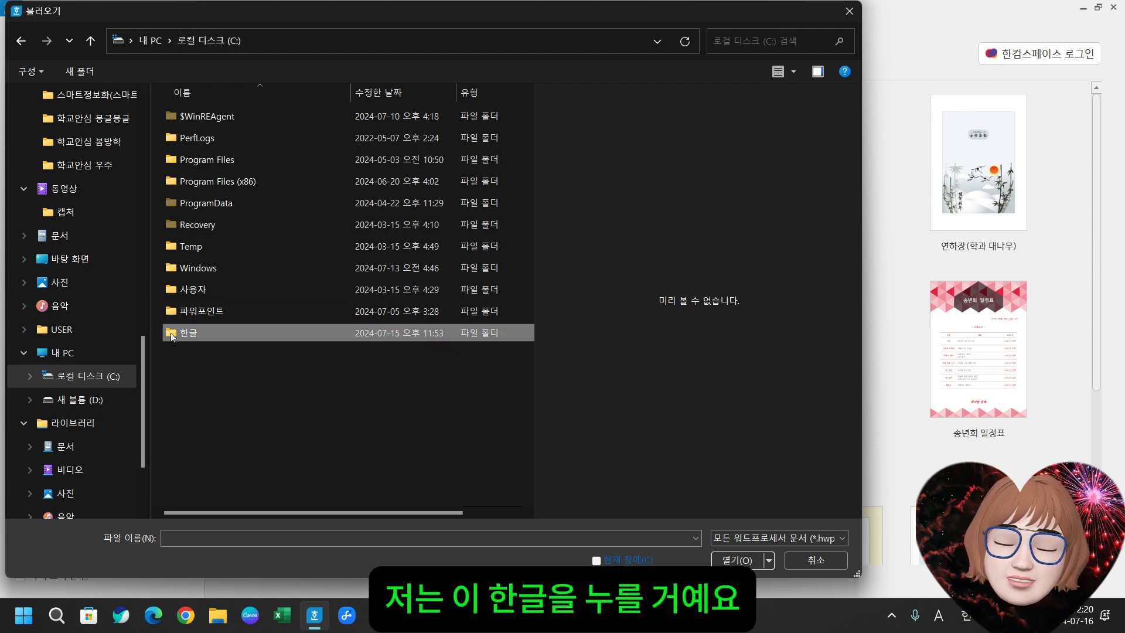
pyautogui.doubleClick(171, 333)
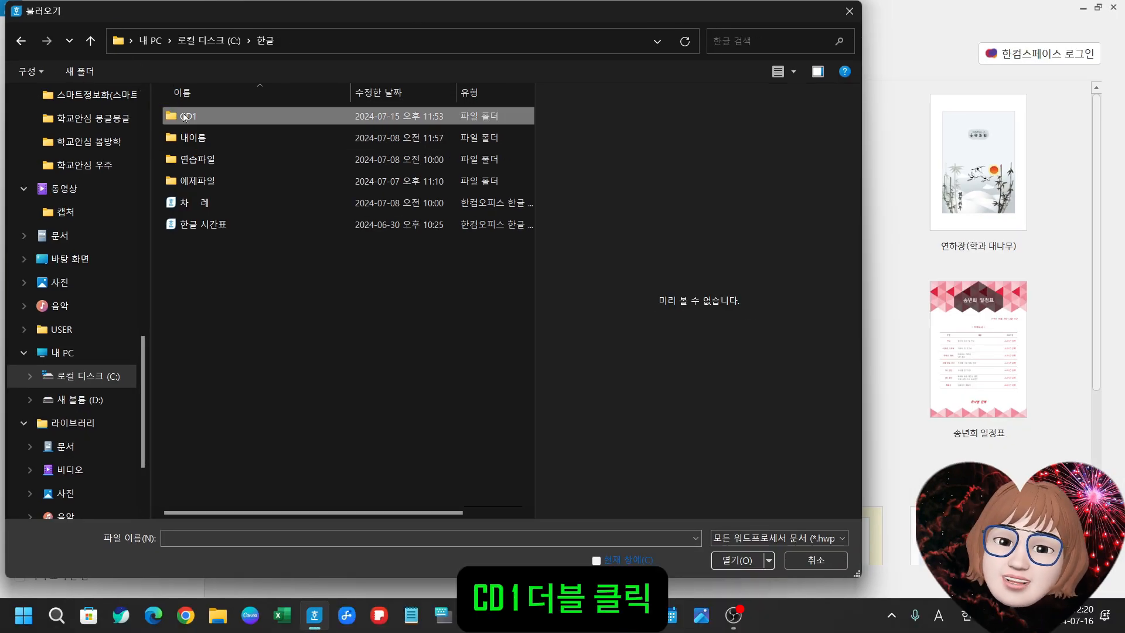
pyautogui.doubleClick(184, 112)
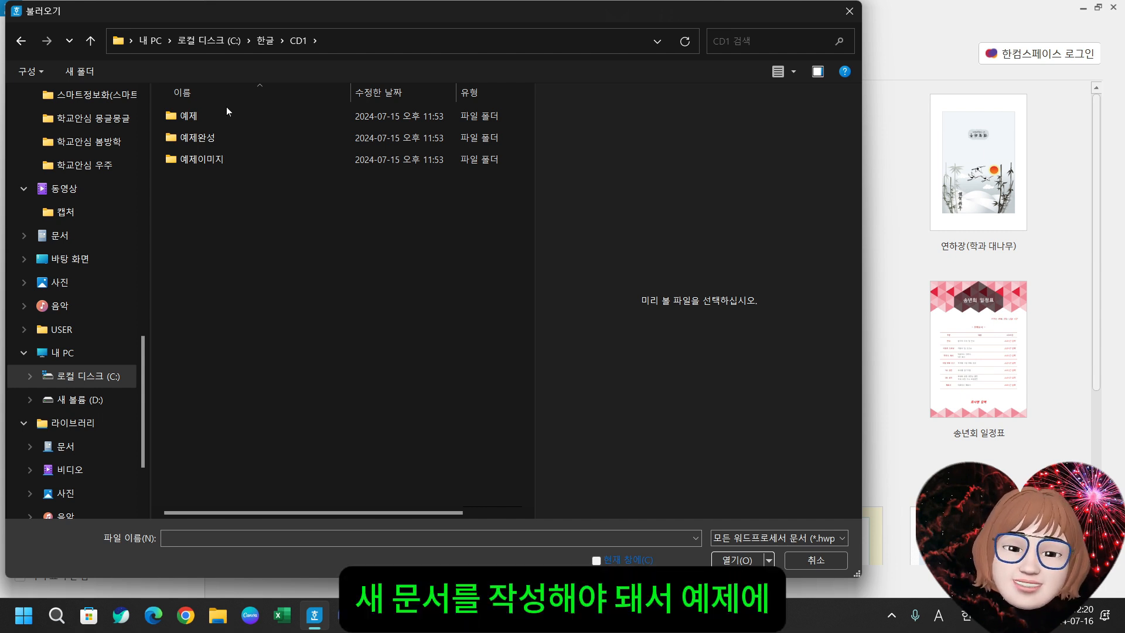
pyautogui.doubleClick(209, 117)
pyautogui.doubleClick(209, 117)
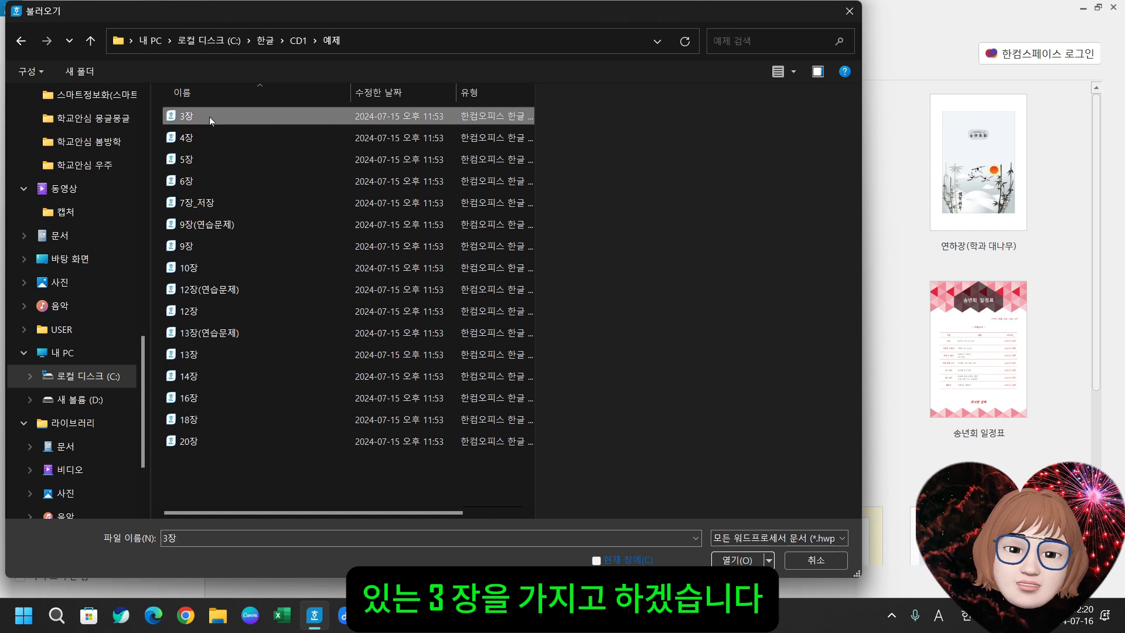
pyautogui.scroll(2, 394, 404)
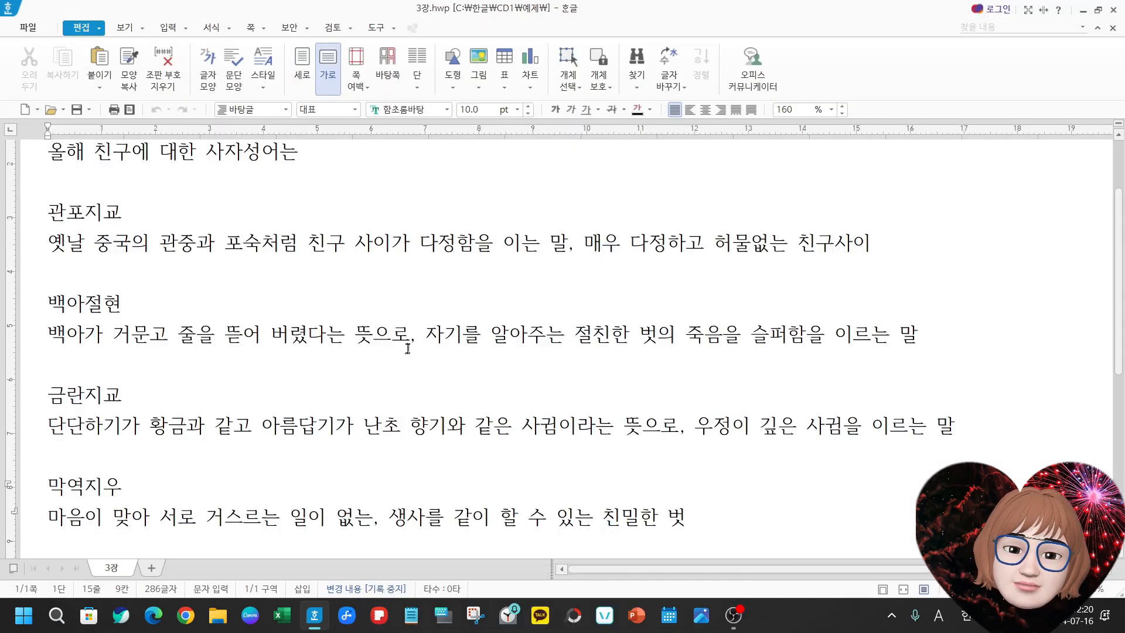
pyautogui.scroll(-5, 262, 328)
pyautogui.scroll(5, 264, 319)
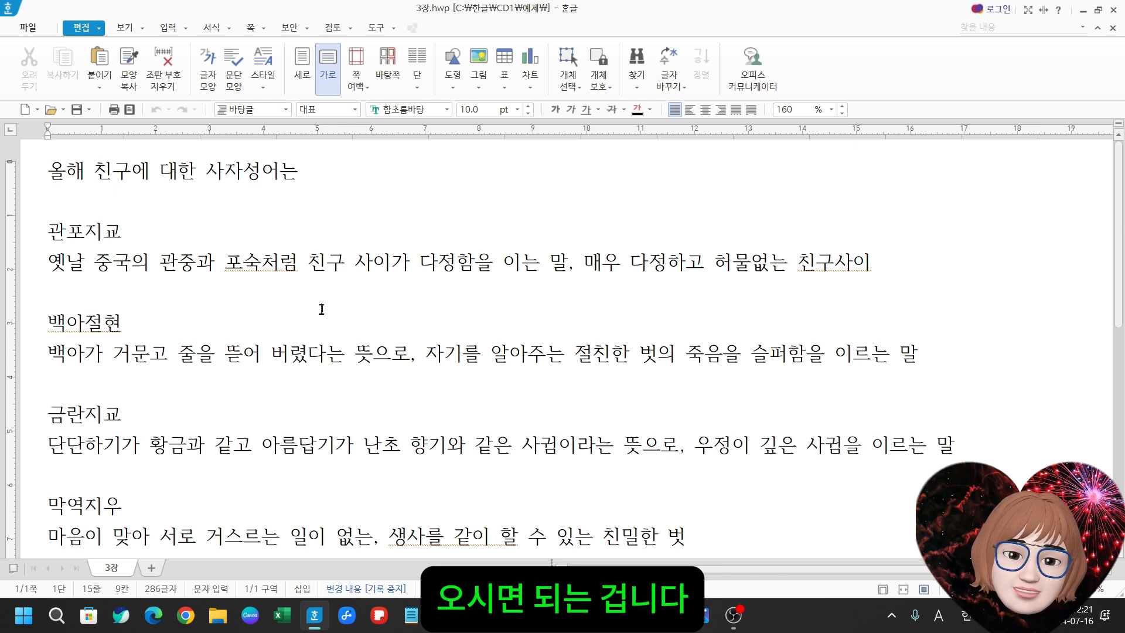
pyautogui.click(357, 307)
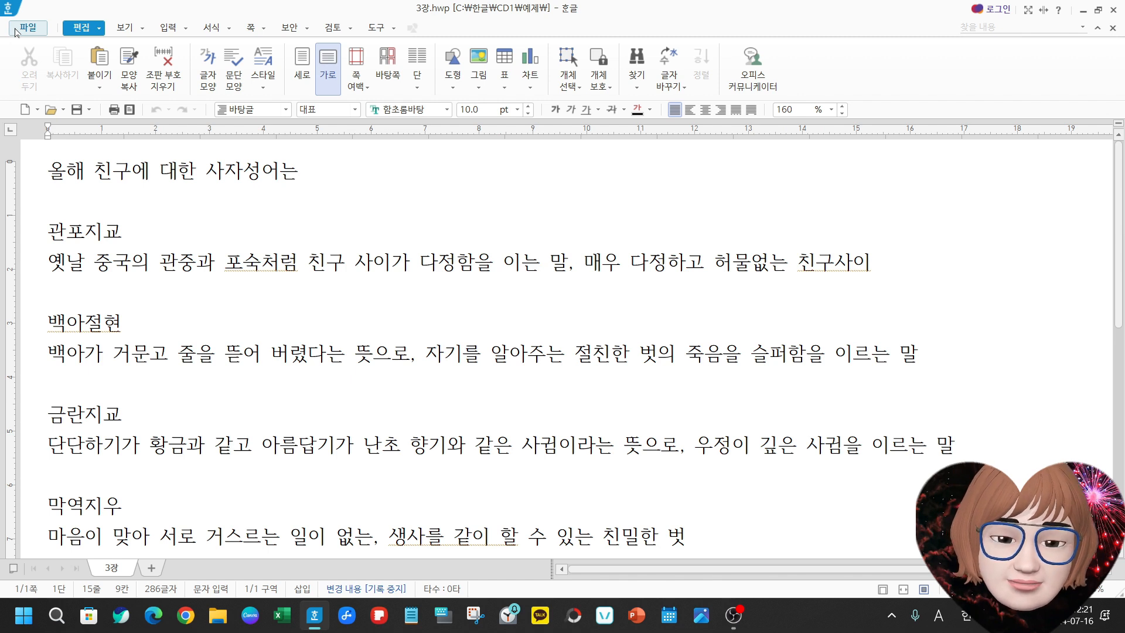
# - Examine the open document's file name, hwp extension and folder path, and compare the name with its document tab
pyautogui.moveTo(2, 17); pyautogui.dragTo(180, 28)
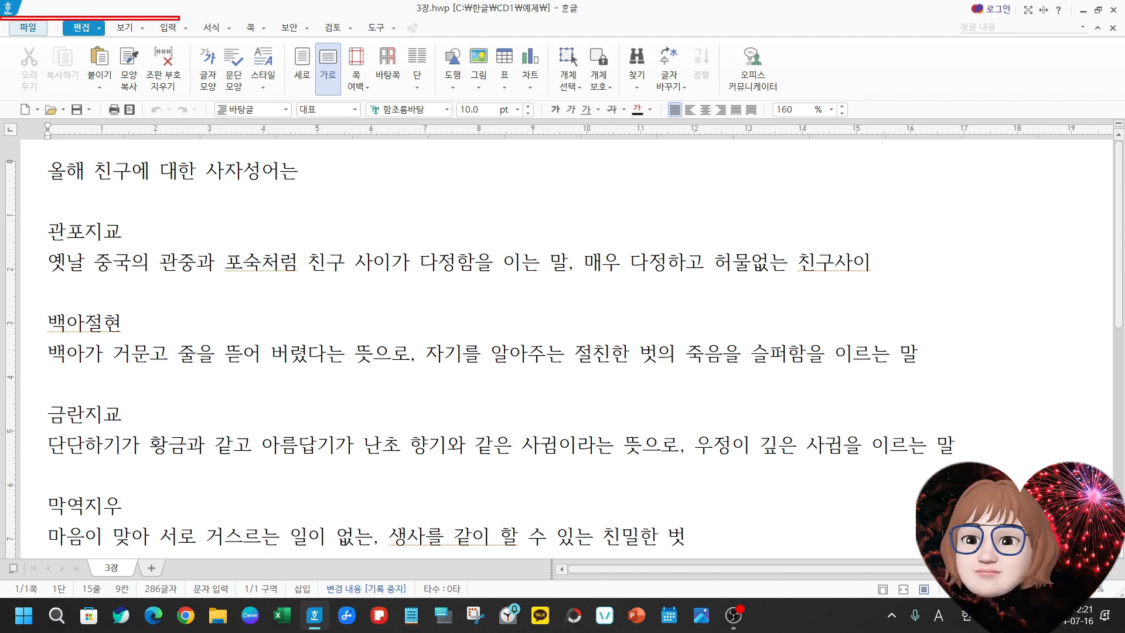
pyautogui.moveTo(2, 2)
pyautogui.mouseDown()
pyautogui.moveTo(201, 16)
pyautogui.moveTo(1123, 17)
pyautogui.mouseUp()
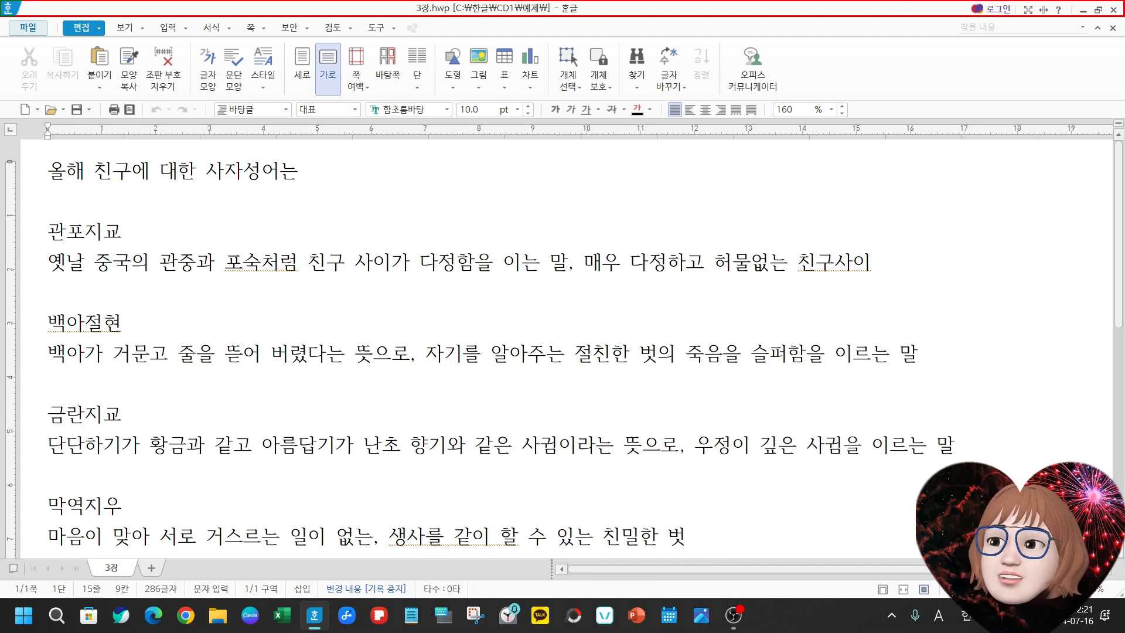
pyautogui.moveTo(332, 1); pyautogui.dragTo(685, 20)
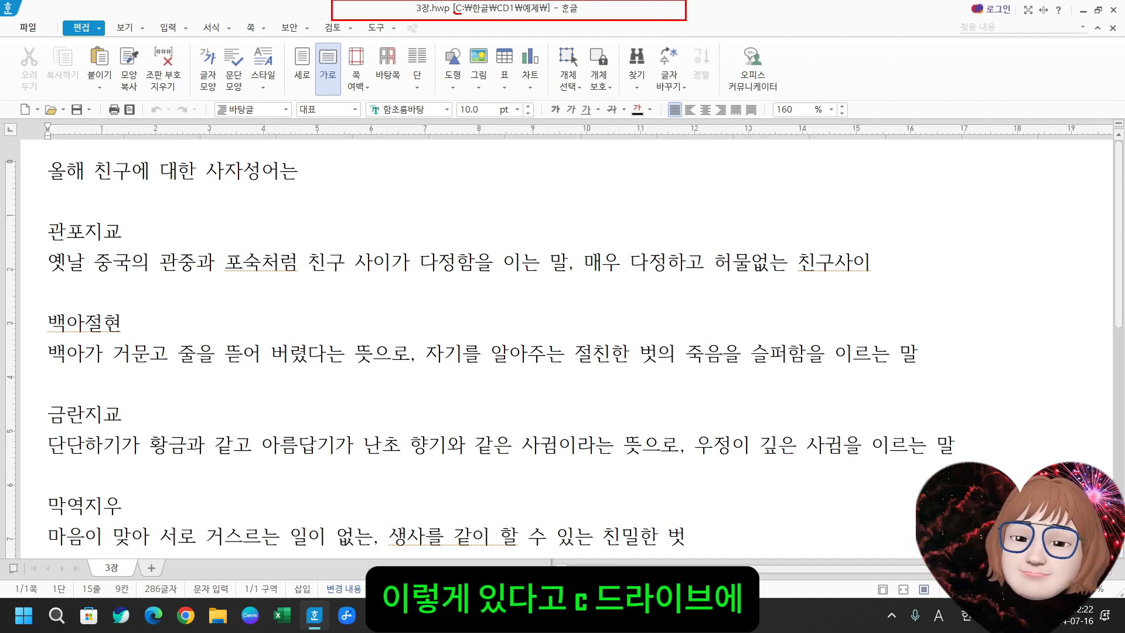
pyautogui.moveTo(463, 17); pyautogui.dragTo(480, 16)
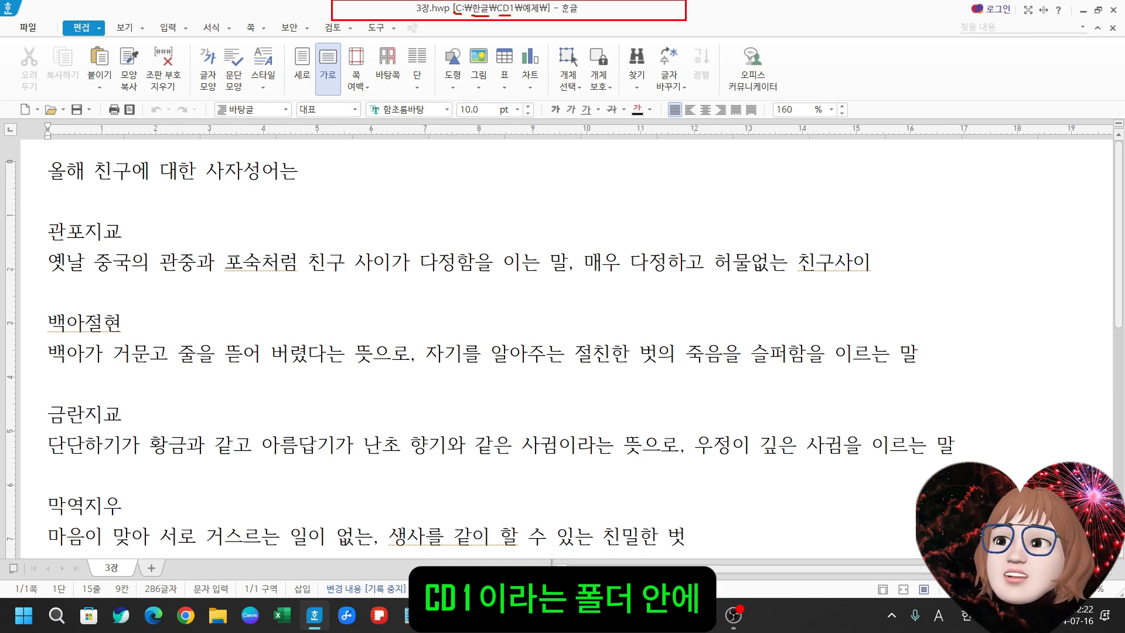
pyautogui.moveTo(526, 15); pyautogui.dragTo(536, 17)
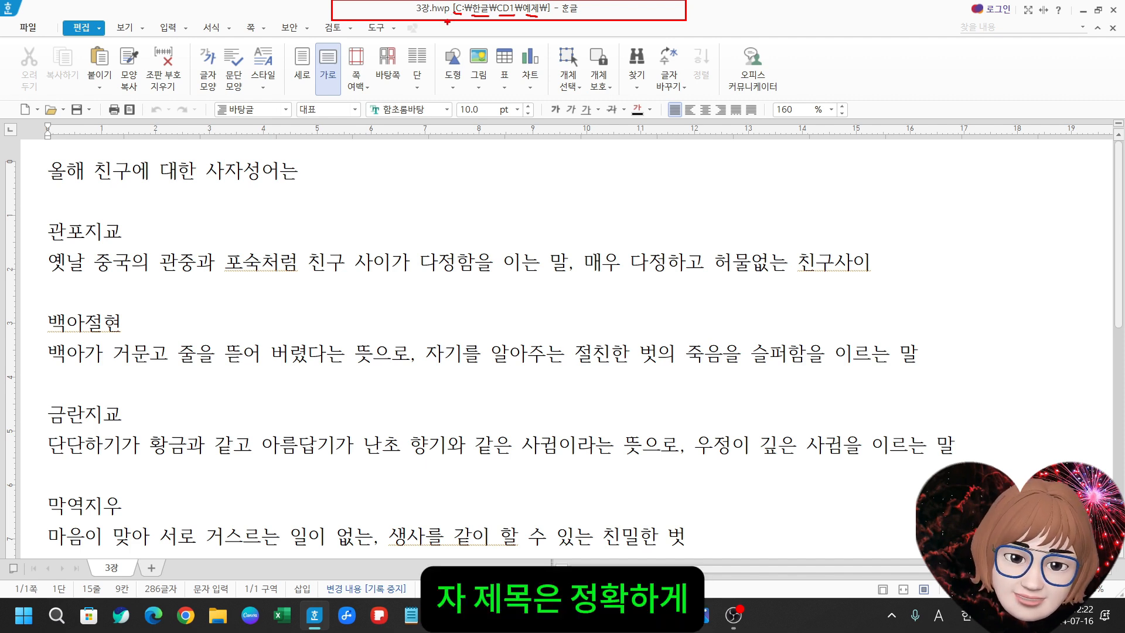
pyautogui.moveTo(422, 19)
pyautogui.mouseDown()
pyautogui.moveTo(418, 3)
pyautogui.moveTo(440, 7)
pyautogui.mouseUp()
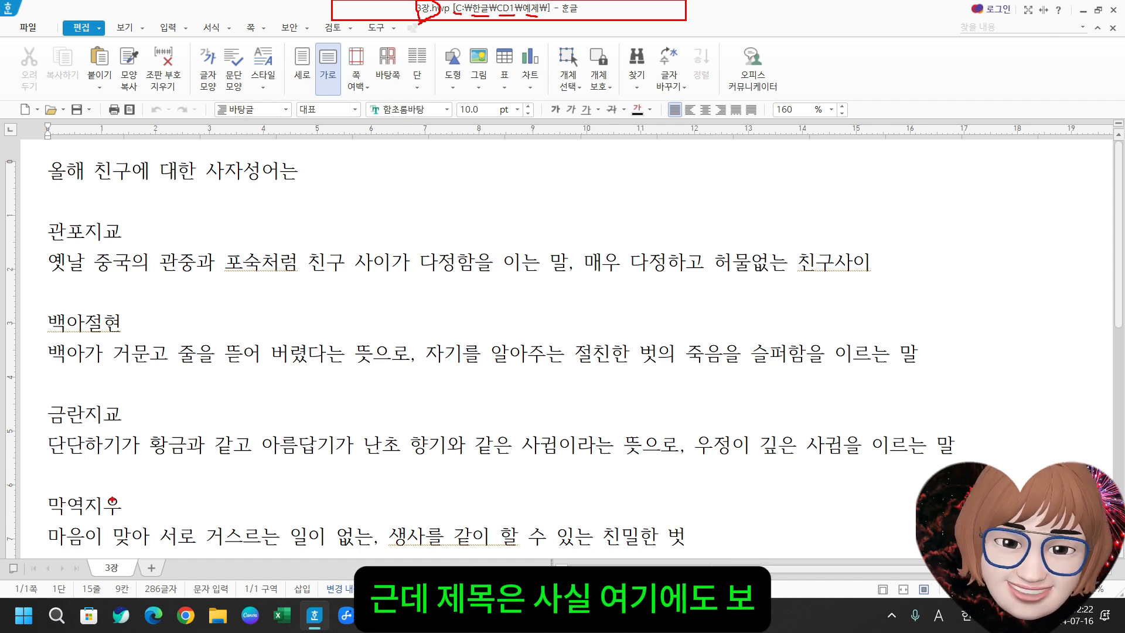
pyautogui.moveTo(108, 551)
pyautogui.mouseDown()
pyautogui.moveTo(91, 582)
pyautogui.moveTo(127, 561)
pyautogui.mouseUp()
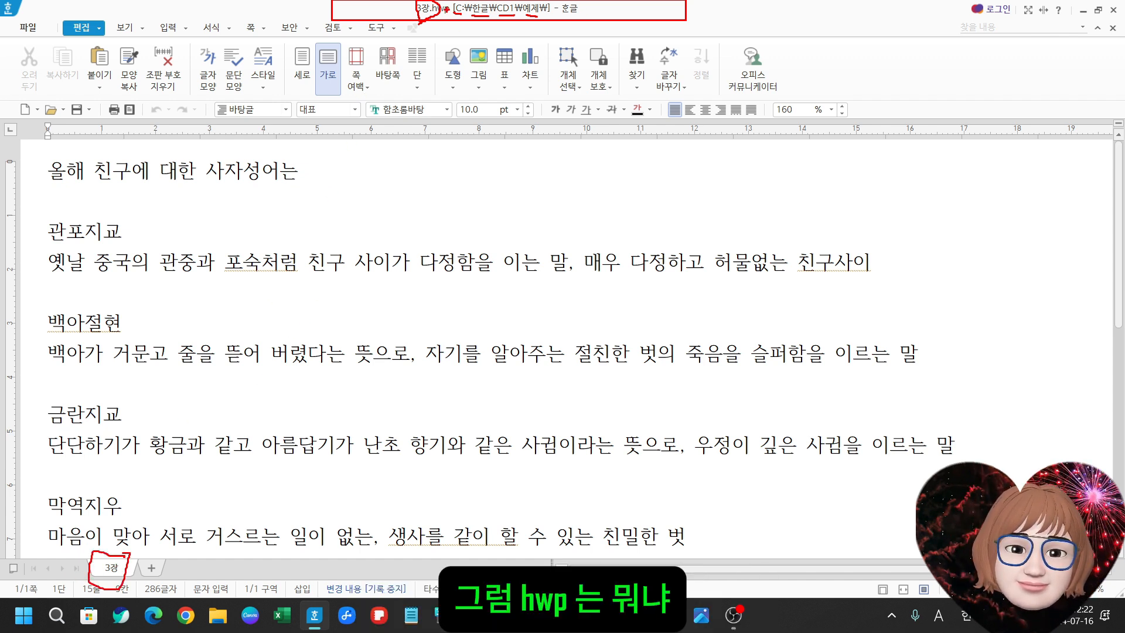
pyautogui.moveTo(453, 18); pyautogui.dragTo(450, 1)
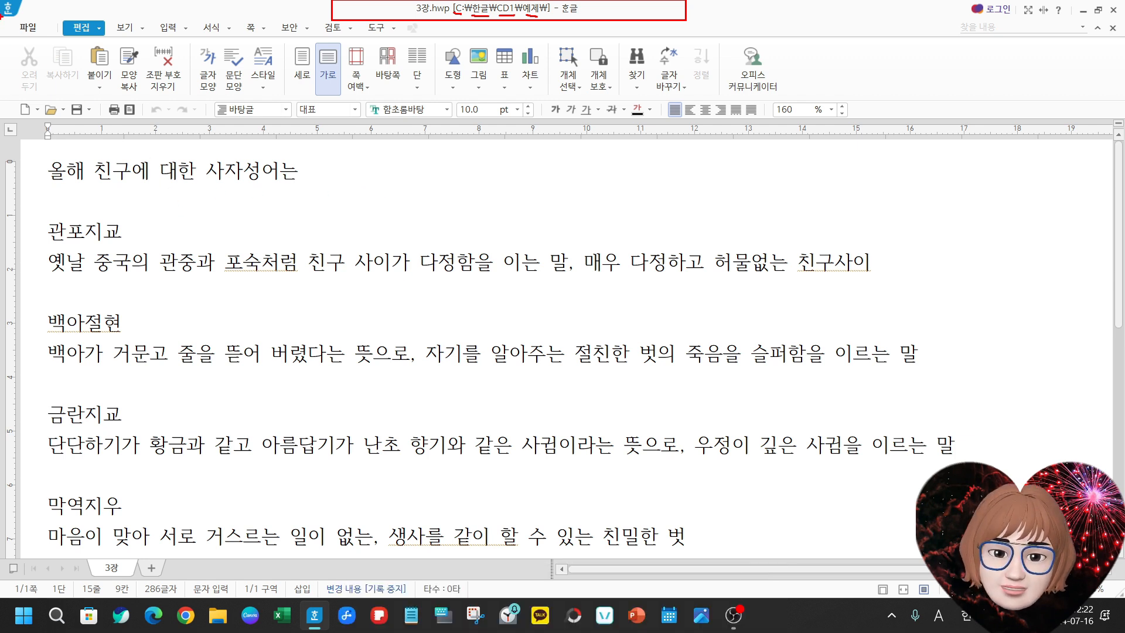
pyautogui.moveTo(2, 19)
pyautogui.mouseDown()
pyautogui.moveTo(176, 56)
pyautogui.moveTo(457, 45)
pyautogui.mouseUp()
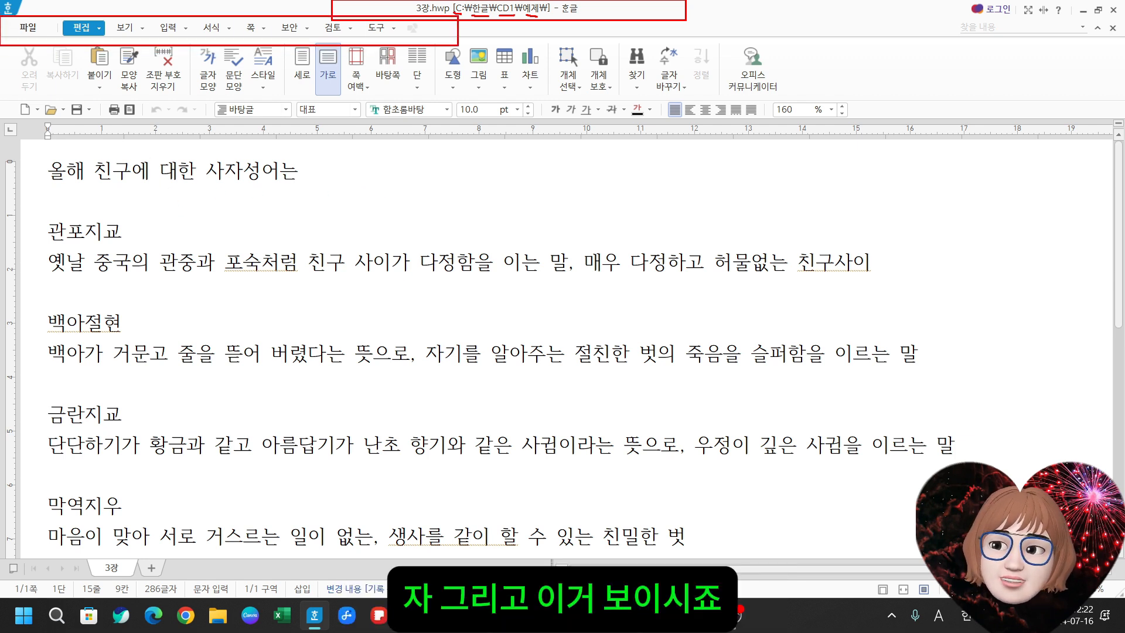
pyautogui.hotkey('ctrl', 'z')
pyautogui.hotkey('ctrl', 'z')
pyautogui.hotkey('ctrl', 'z')
pyautogui.hotkey('ctrl', 'z')
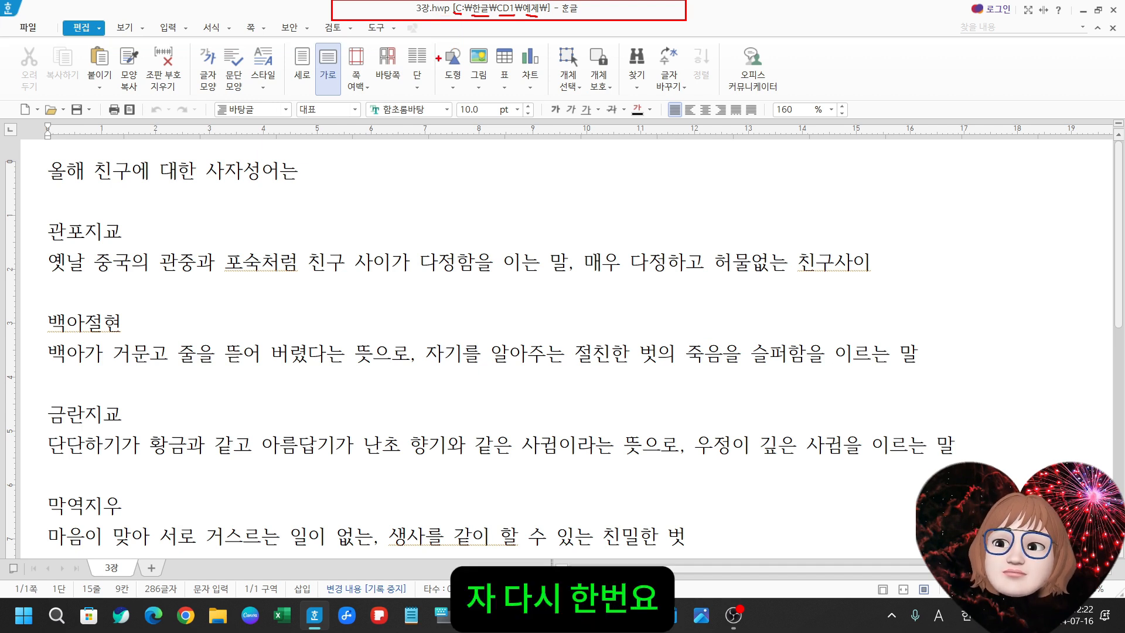
pyautogui.hotkey('ctrl', 'z')
pyautogui.hotkey('ctrl', 'z')
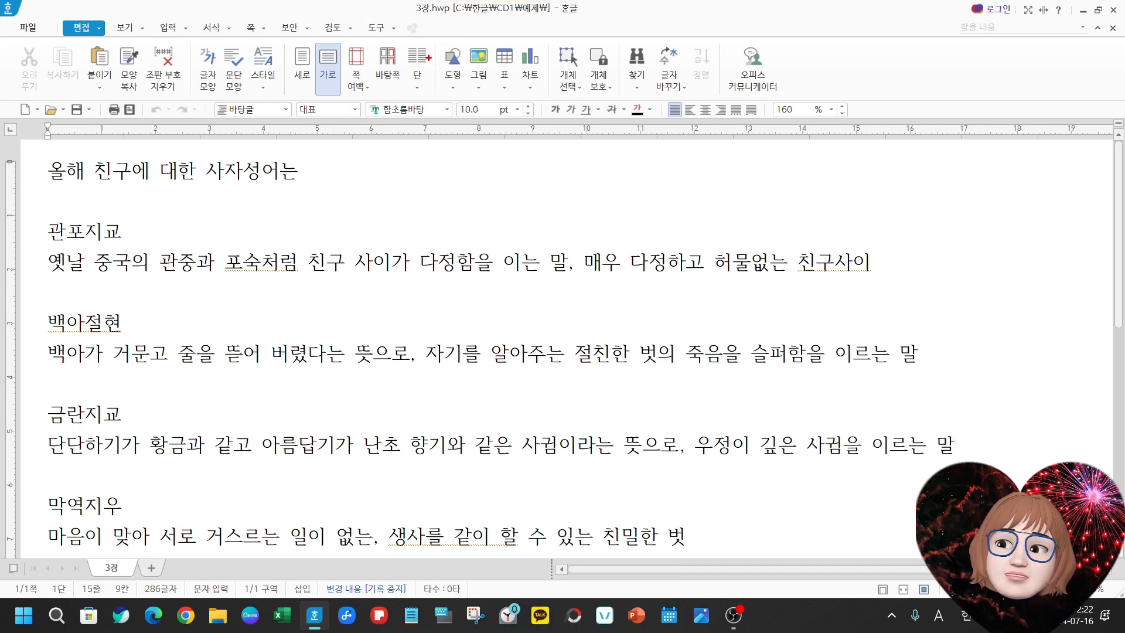
# - Examine the row of main command categories, from 파일 and 편집 through 보기, 입력, 서식, 쪽, 보안, 검토 and 도구
pyautogui.moveTo(7, 19)
pyautogui.mouseDown()
pyautogui.moveTo(343, 54)
pyautogui.moveTo(492, 41)
pyautogui.mouseUp()
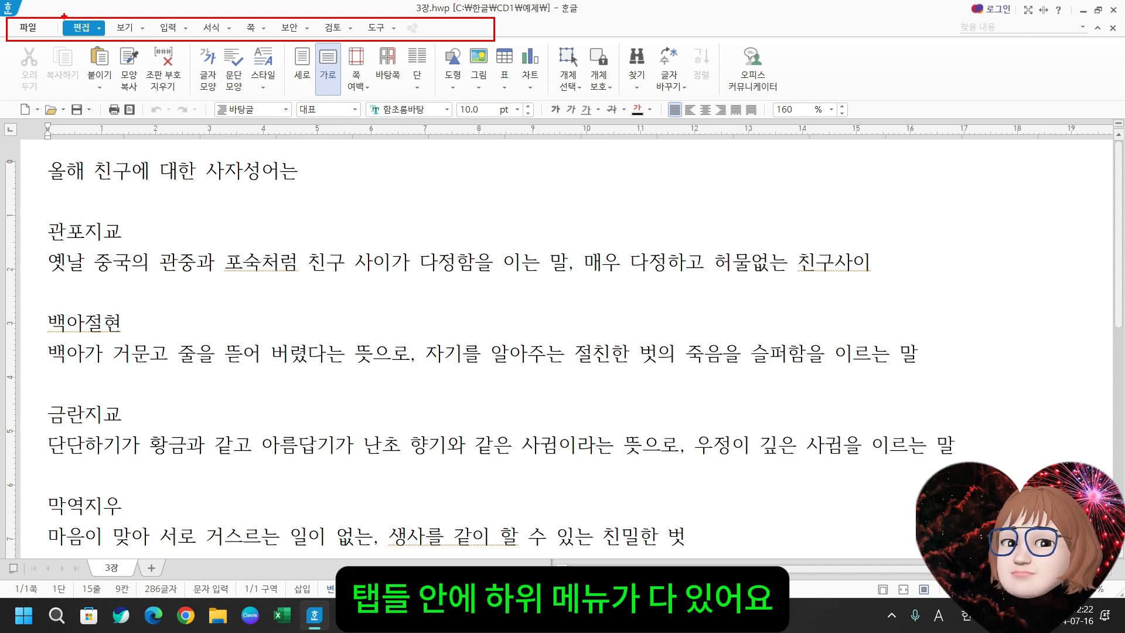
pyautogui.moveTo(63, 15)
pyautogui.mouseDown()
pyautogui.moveTo(106, 49)
pyautogui.moveTo(150, 55)
pyautogui.mouseUp()
pyautogui.moveTo(156, 15)
pyautogui.mouseDown()
pyautogui.moveTo(192, 50)
pyautogui.moveTo(237, 51)
pyautogui.moveTo(250, 31)
pyautogui.moveTo(310, 50)
pyautogui.mouseUp()
pyautogui.moveTo(320, 13); pyautogui.dragTo(350, 61)
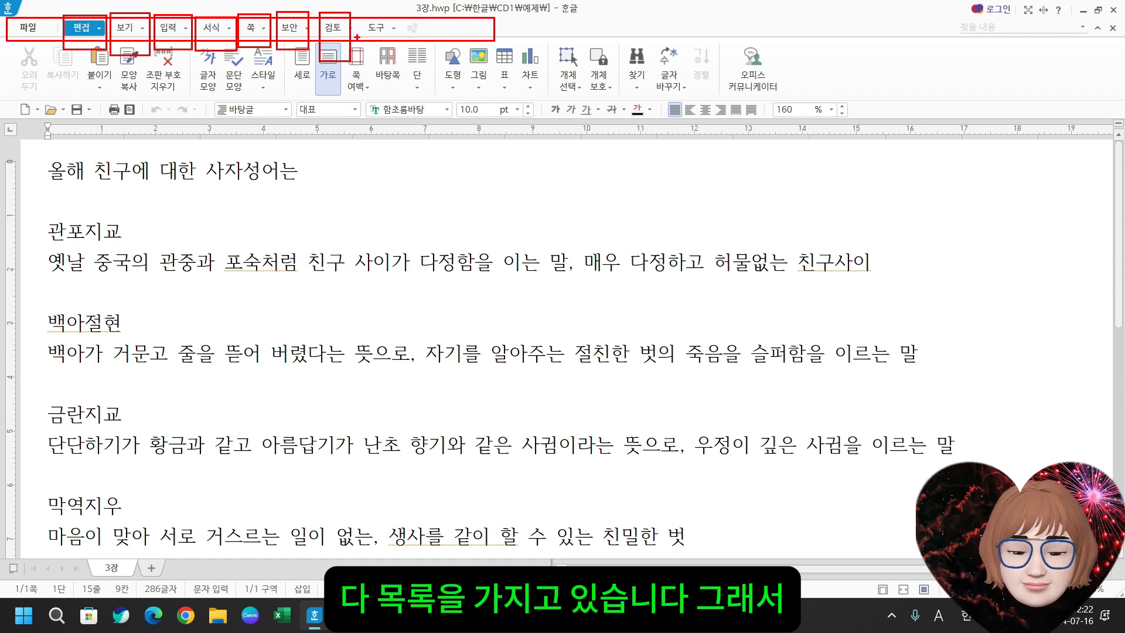
pyautogui.moveTo(360, 12); pyautogui.dragTo(398, 53)
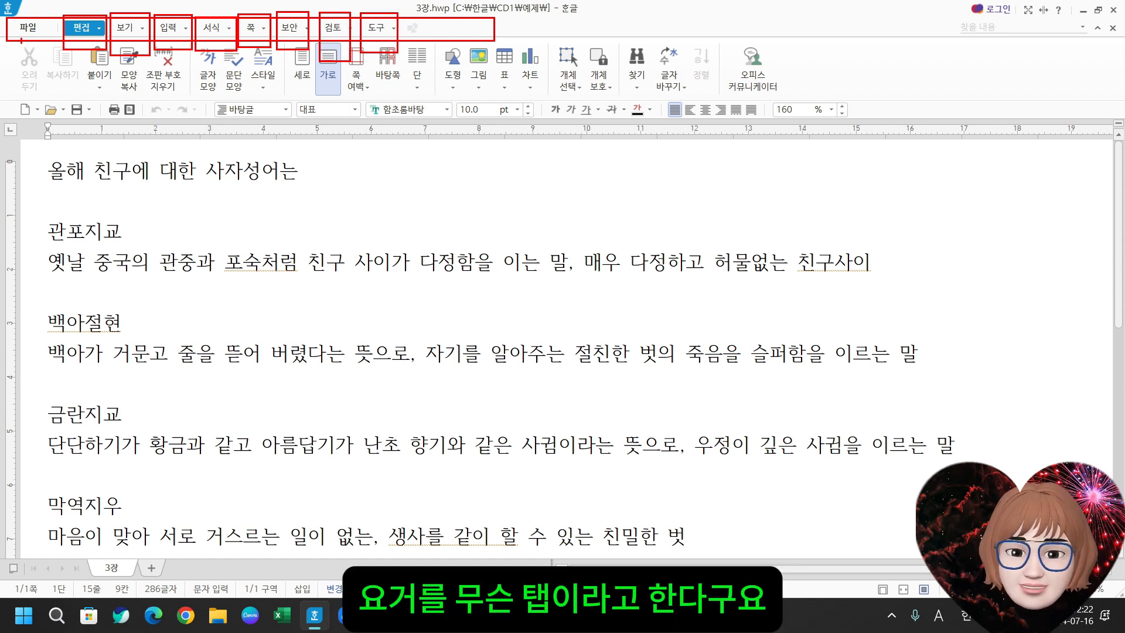
pyautogui.press('Escape')
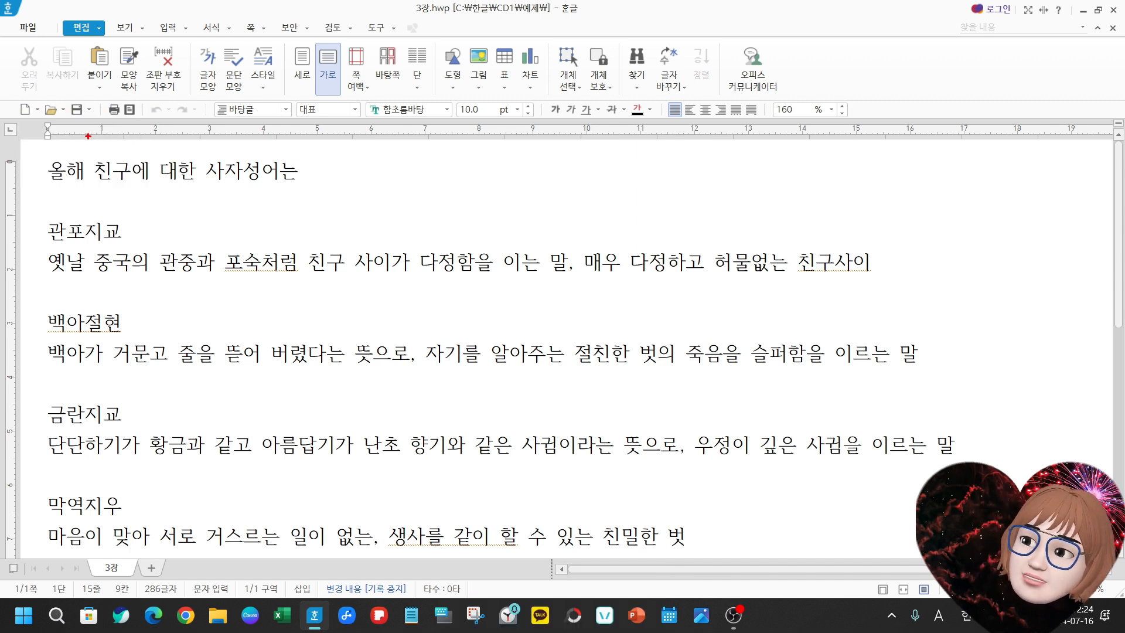
# - Look over the 편집 tools and switch the ruler's tab type away from 왼쪽 탭
pyautogui.moveTo(5, 36)
pyautogui.mouseDown()
pyautogui.moveTo(888, 149)
pyautogui.moveTo(1123, 102)
pyautogui.moveTo(840, 103)
pyautogui.mouseUp()
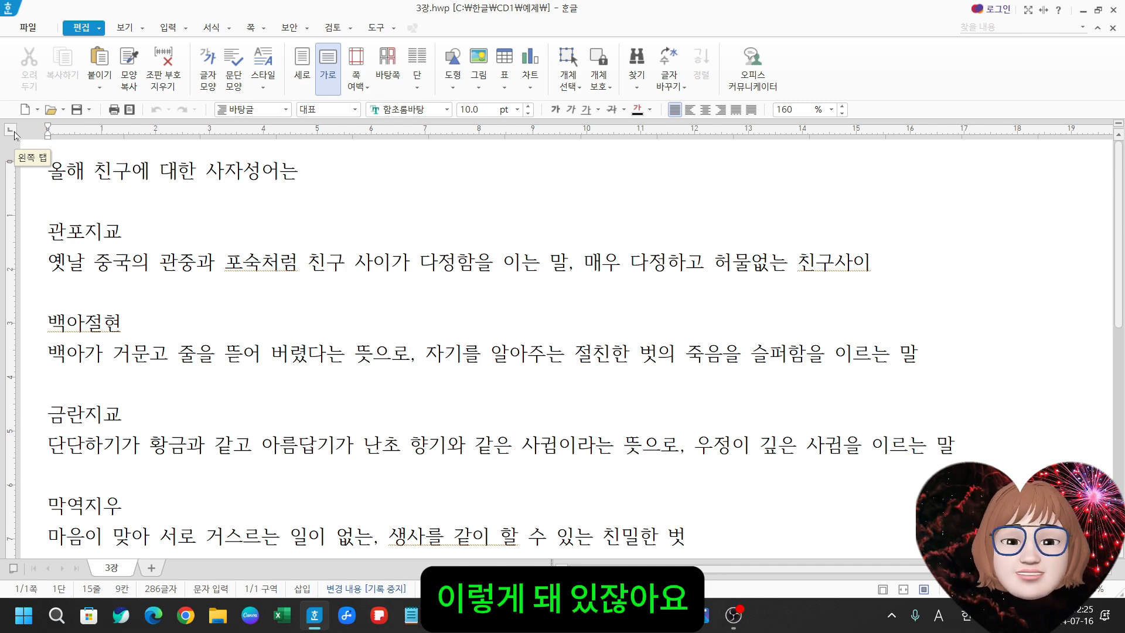
pyautogui.click(12, 134)
pyautogui.click(10, 136)
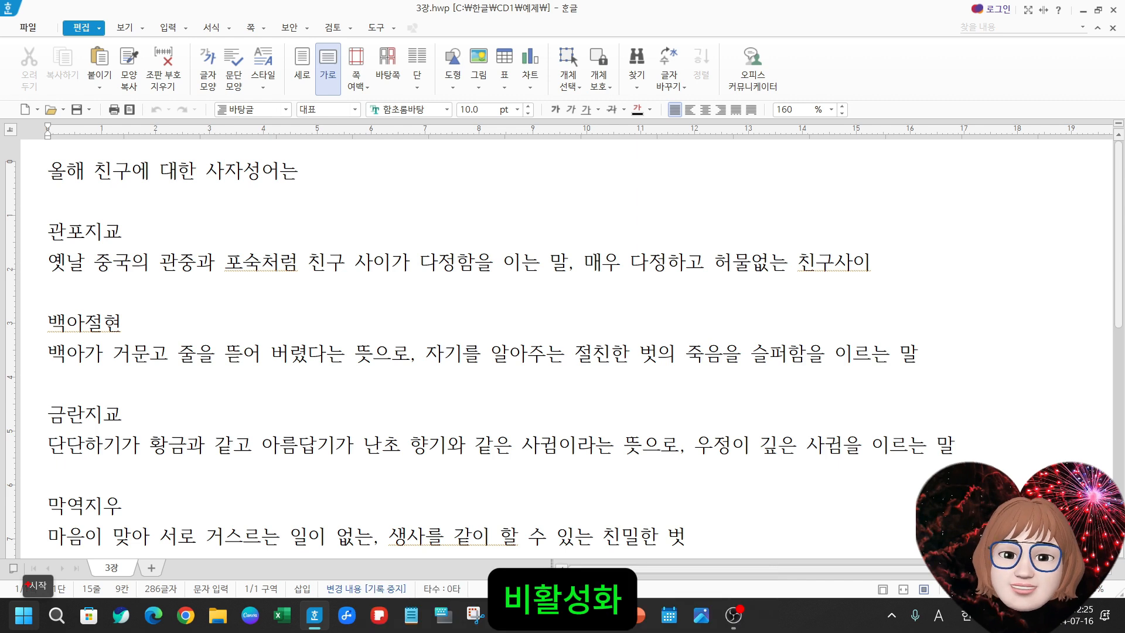
# - Examine the document tab controls and the status information for line, column, character count, insert mode and view options
pyautogui.moveTo(24, 551); pyautogui.dragTo(88, 577)
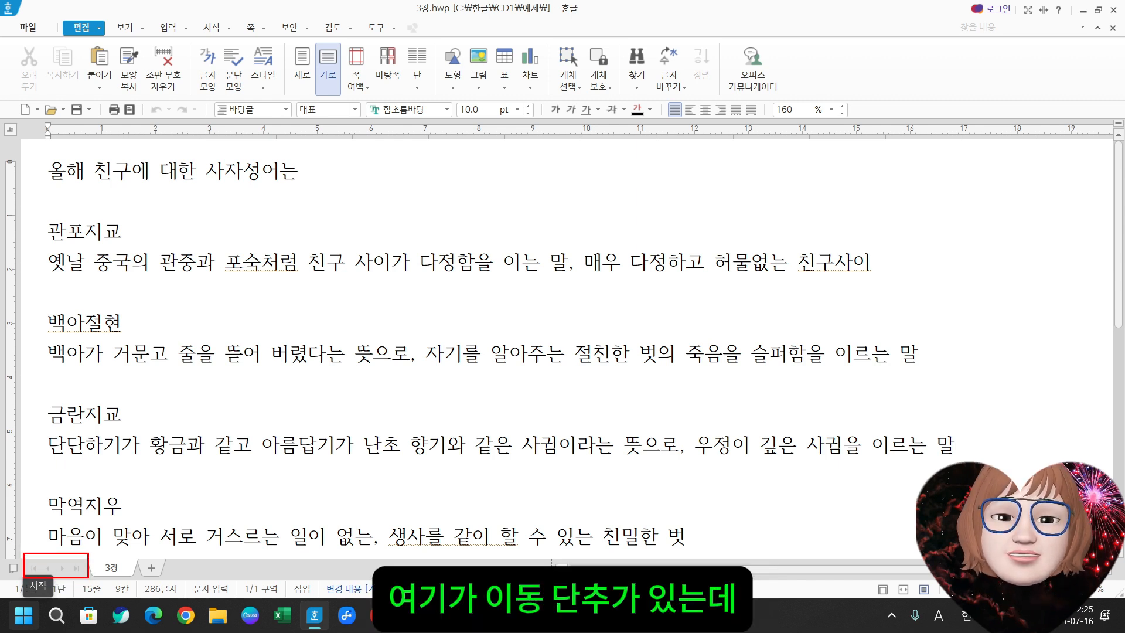
pyautogui.press('Escape')
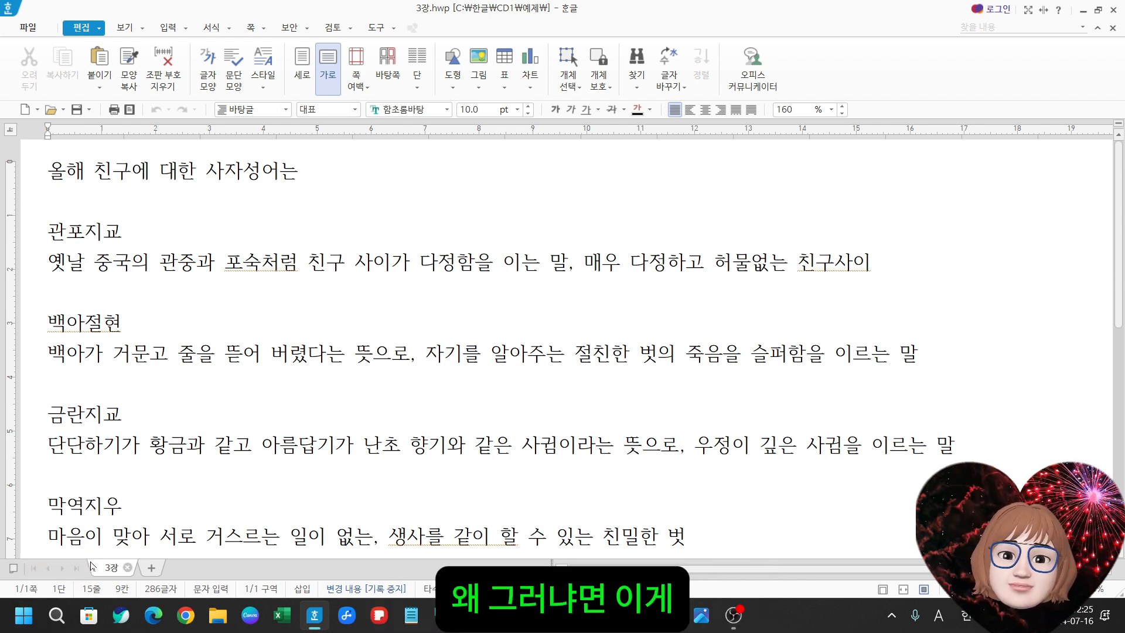
pyautogui.moveTo(80, 554); pyautogui.dragTo(138, 580)
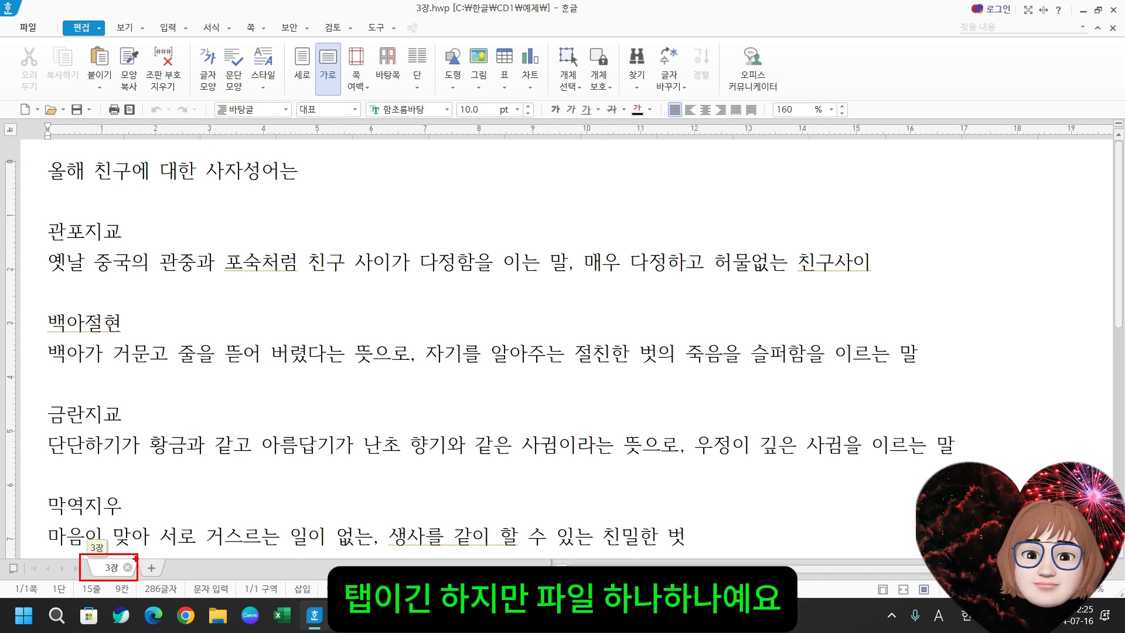
pyautogui.moveTo(139, 550); pyautogui.dragTo(169, 584)
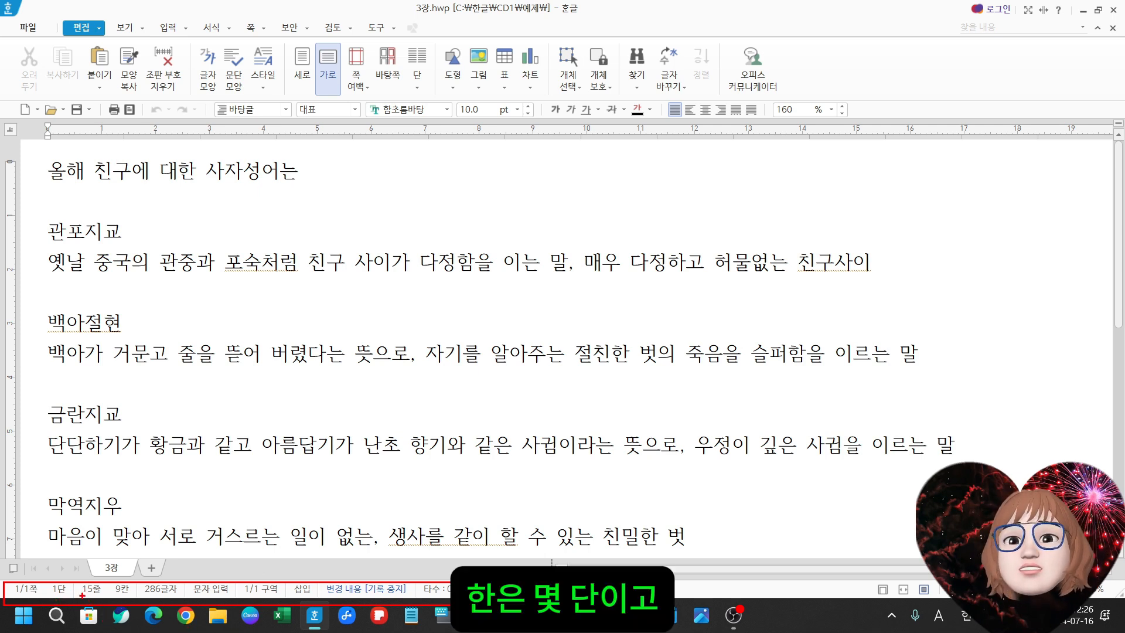
pyautogui.moveTo(82, 595); pyautogui.dragTo(108, 593)
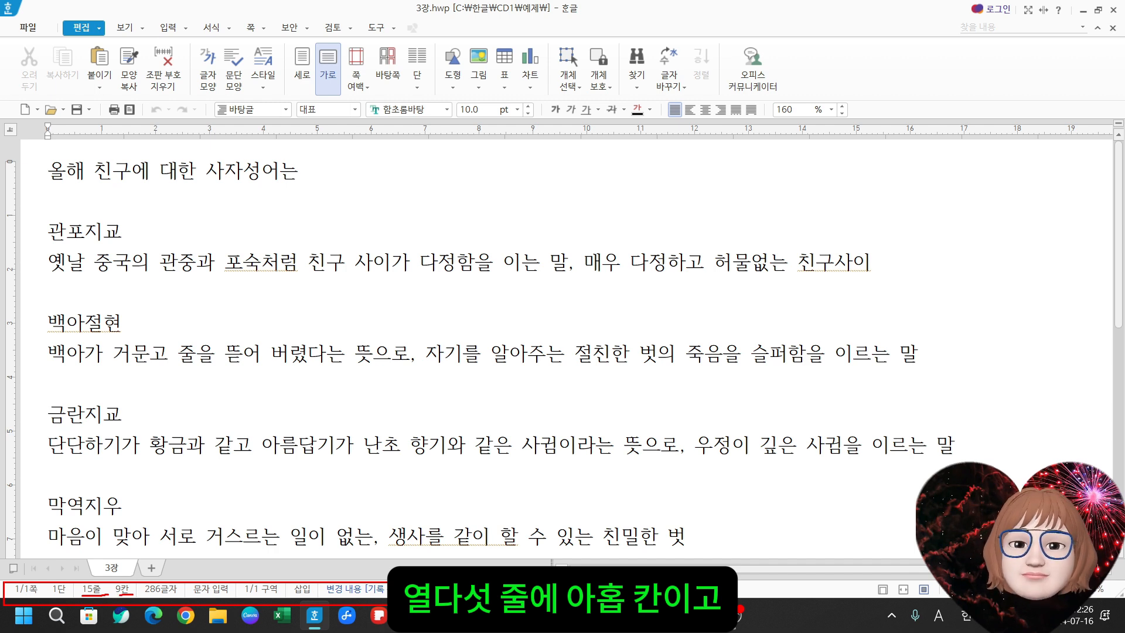
pyautogui.moveTo(146, 597); pyautogui.dragTo(180, 596)
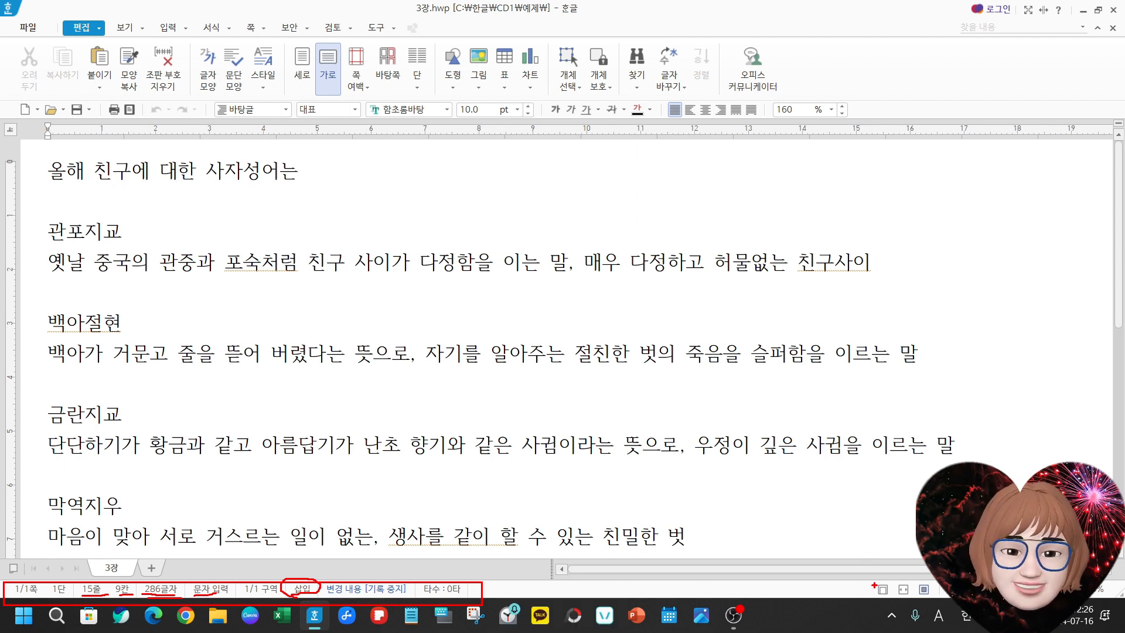
pyautogui.moveTo(872, 581); pyautogui.dragTo(937, 598)
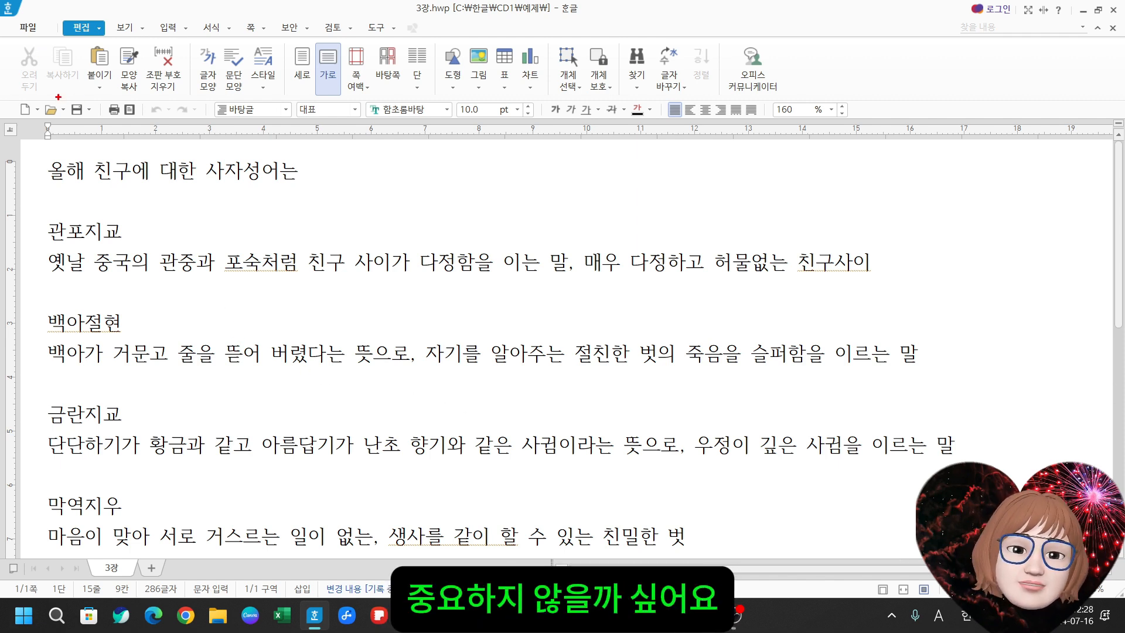
# - Examine the controls for saving the document and for closing the program window
pyautogui.moveTo(58, 97); pyautogui.dragTo(98, 126)
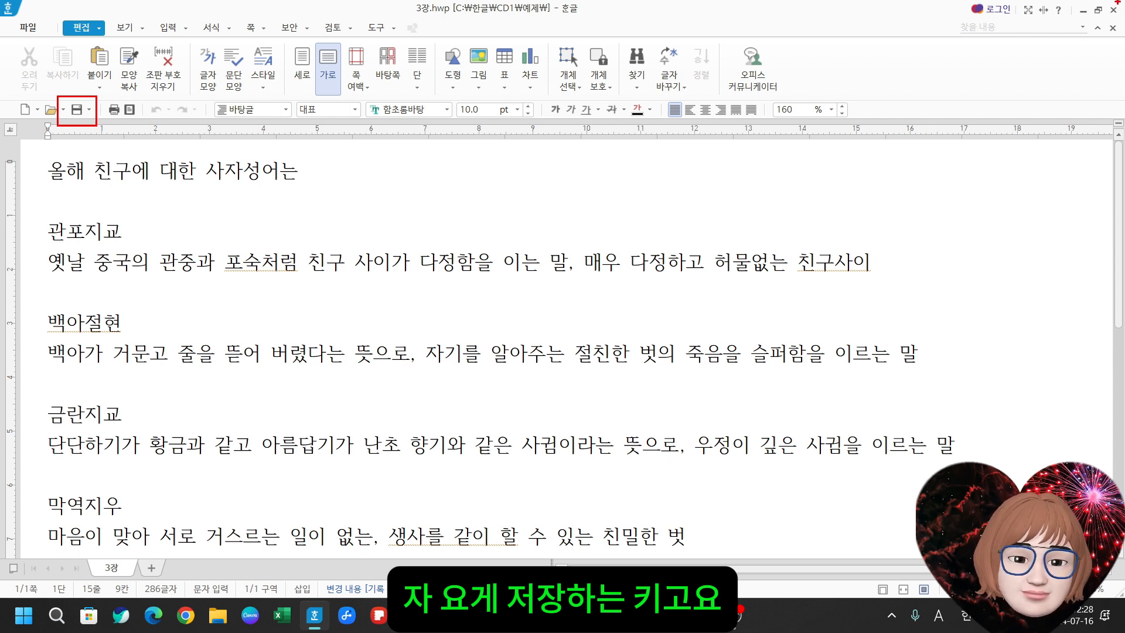
pyautogui.moveTo(1095, 1); pyautogui.dragTo(1123, 23)
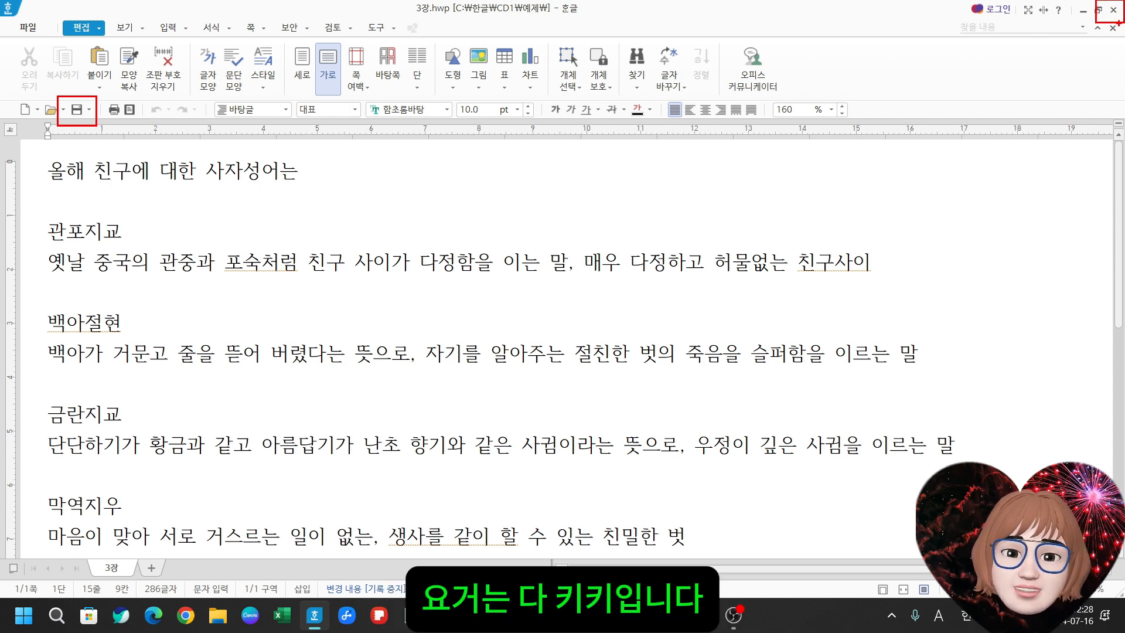
pyautogui.press('Escape')
pyautogui.hotkey('ctrl', '1')
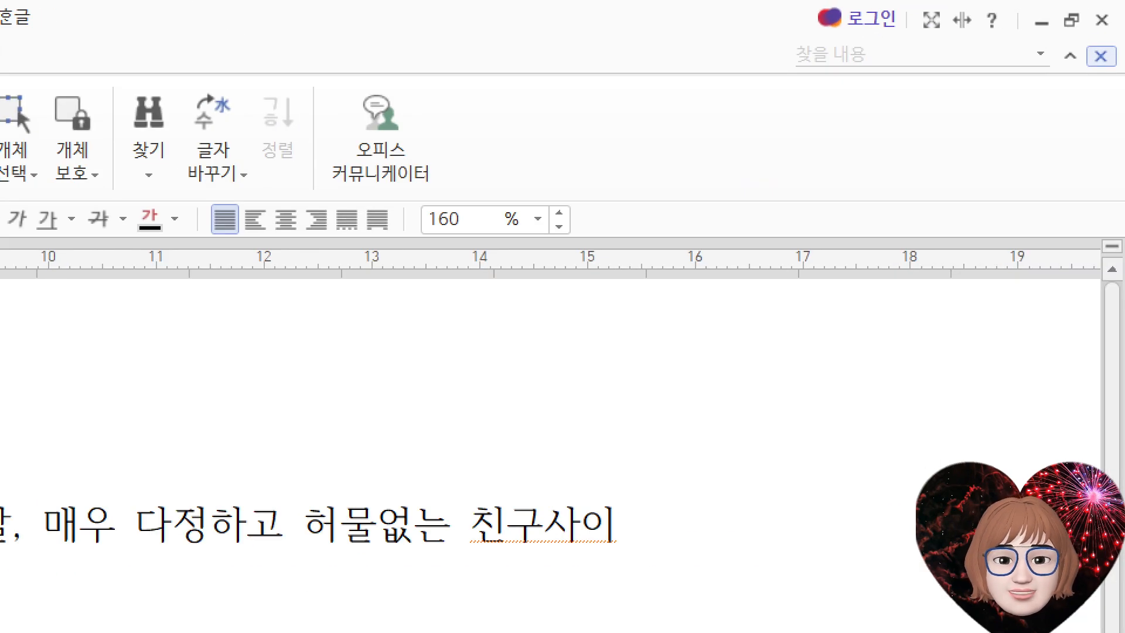
# - Review where the open document is closed and where the save command is located
pyautogui.moveTo(1074, 2); pyautogui.dragTo(1121, 45)
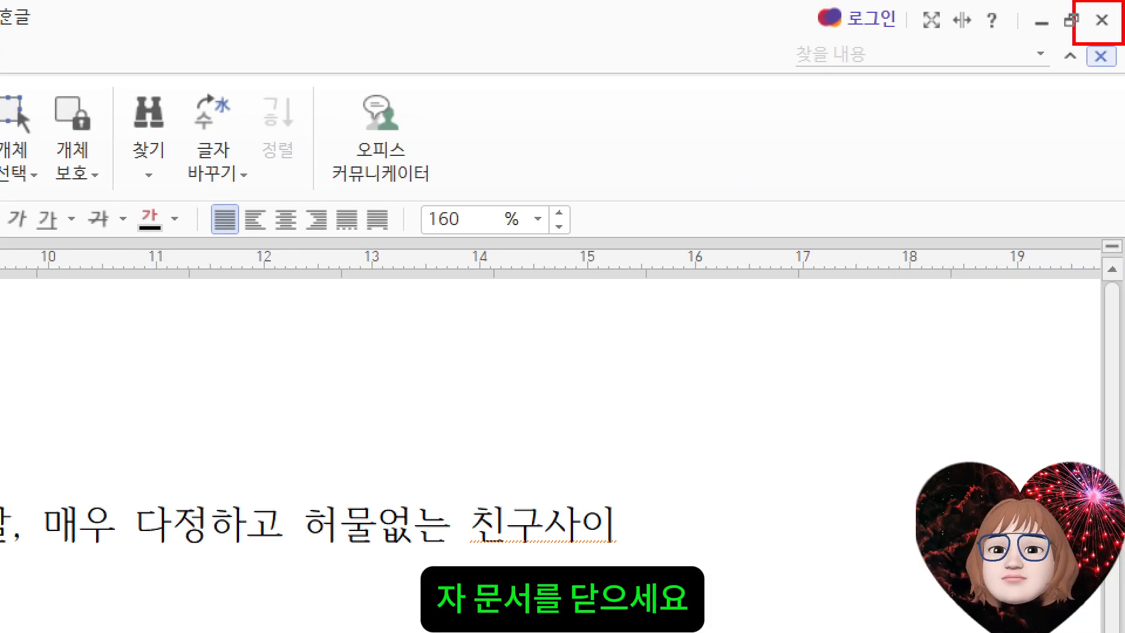
pyautogui.press('Escape')
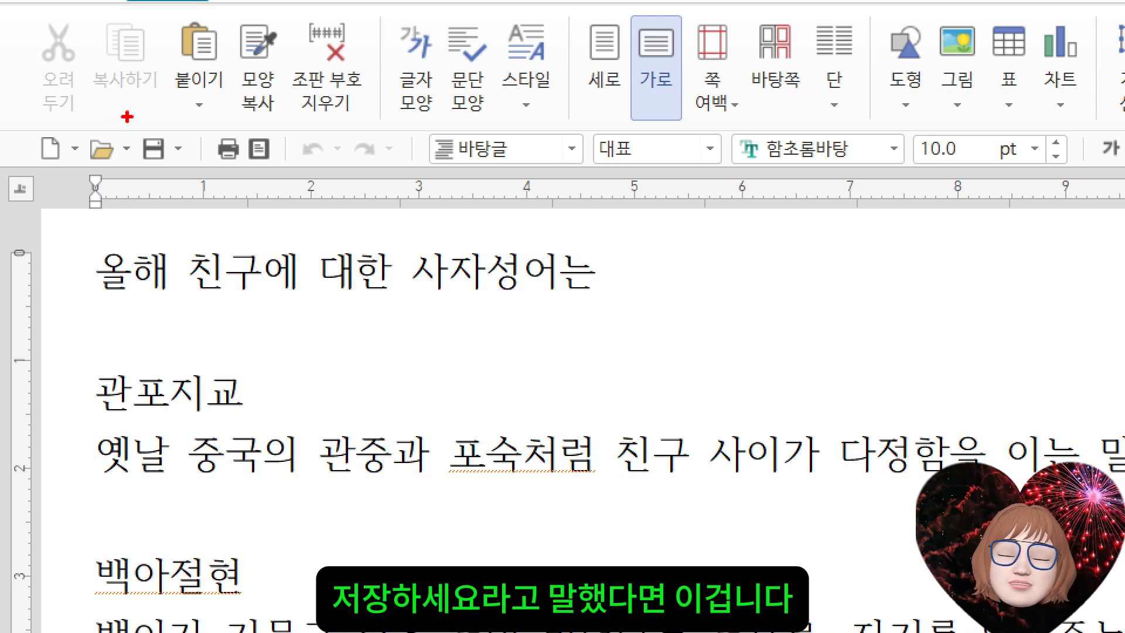
pyautogui.moveTo(126, 115); pyautogui.dragTo(187, 185)
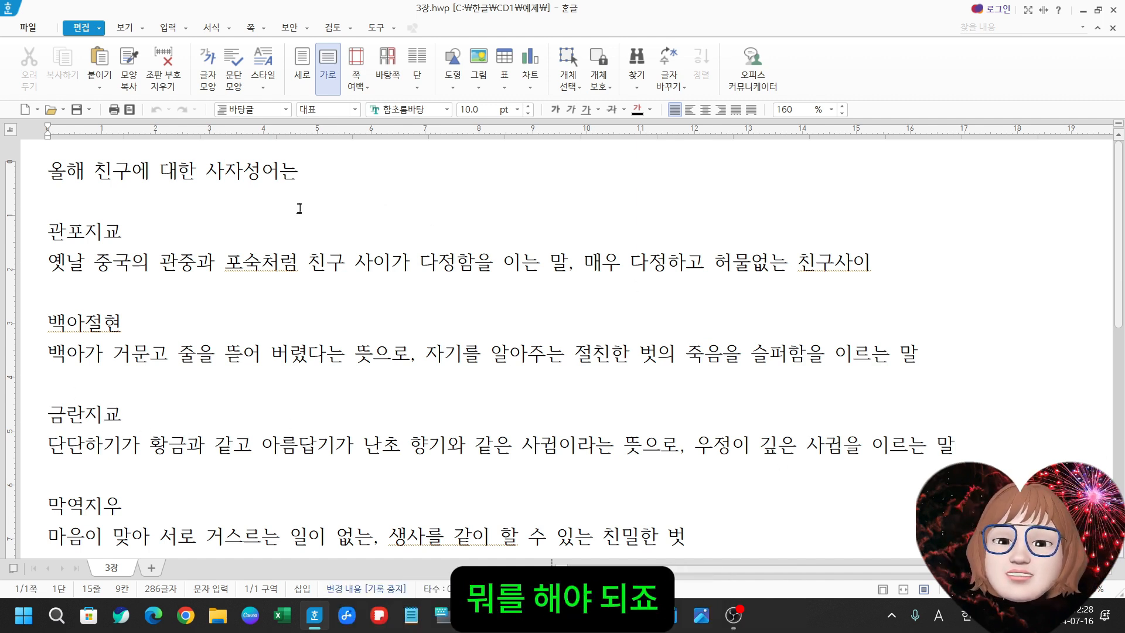
# - Save a copy of the document as 3장 in the C: drive's 한글\내이름 folder, using 다른 이름으로 저장하기
pyautogui.click(27, 28)
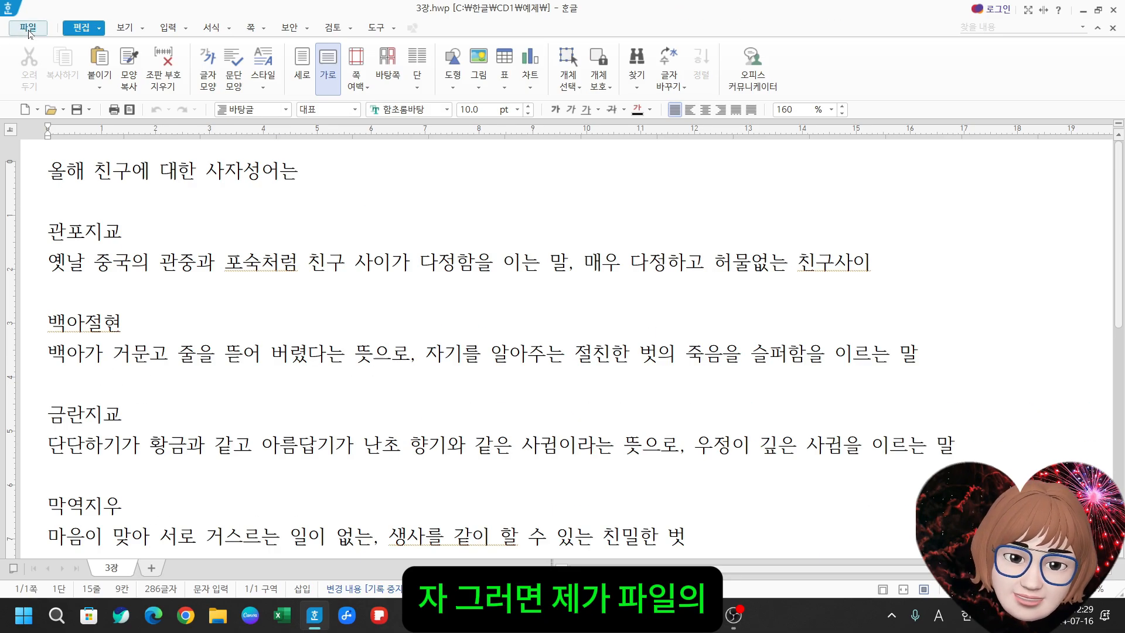
pyautogui.click(29, 33)
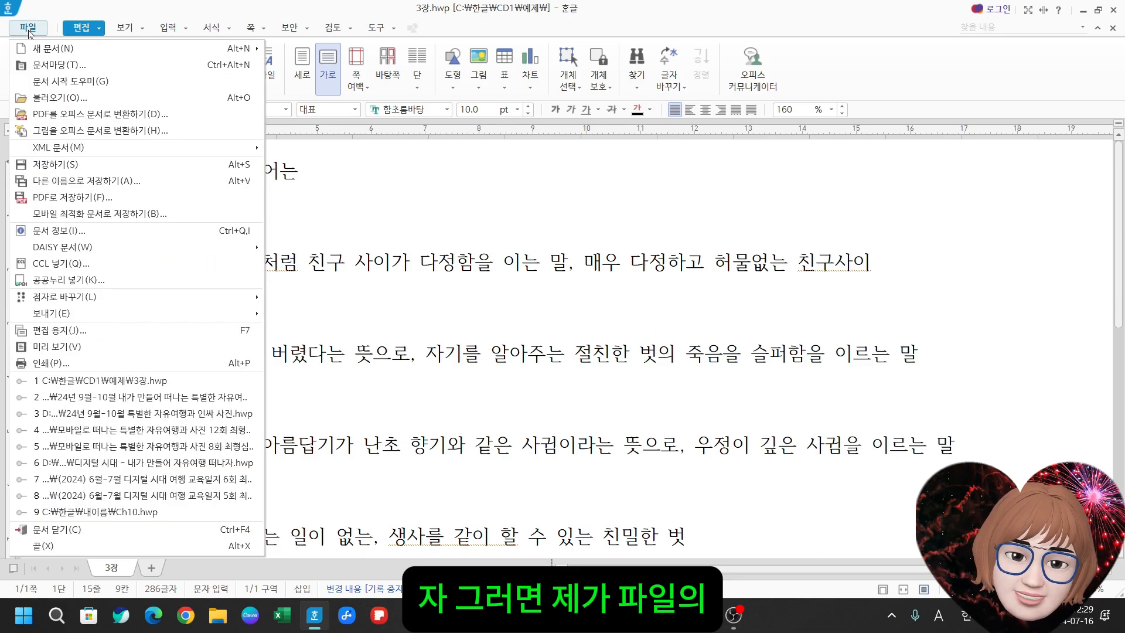
pyautogui.click(72, 182)
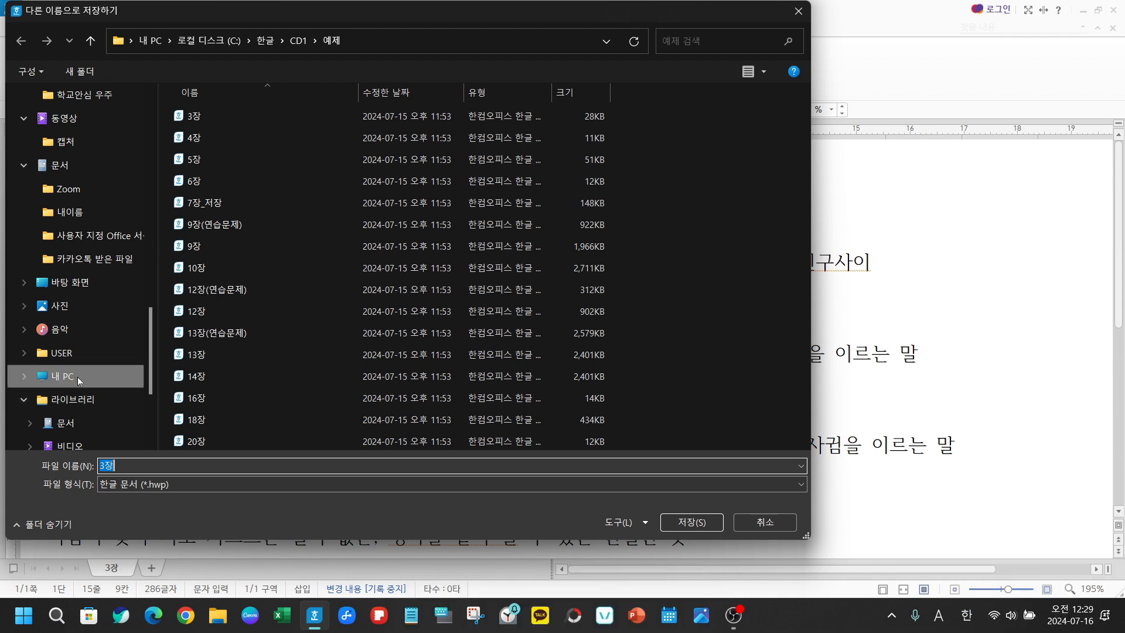
pyautogui.click(59, 376)
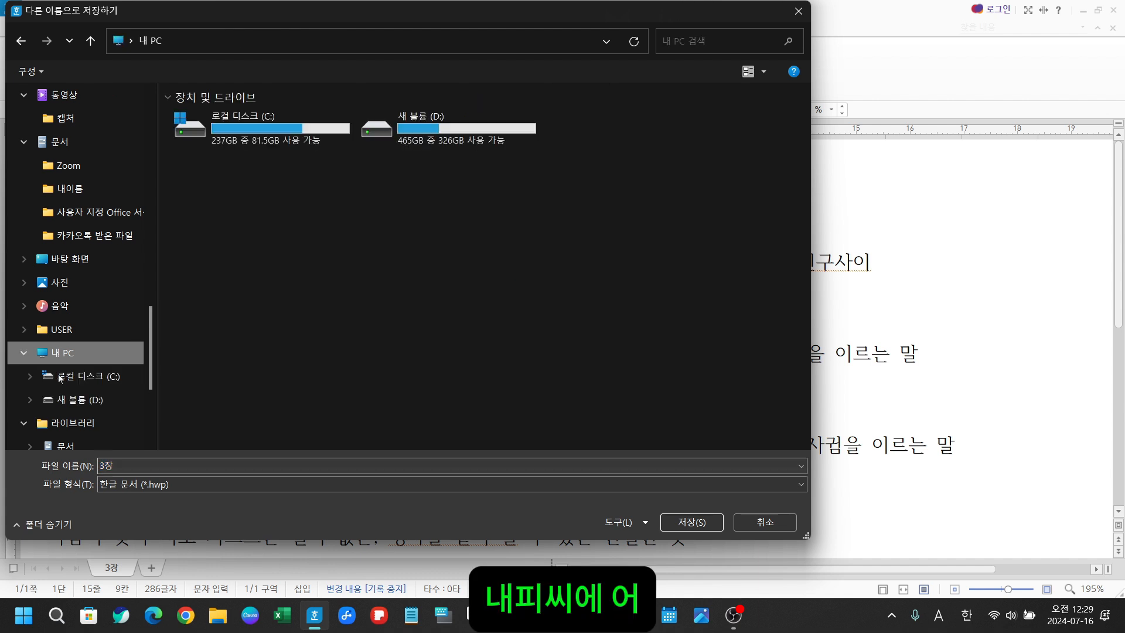
pyautogui.doubleClick(273, 126)
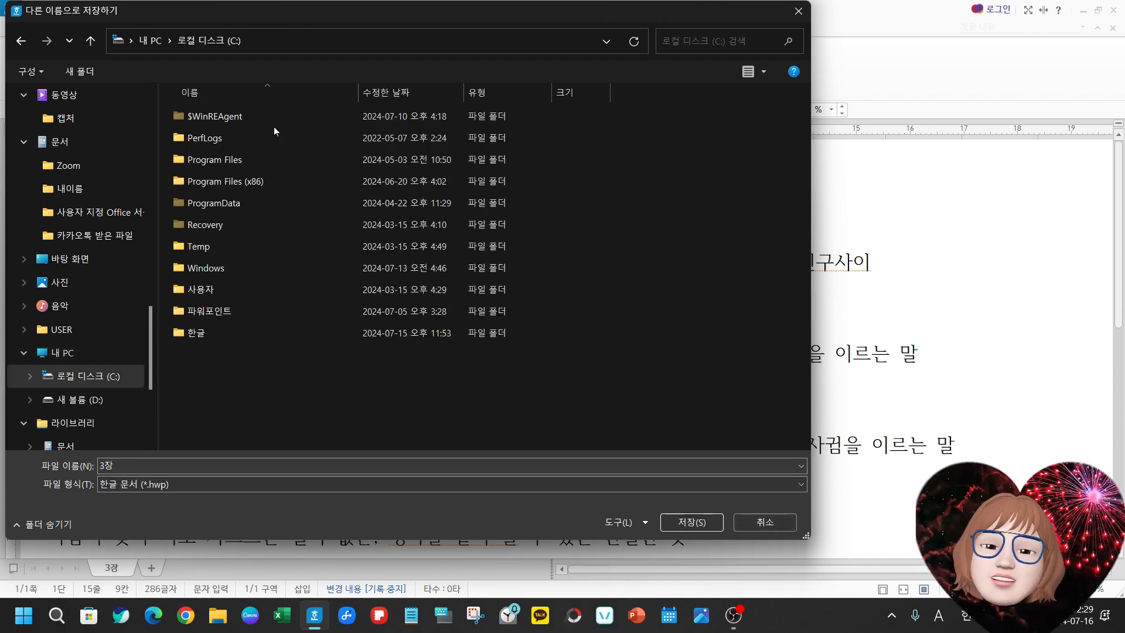
pyautogui.doubleClick(196, 332)
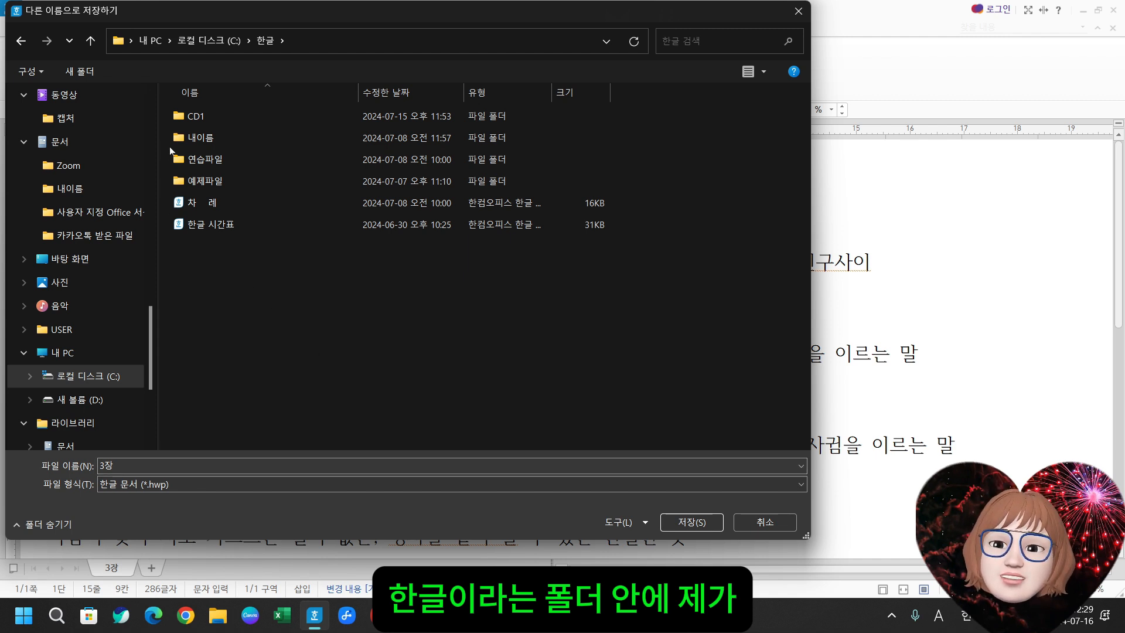
pyautogui.click(198, 139)
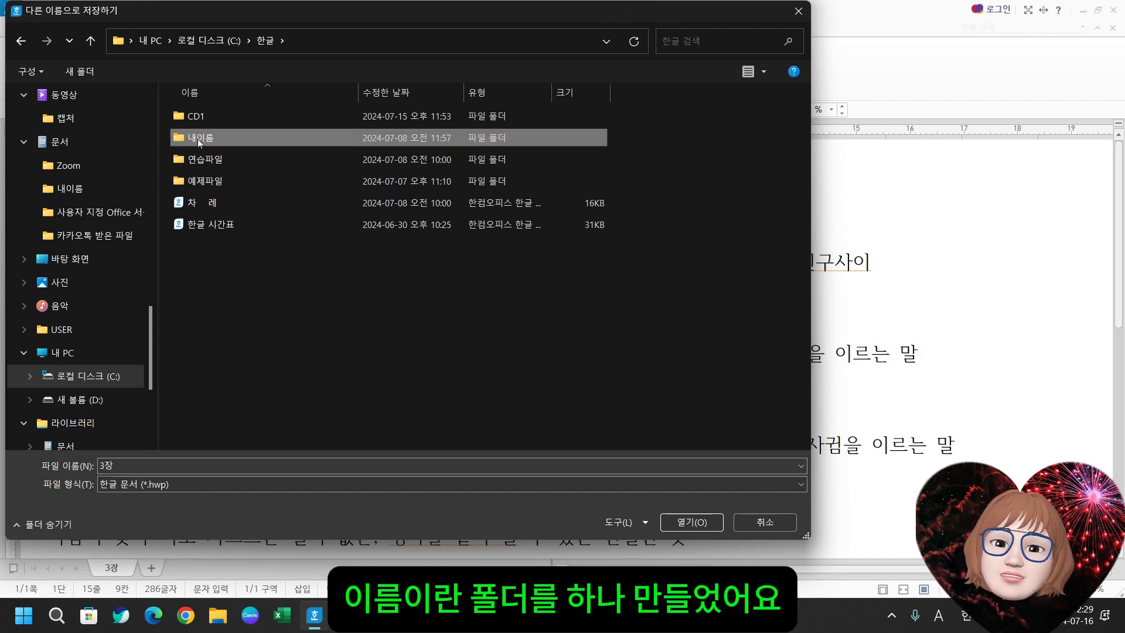
pyautogui.doubleClick(199, 139)
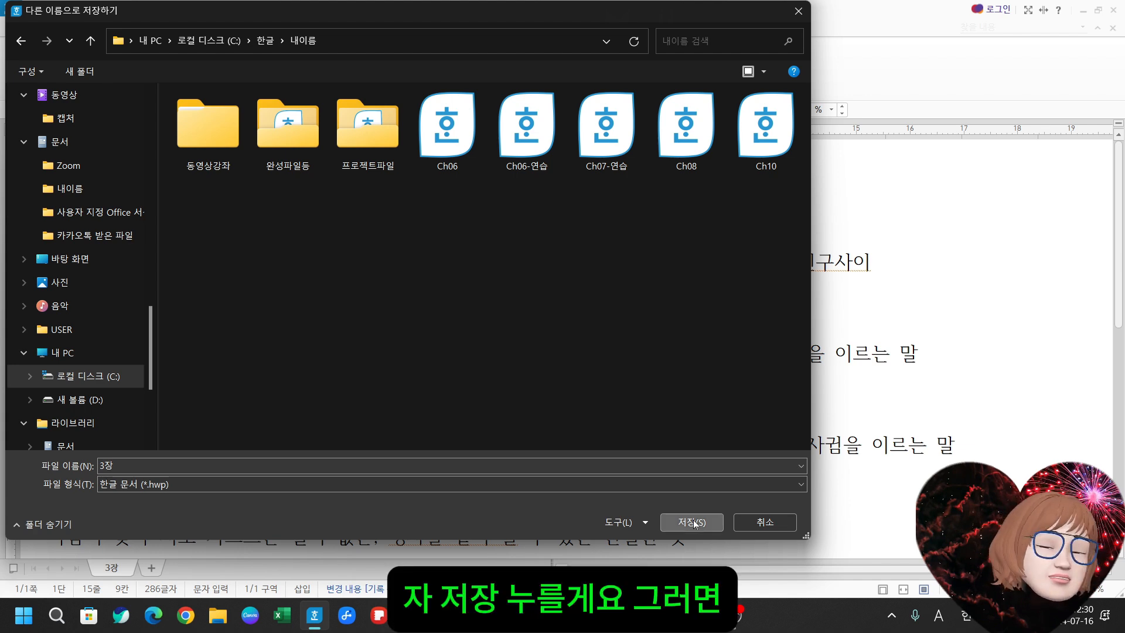
pyautogui.click(693, 522)
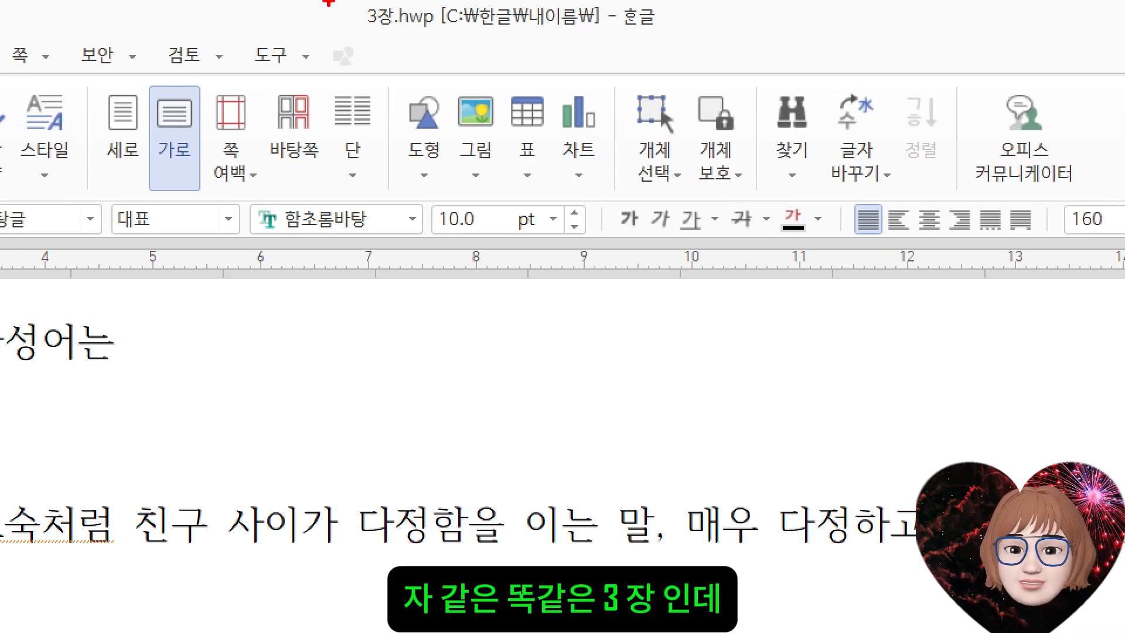
# - Examine the file name, the drive and parent folder, and the subfolder shown in the document's title
pyautogui.moveTo(329, 2); pyautogui.dragTo(444, 42)
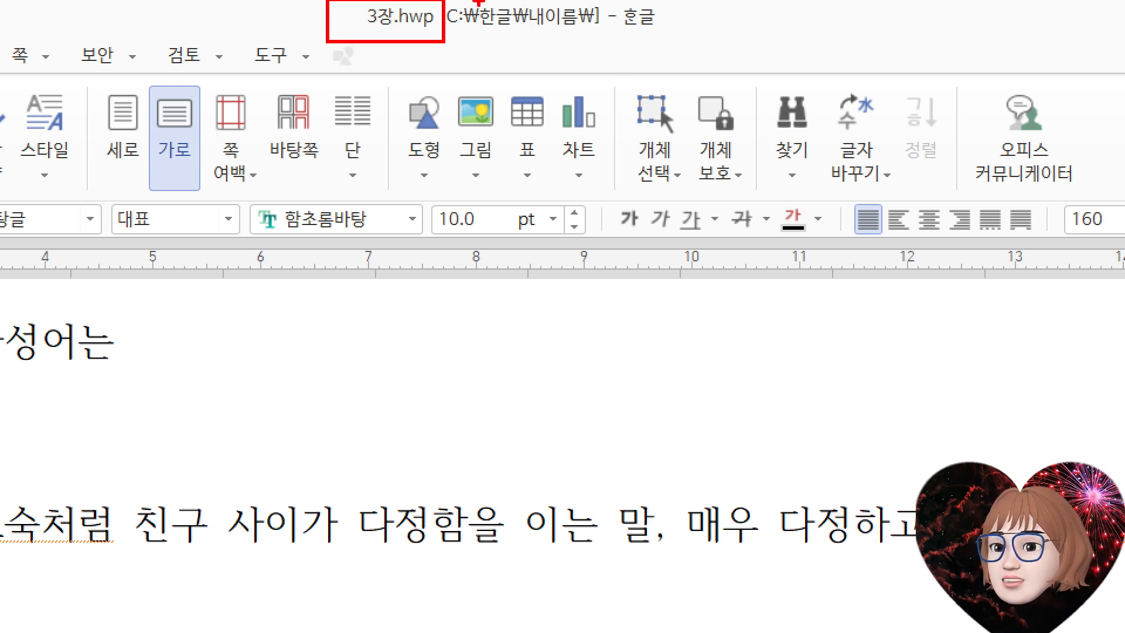
pyautogui.moveTo(446, 1); pyautogui.dragTo(524, 42)
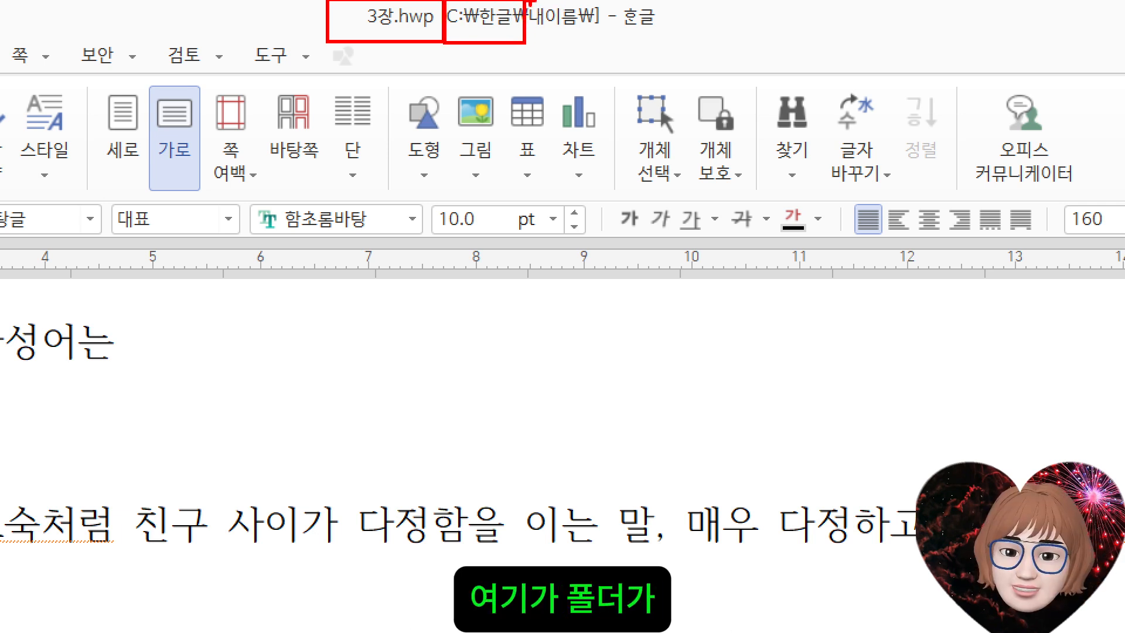
pyautogui.moveTo(529, 1); pyautogui.dragTo(600, 44)
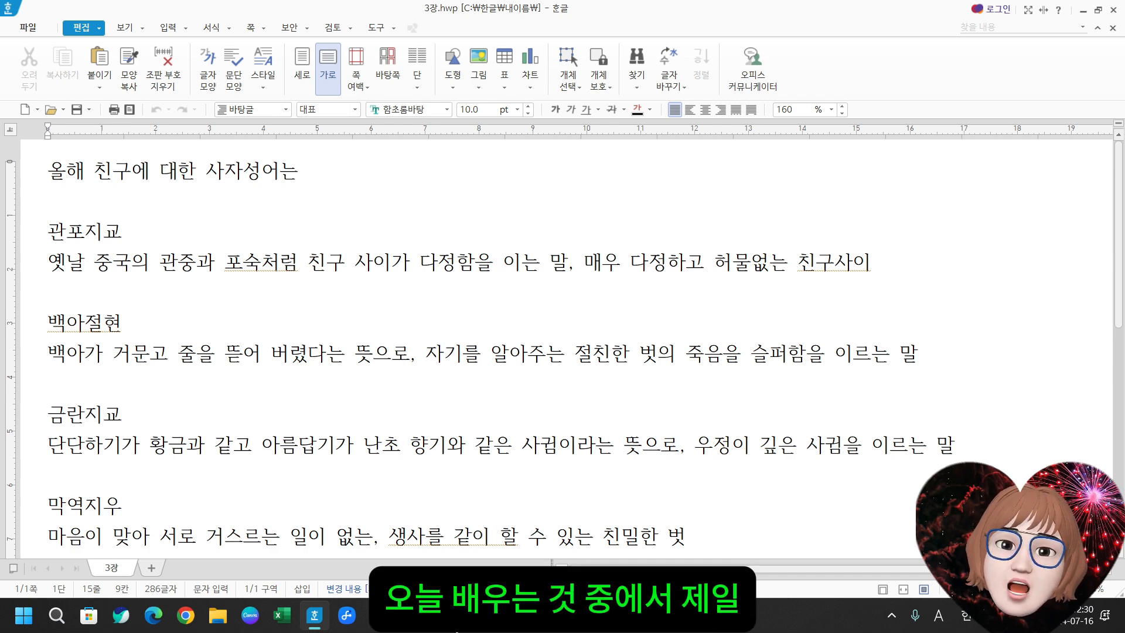
# - Switch to Notepad with a blank note and move its window away from the start of the document's lines
pyautogui.click(410, 615)
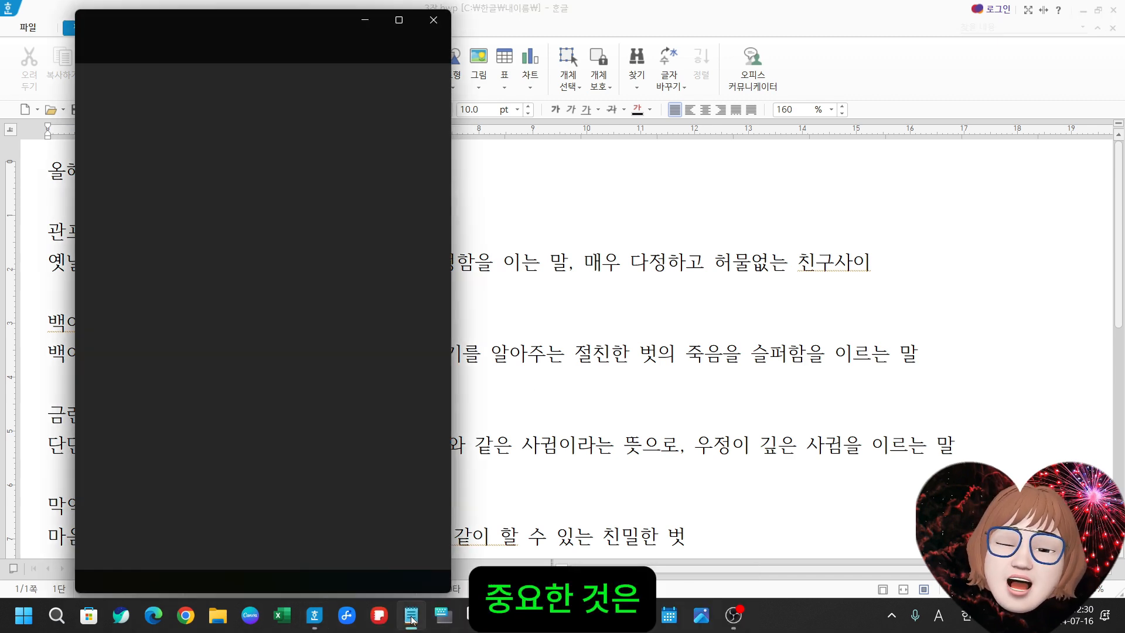
pyautogui.click(304, 28)
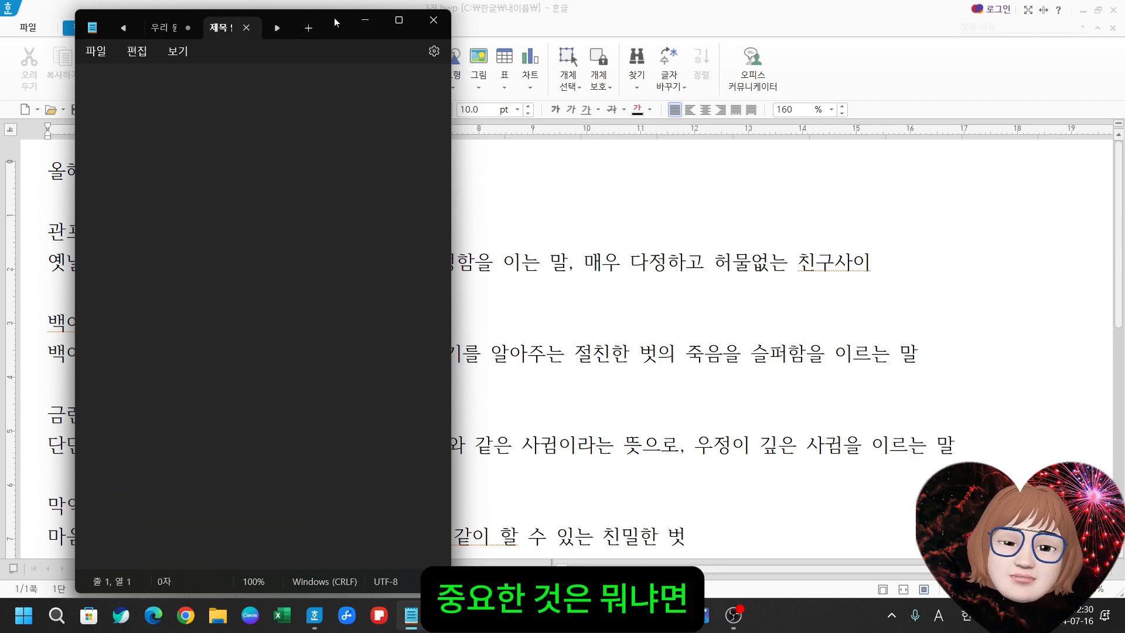
pyautogui.moveTo(334, 17); pyautogui.dragTo(816, 51)
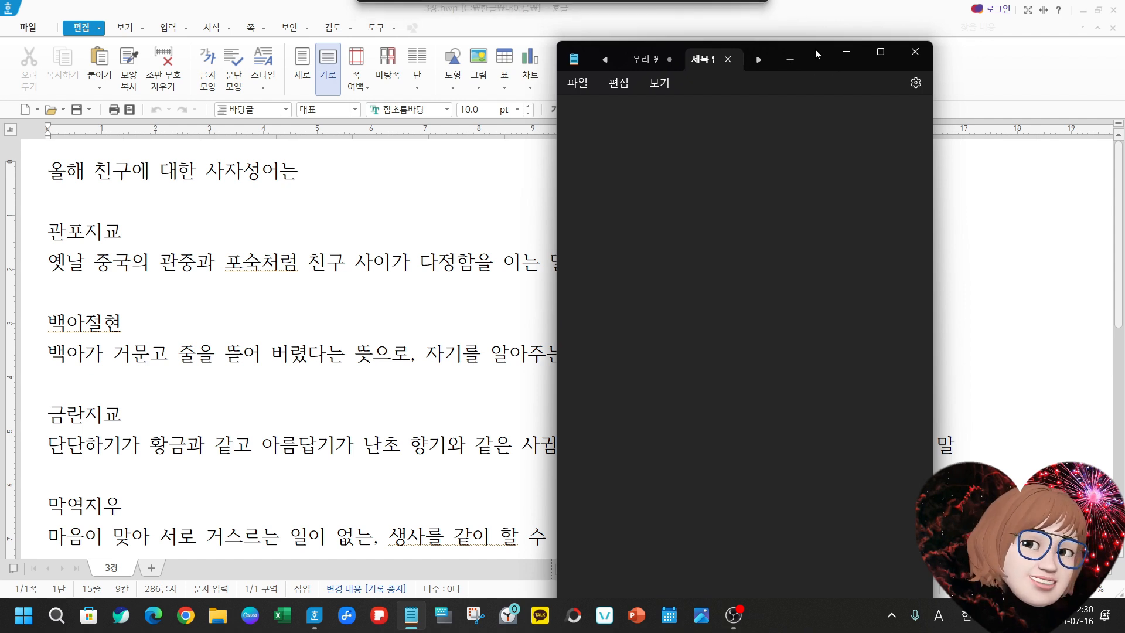
# - Write "1. 한글 파일을 불러오기" as the first line of the note and start a new line
pyautogui.write('1.')
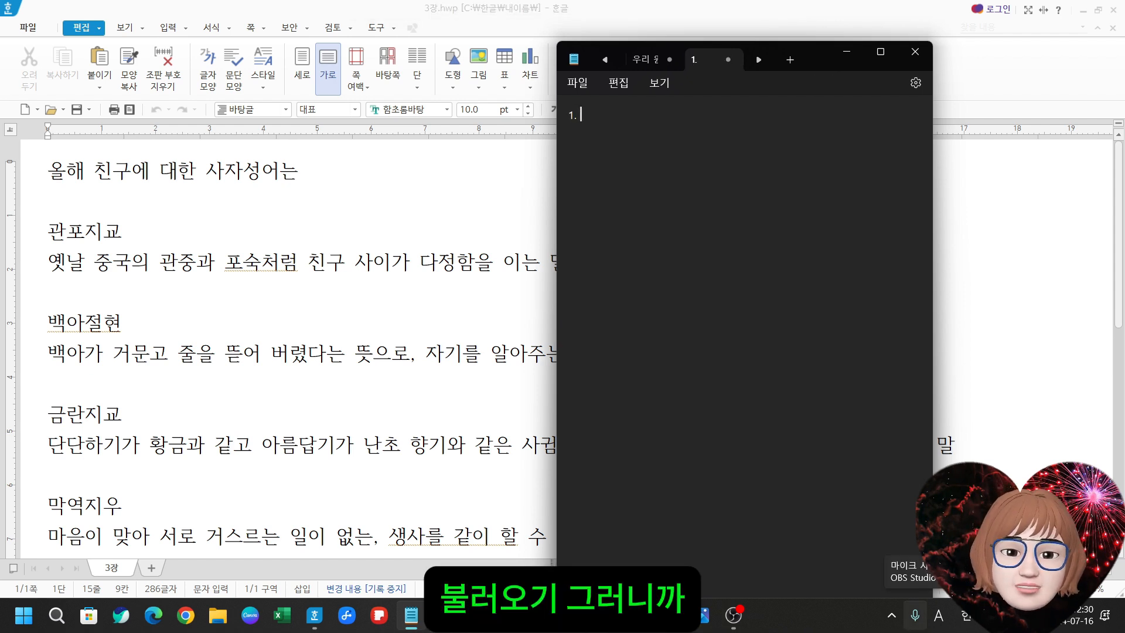
pyautogui.write(' ghk')
pyautogui.press('BackSpace')
pyautogui.press('BackSpace')
pyautogui.press('BackSpace')
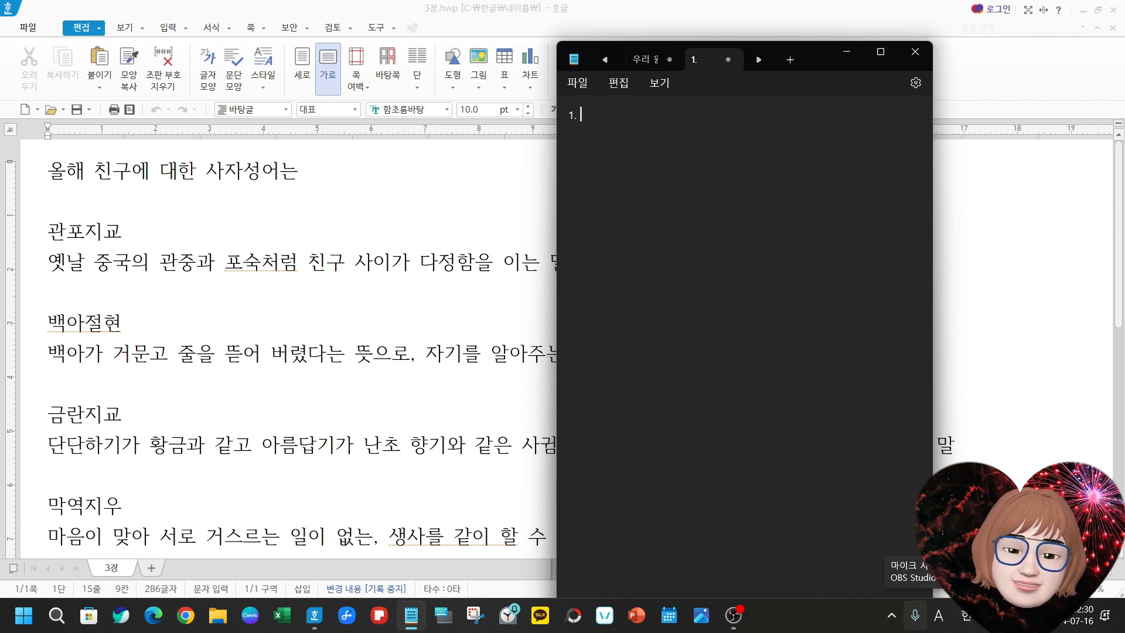
pyautogui.press('Hangul')
pyautogui.write('한글 ')
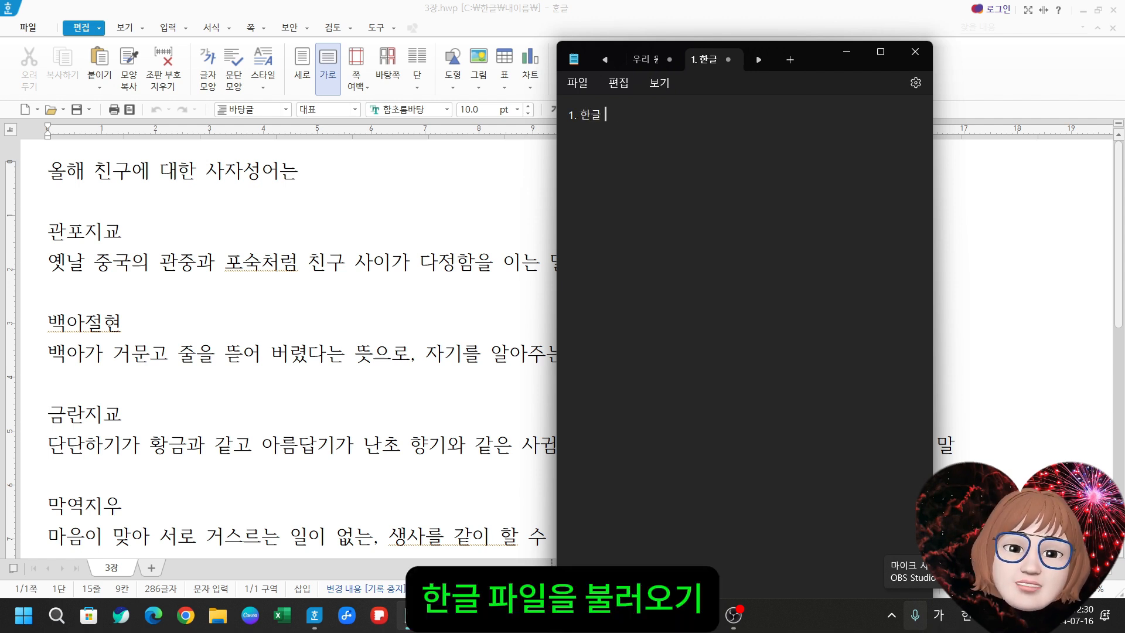
pyautogui.write('파일을 불')
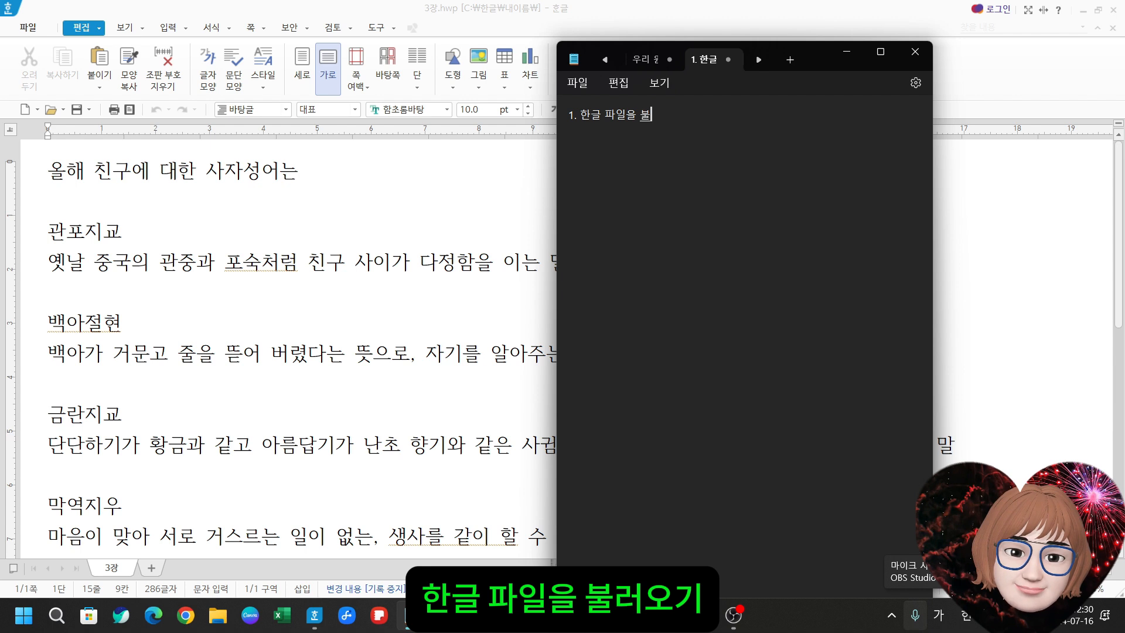
pyautogui.write('러오기')
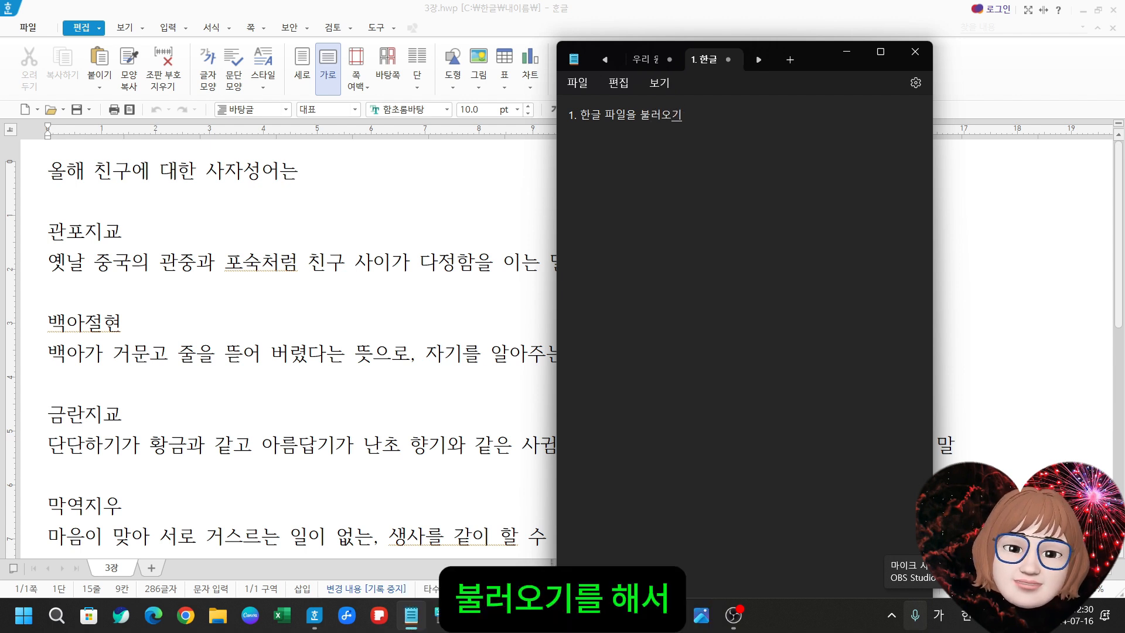
pyautogui.press('Return')
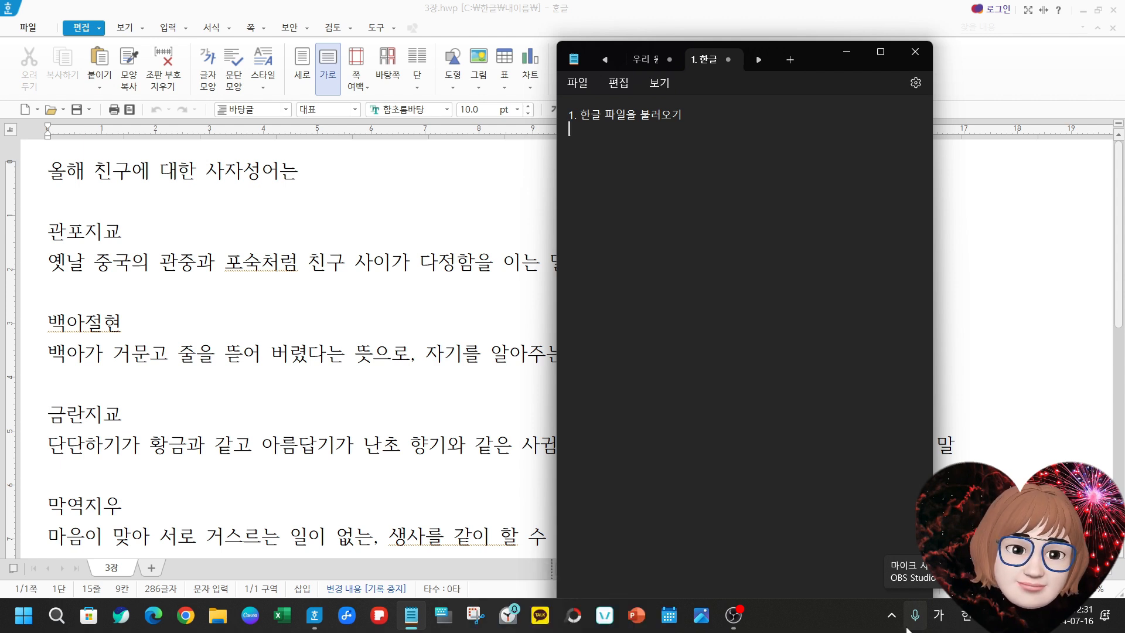
# - Add the line "경로를 잘 찾아서 불러온다." below the note's first line
pyautogui.write('경로')
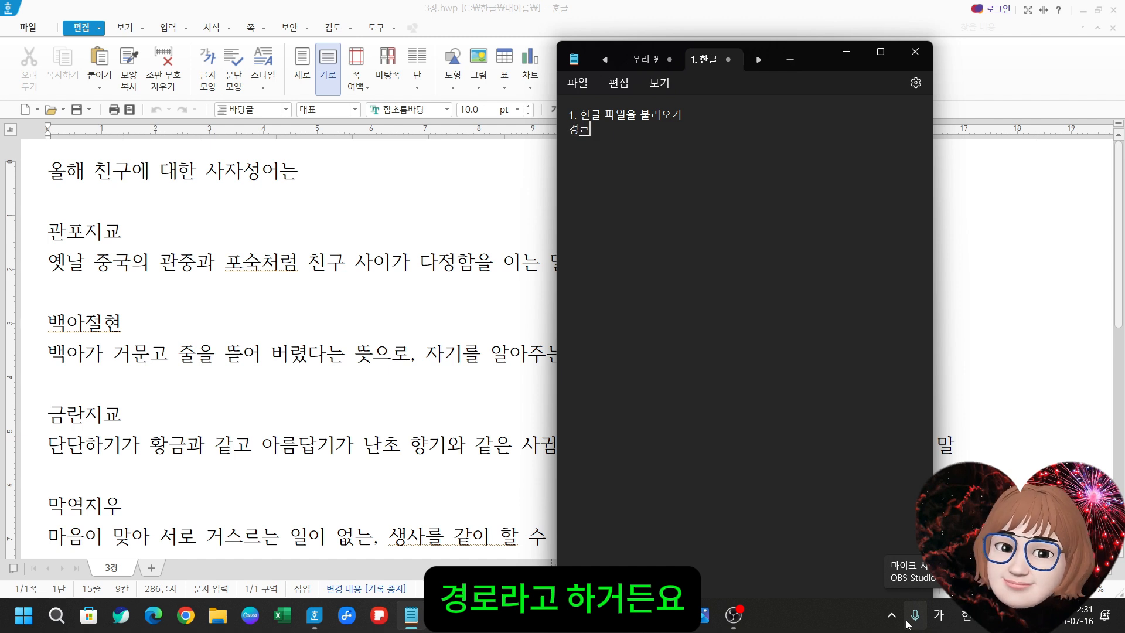
pyautogui.write('를 잘 채')
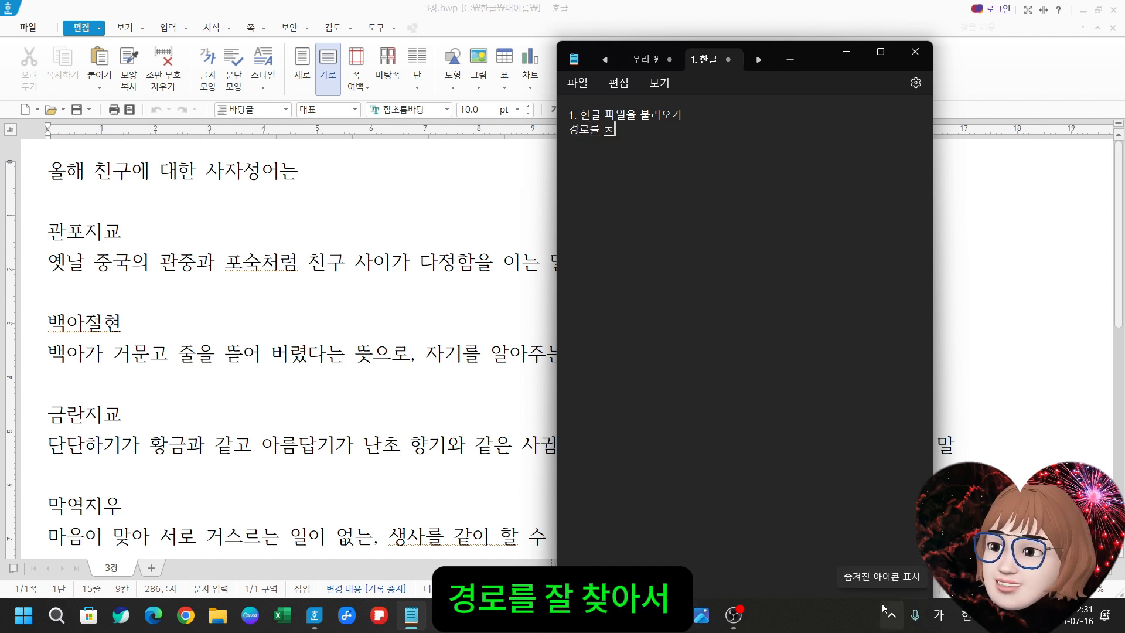
pyautogui.write('아서 ')
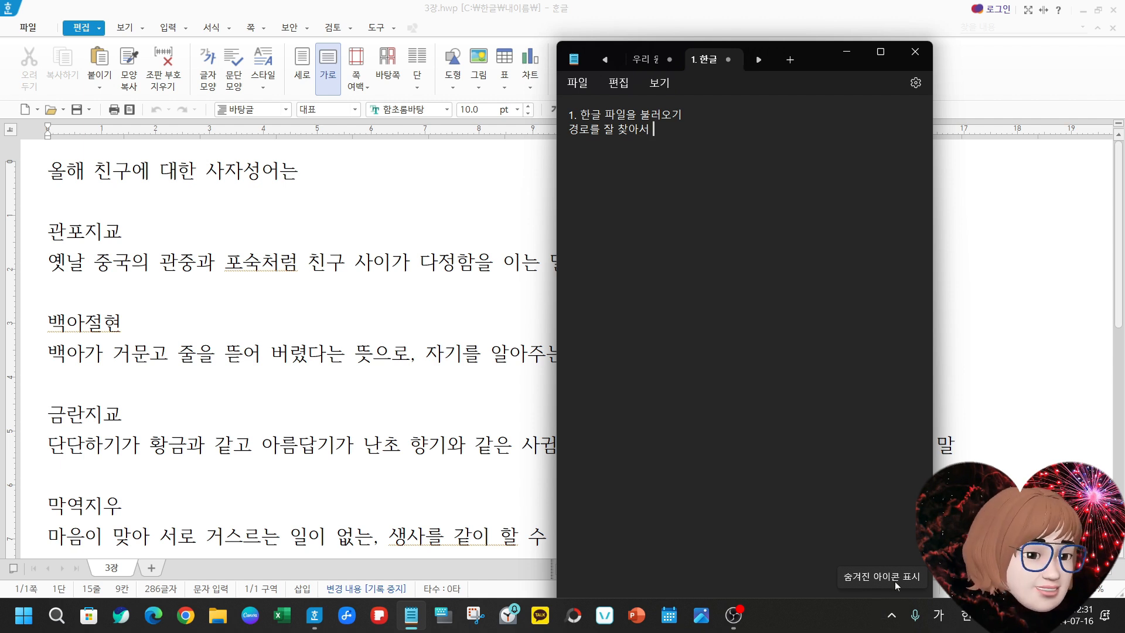
pyautogui.write('불러온')
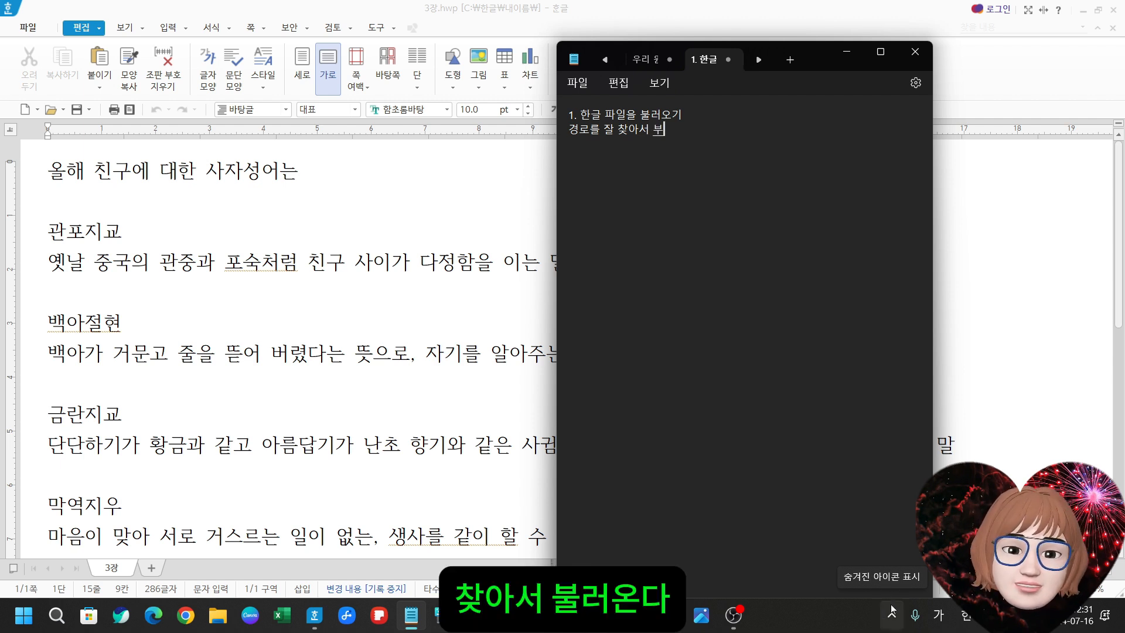
pyautogui.write('다.')
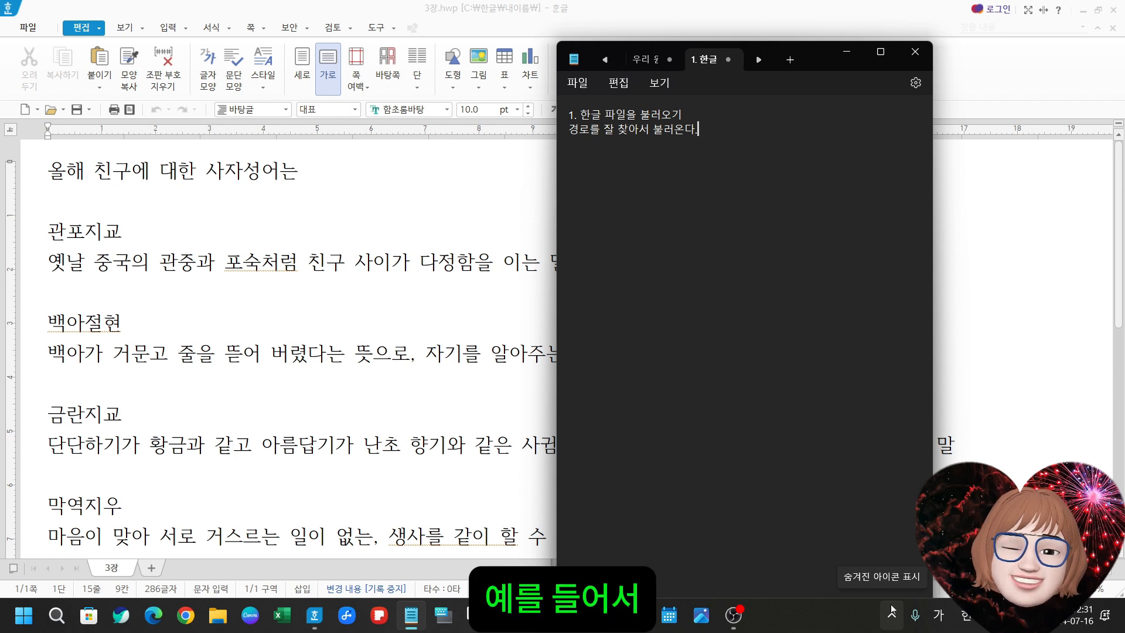
# - Start a third line in the note with the drive and parent folder "c:/ 한글"
pyautogui.press('Hangul')
pyautogui.press('Return')
pyautogui.write('c:')
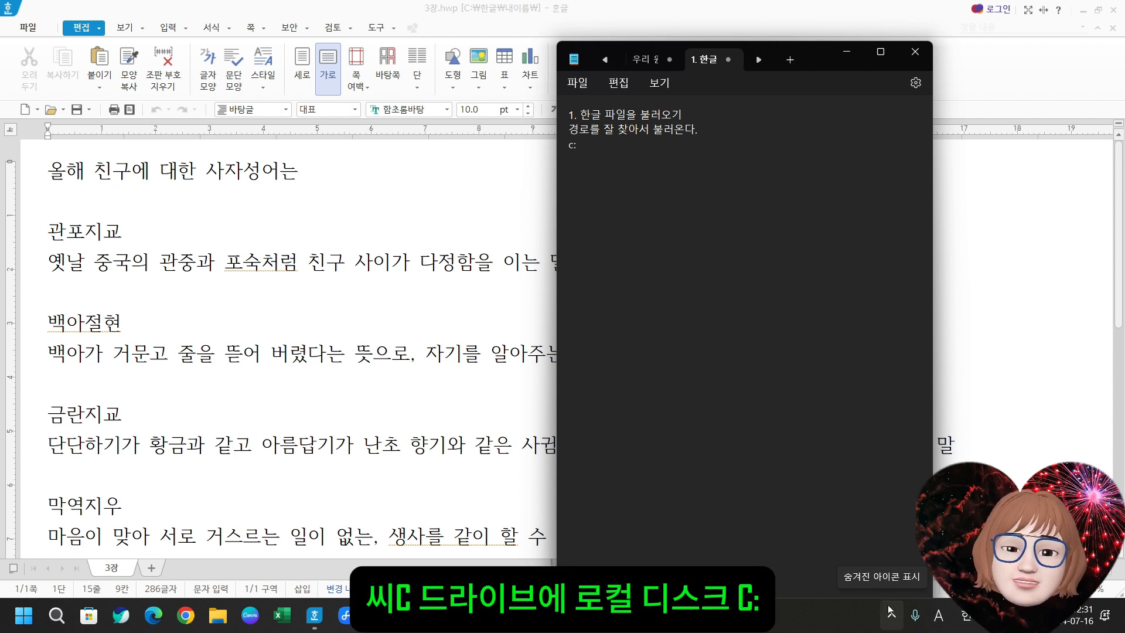
pyautogui.write('/')
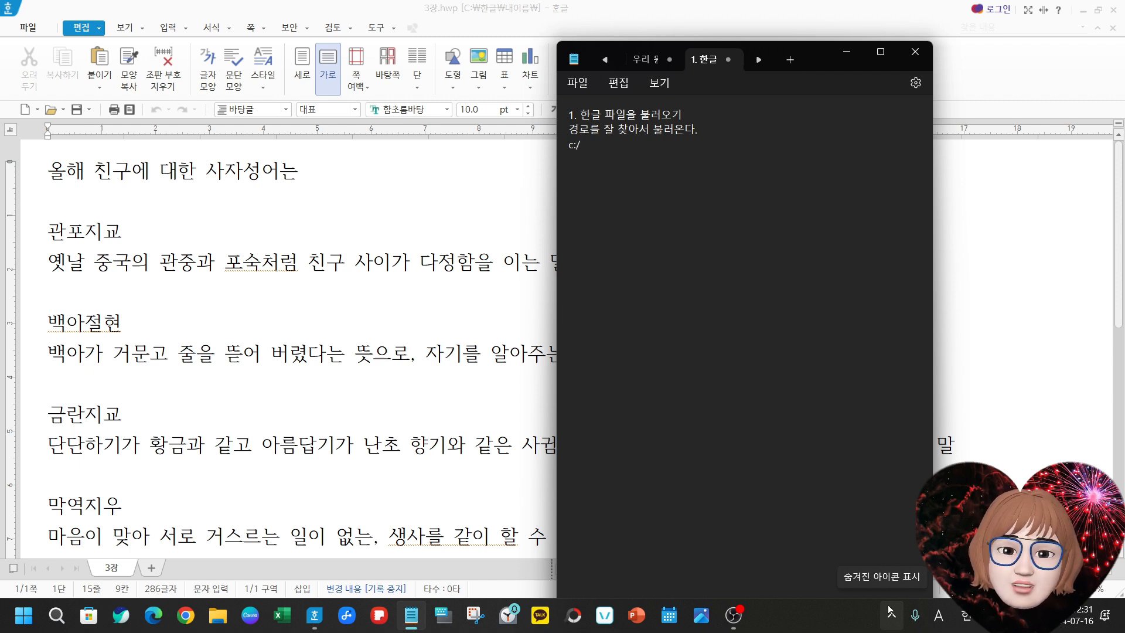
pyautogui.write(' gks')
pyautogui.press('BackSpace')
pyautogui.press('BackSpace')
pyautogui.press('BackSpace')
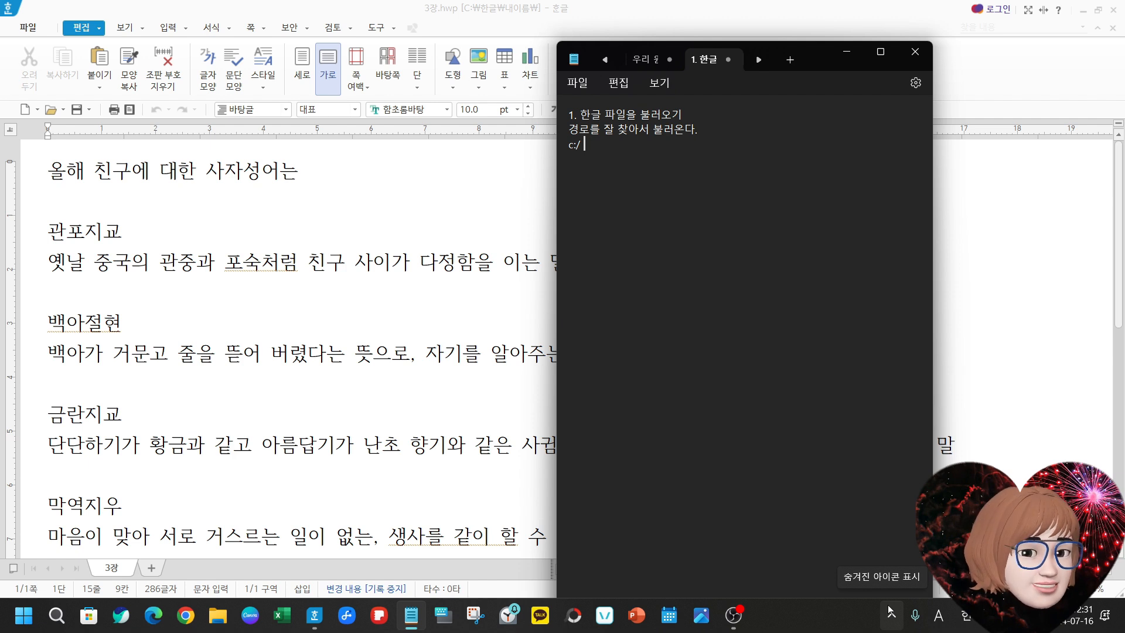
pyautogui.press('Hangul')
pyautogui.write('한글')
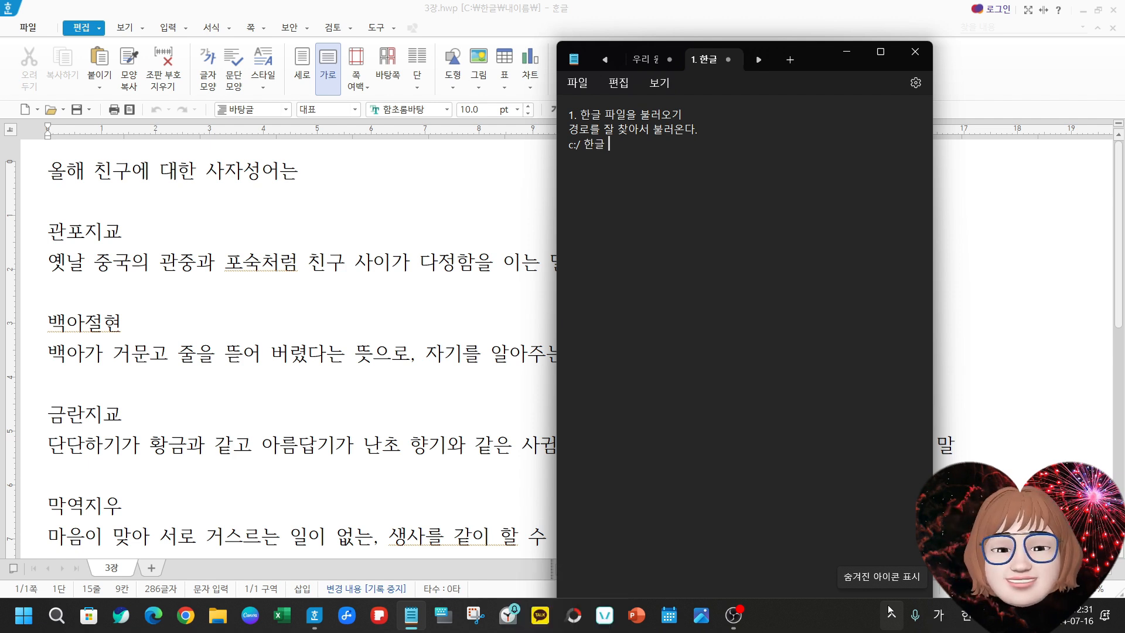
# - Extend the example path with "/ 예제 /cd1/ 3강" and start a new line below it
pyautogui.write(' / 예제')
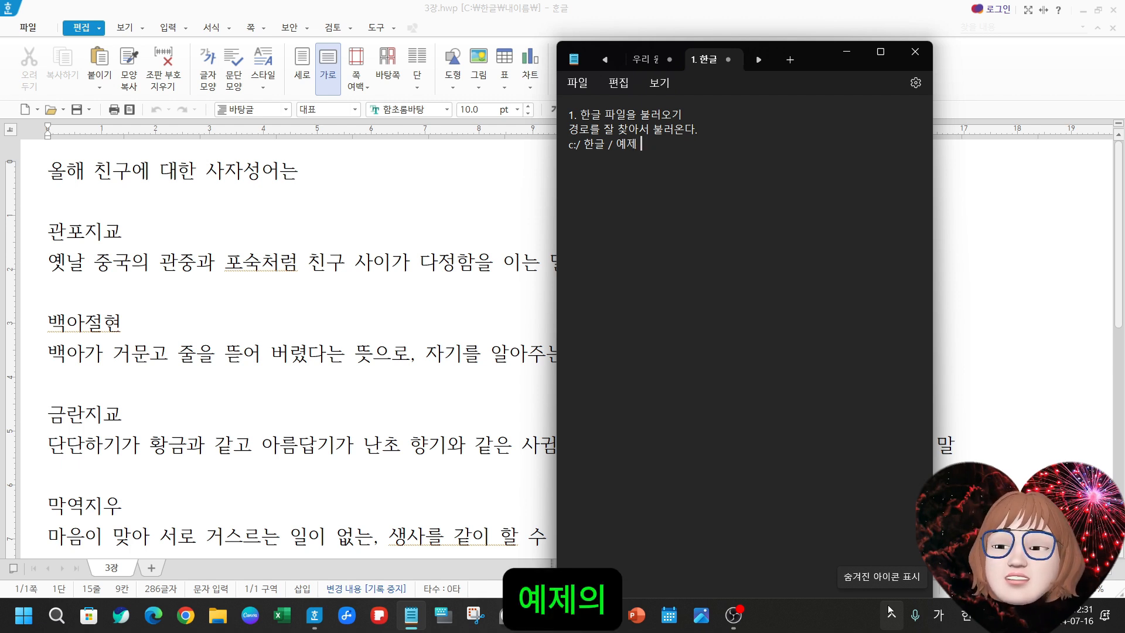
pyautogui.write(' /')
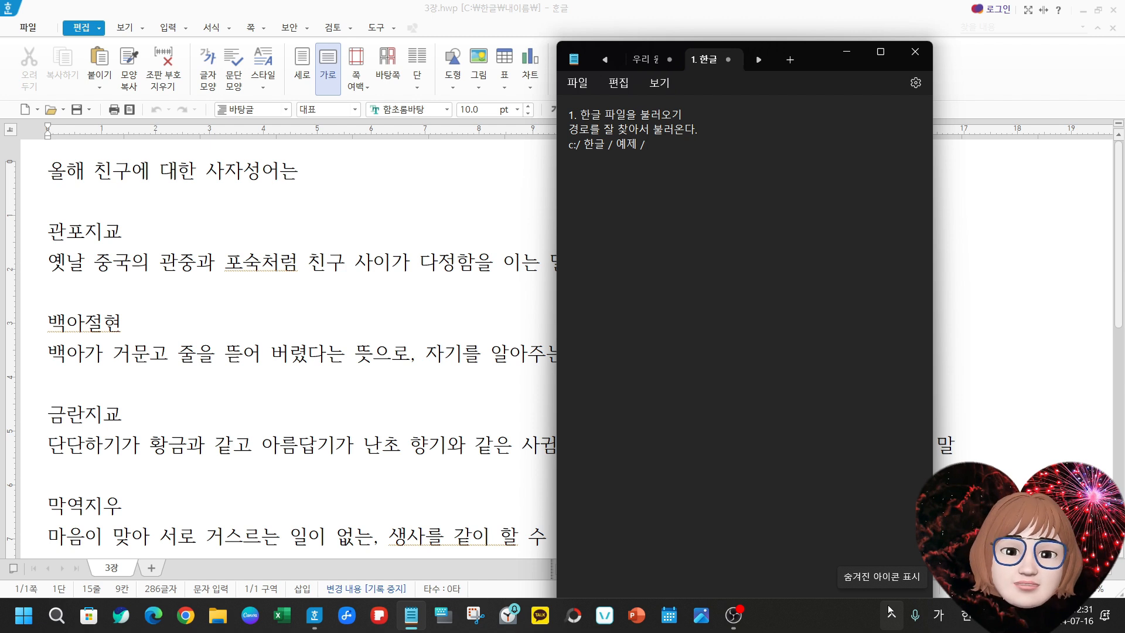
pyautogui.write('cd1')
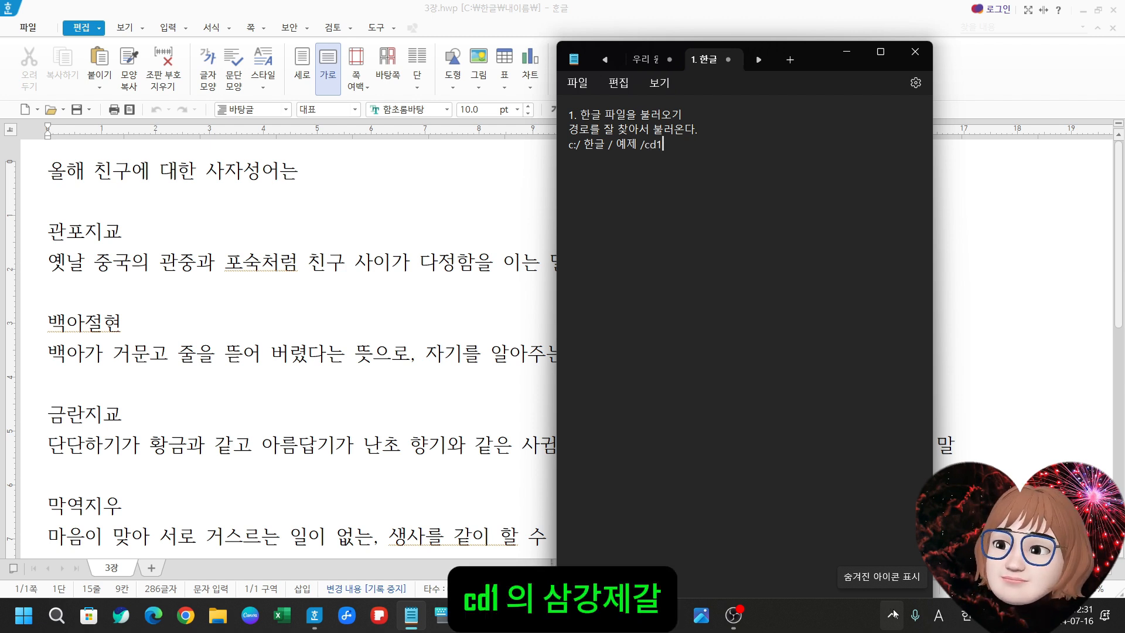
pyautogui.write('/ 3')
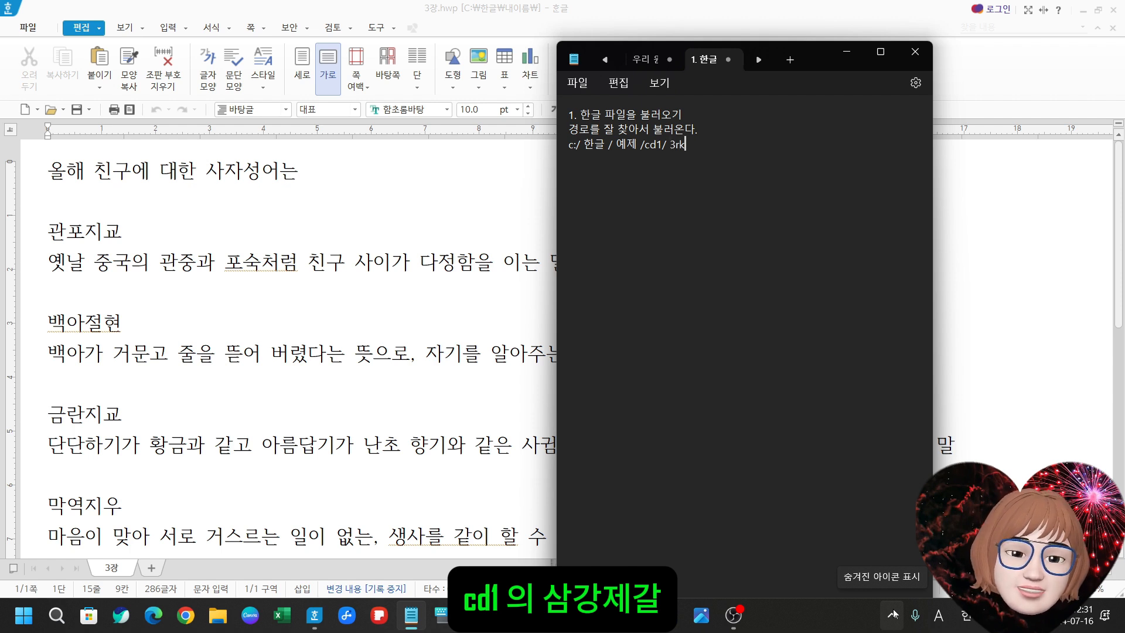
pyautogui.press('Hangul')
pyautogui.write('강')
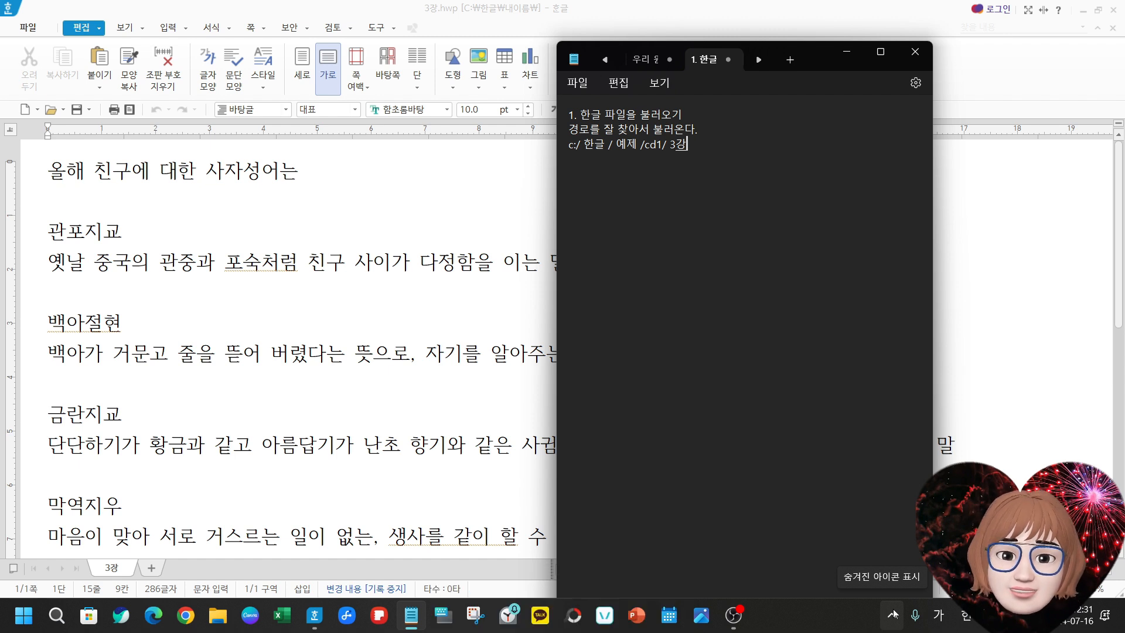
pyautogui.press('Return')
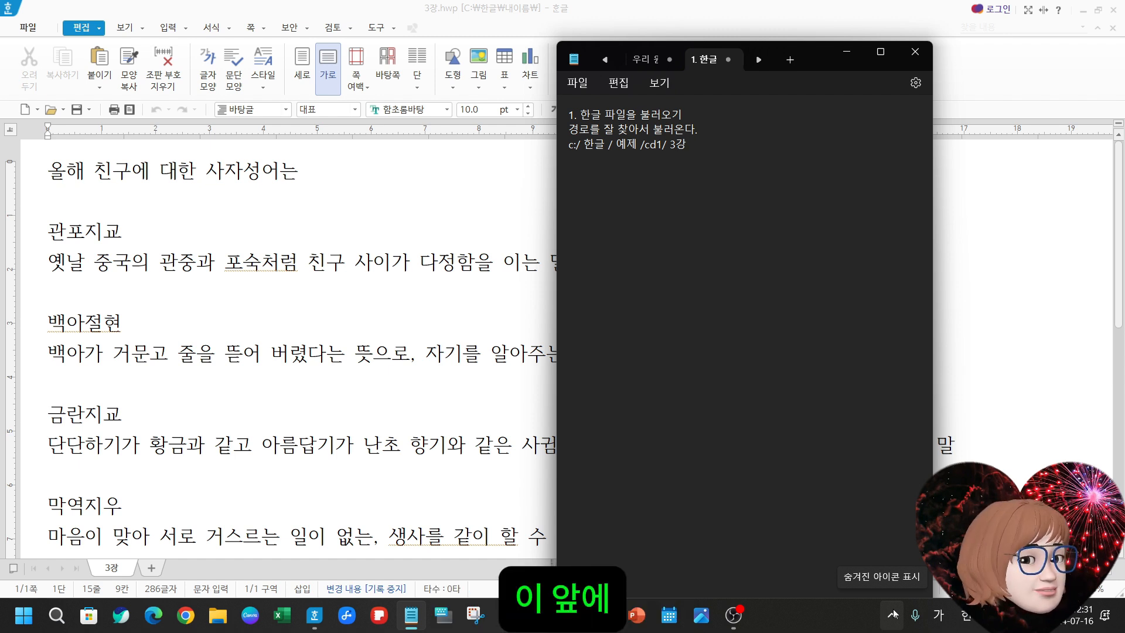
# - Insert "내pc:/" in front of "c:/" at the beginning of the example path line
pyautogui.click(564, 152)
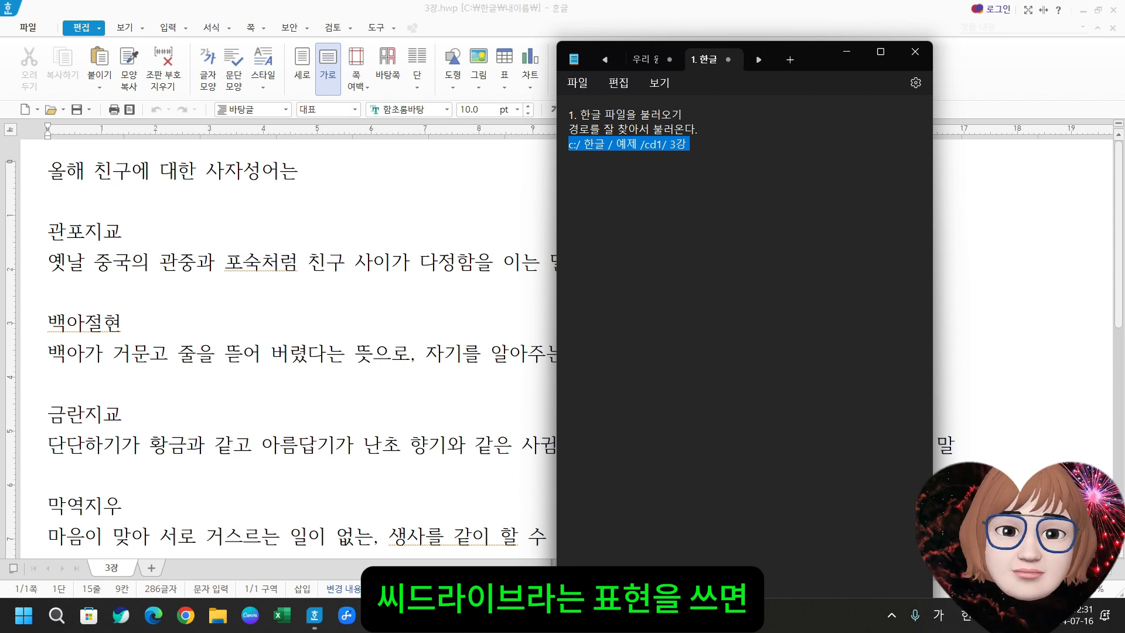
pyautogui.click(697, 129)
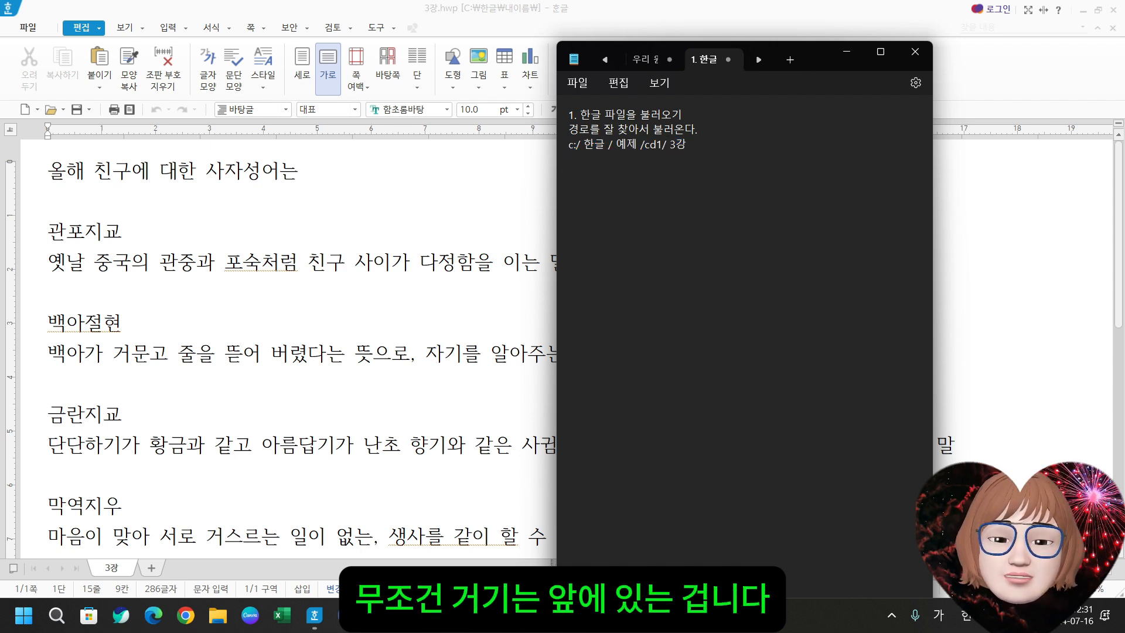
pyautogui.press('Right')
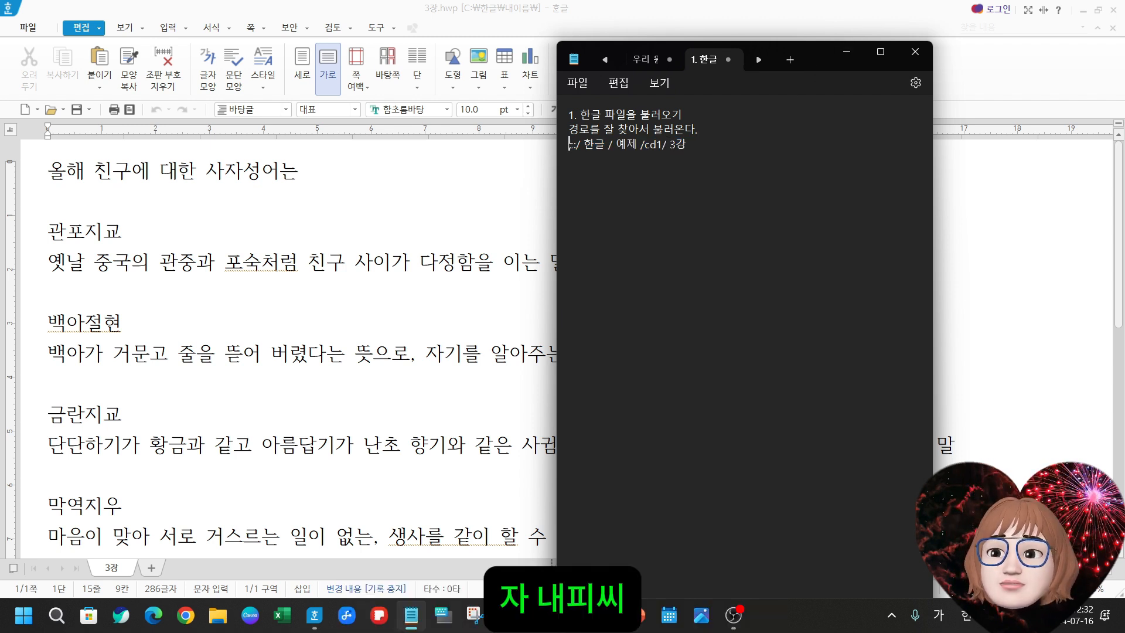
pyautogui.write('ㄴㅐ')
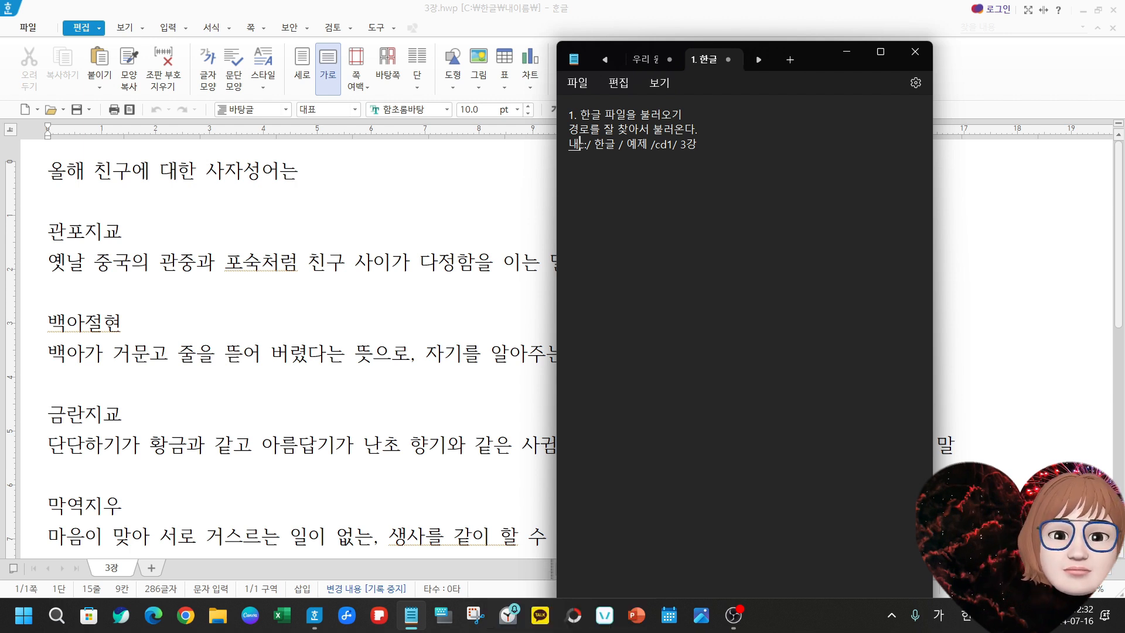
pyautogui.press('Hangul')
pyautogui.write('pc')
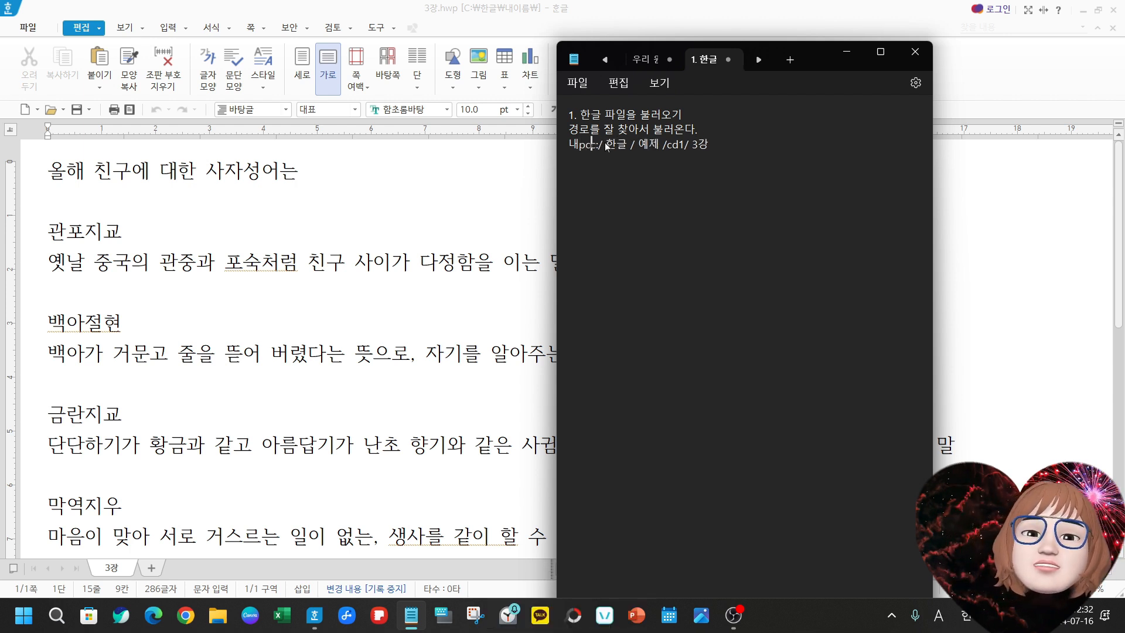
pyautogui.write(':/')
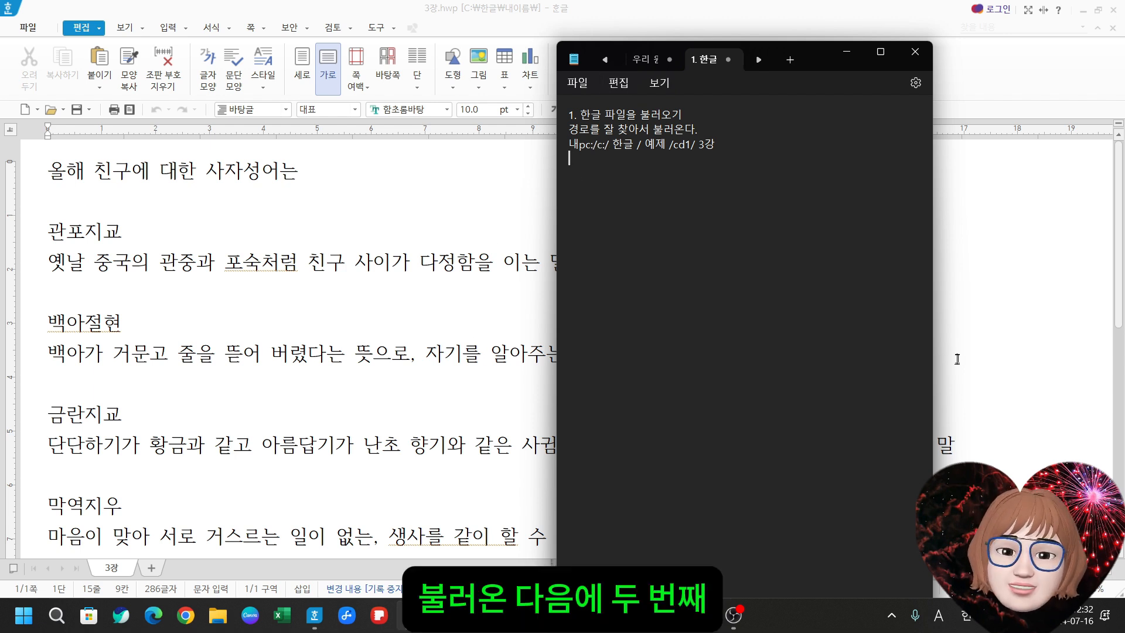
# - Add the line "2. 다른이름으로 저장하기" below the example path and start a new line
pyautogui.press('Return')
pyautogui.write('2.')
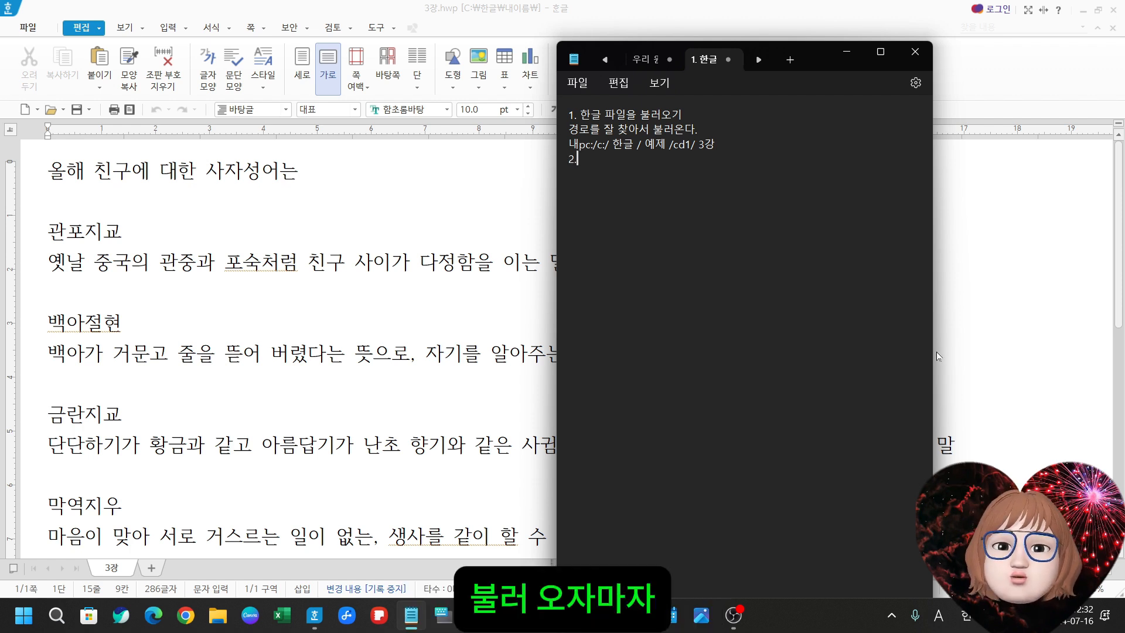
pyautogui.write(' e')
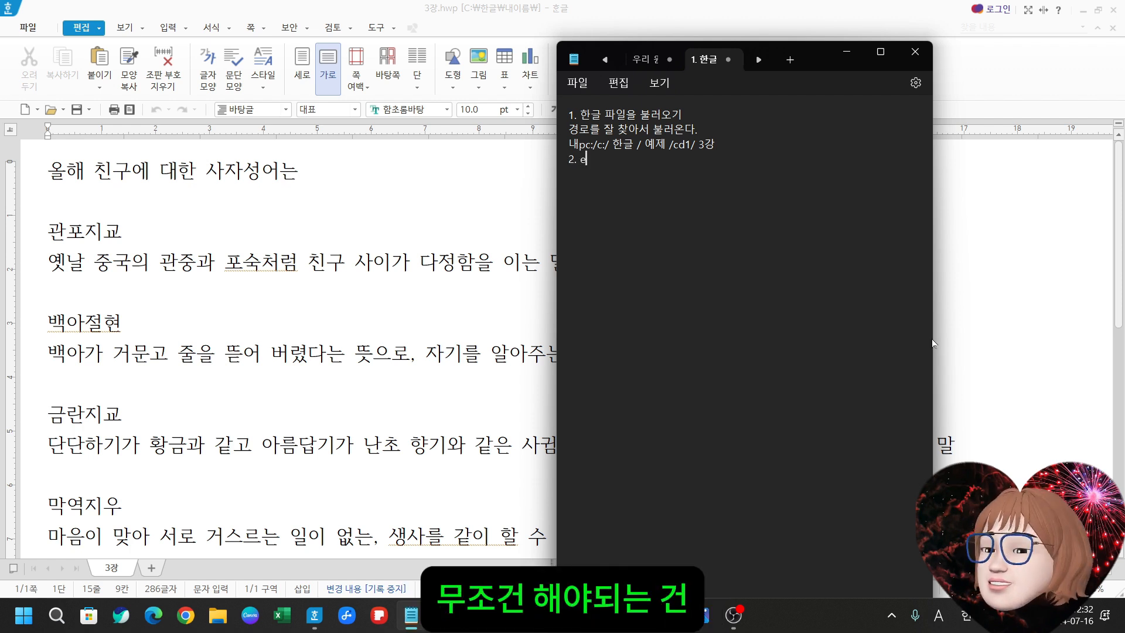
pyautogui.press('BackSpace')
pyautogui.press('Hangul')
pyautogui.write('다른이')
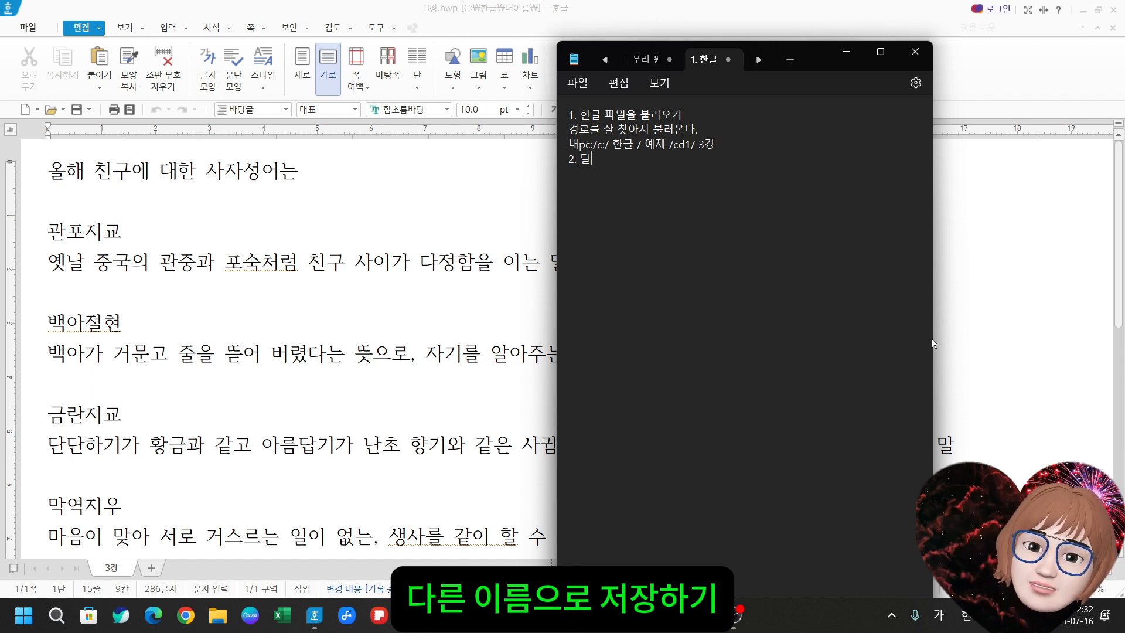
pyautogui.write('름으로 저')
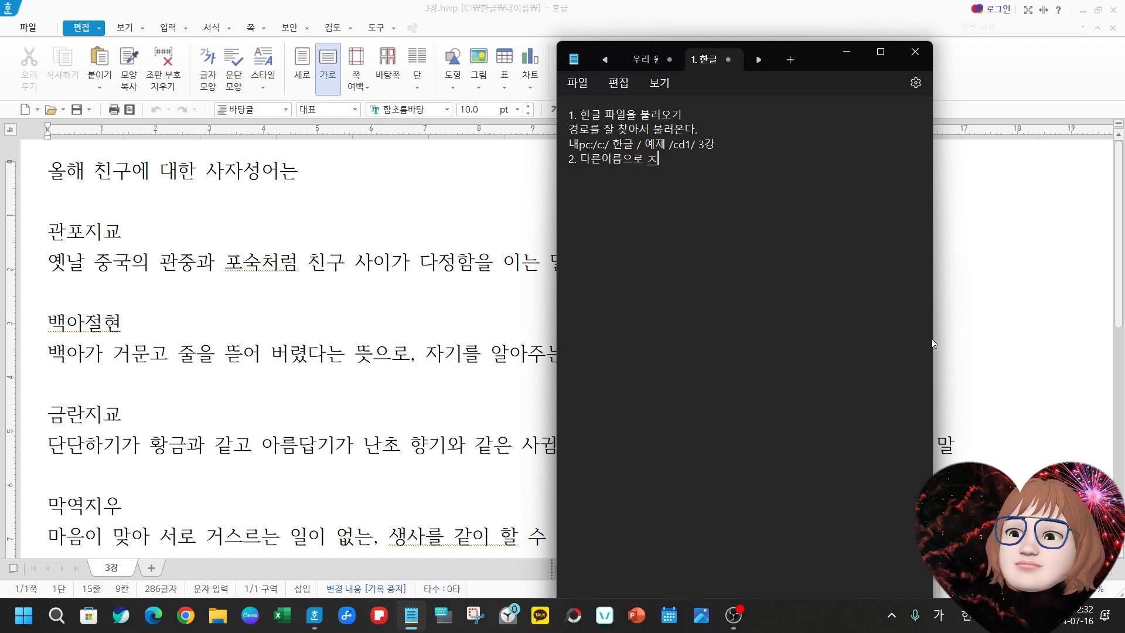
pyautogui.write('장')
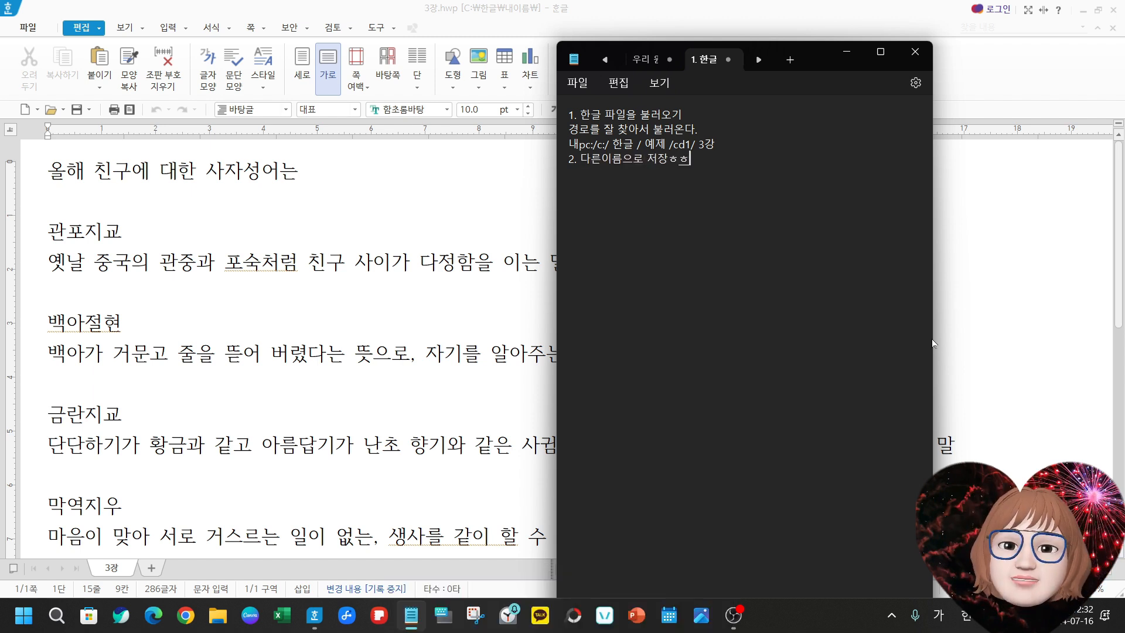
pyautogui.write('하기')
pyautogui.press('Return')
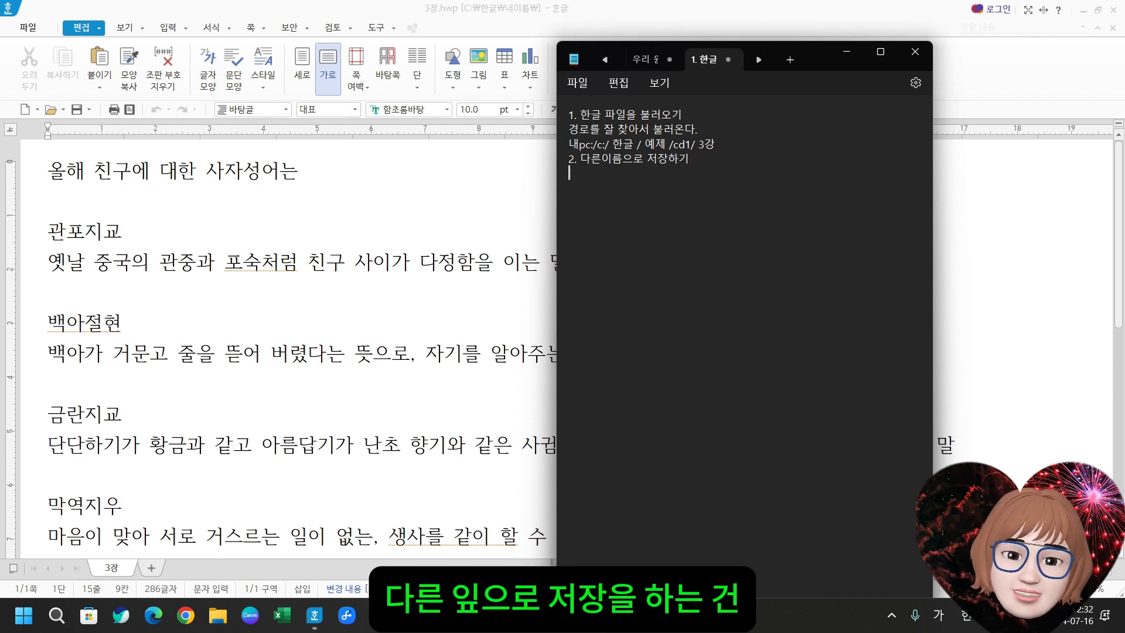
# - Write "파일 / 다른이름으로 저장 /" on the line below the second heading
pyautogui.write('팔ㅇ')
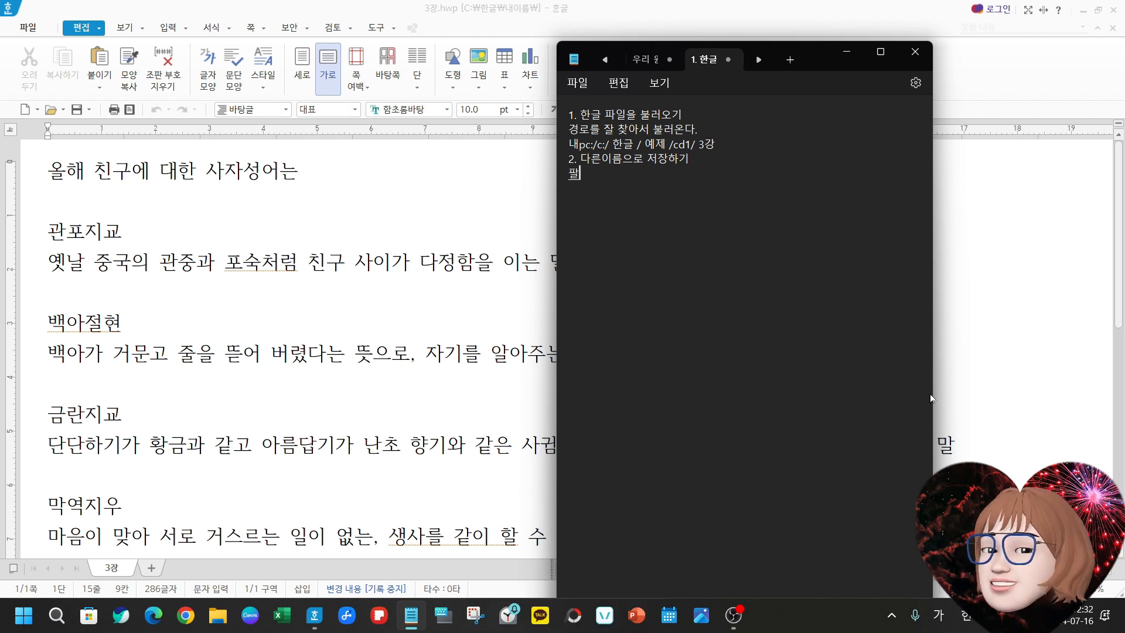
pyautogui.press('BackSpace')
pyautogui.press('BackSpace')
pyautogui.write('파일')
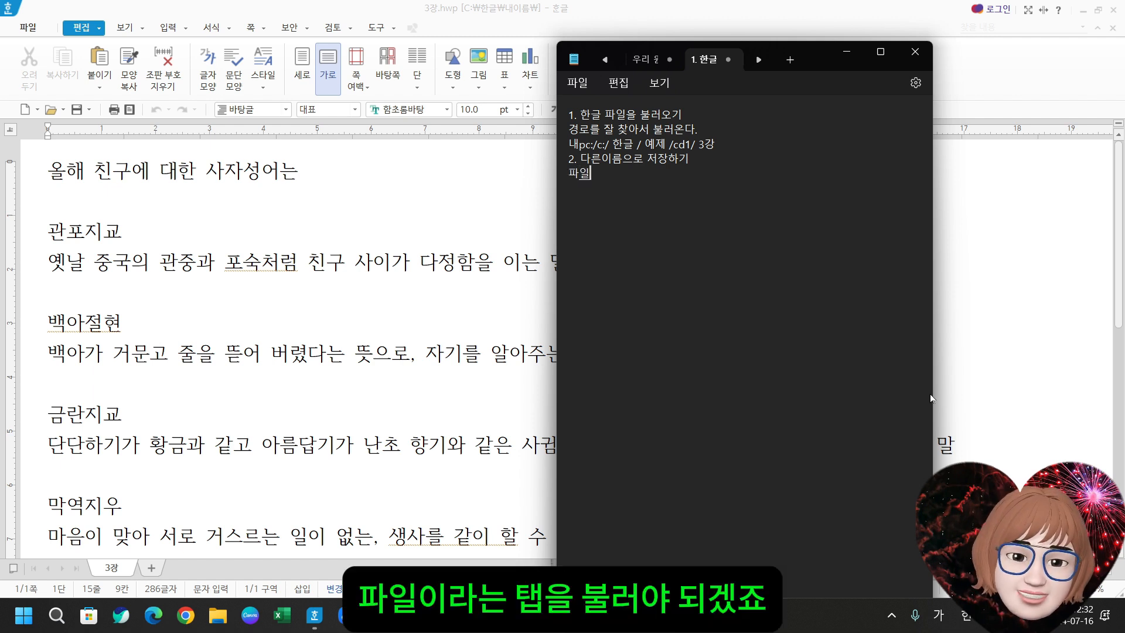
pyautogui.write(' ?')
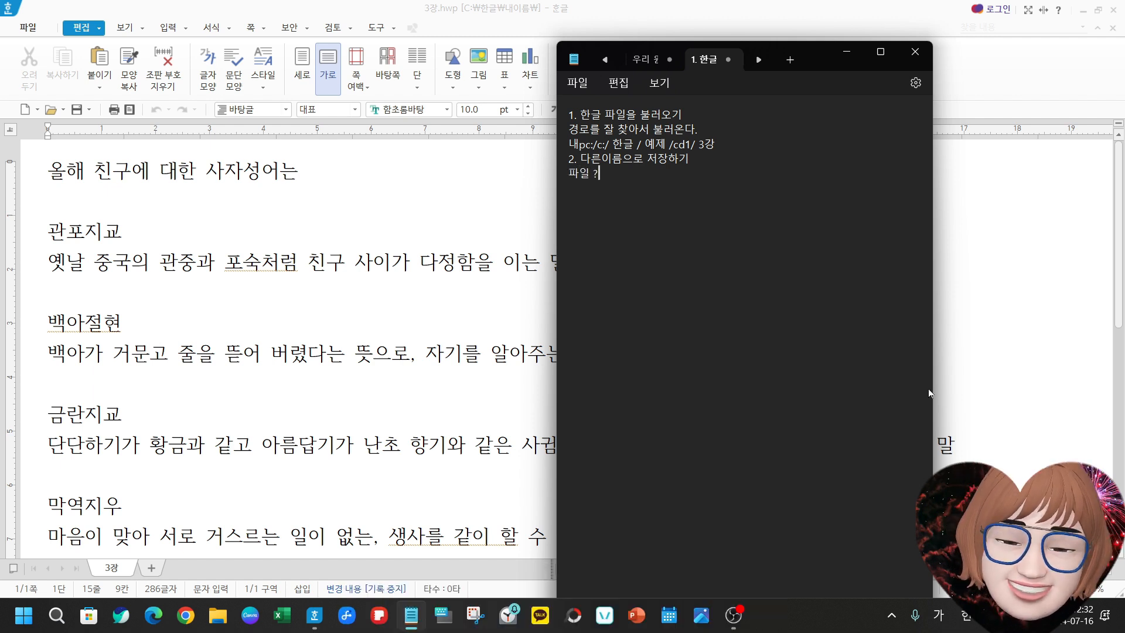
pyautogui.press('BackSpace')
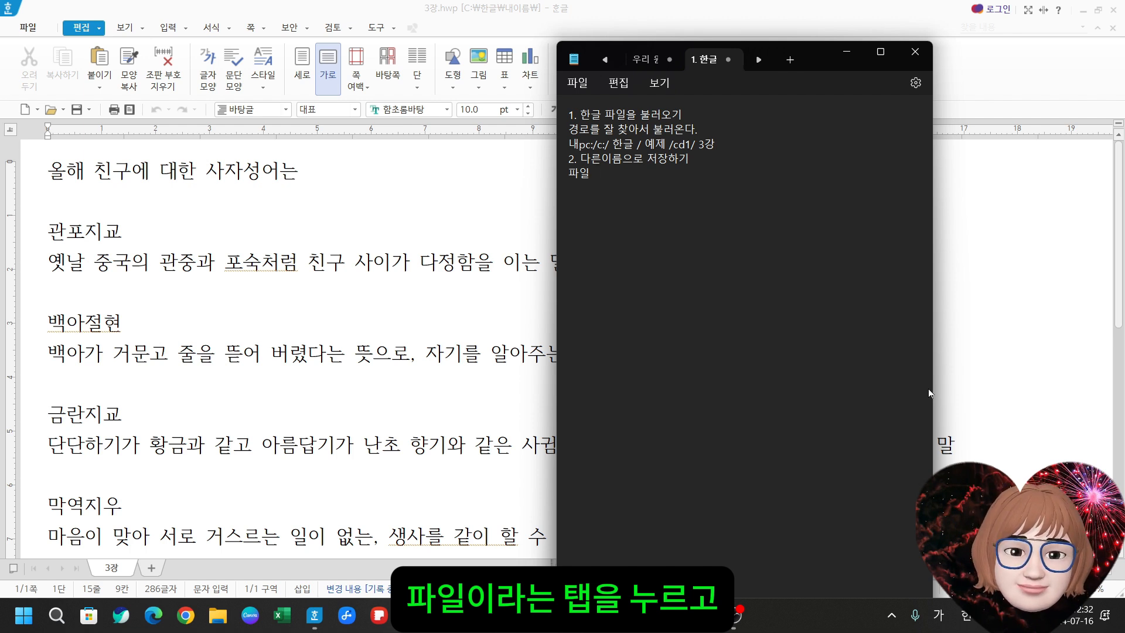
pyautogui.write('/')
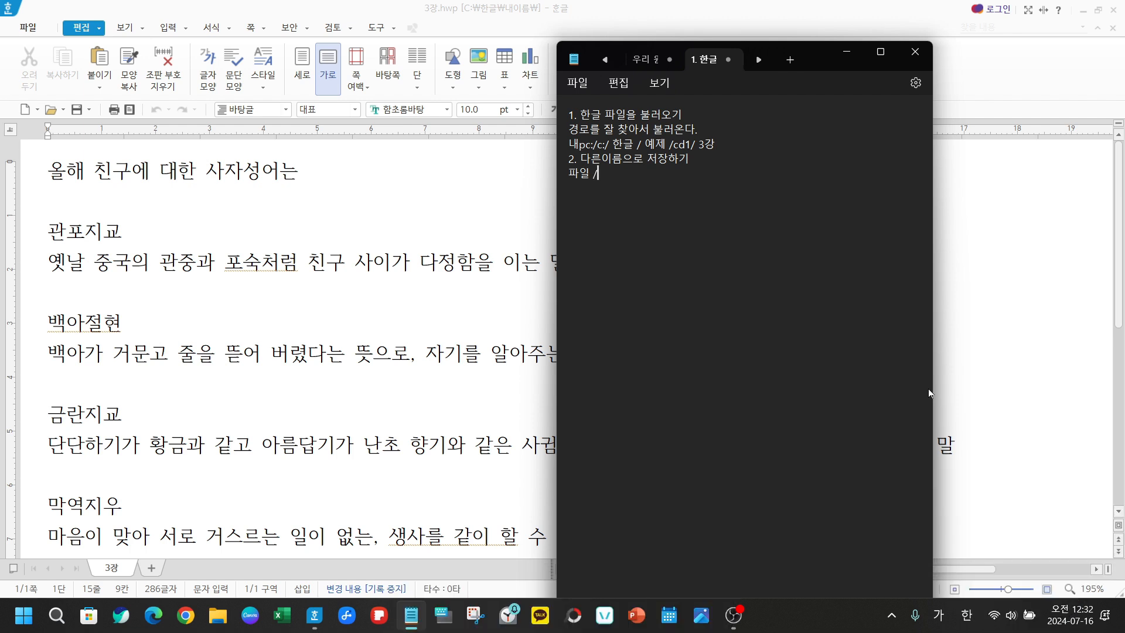
pyautogui.write(' 다른')
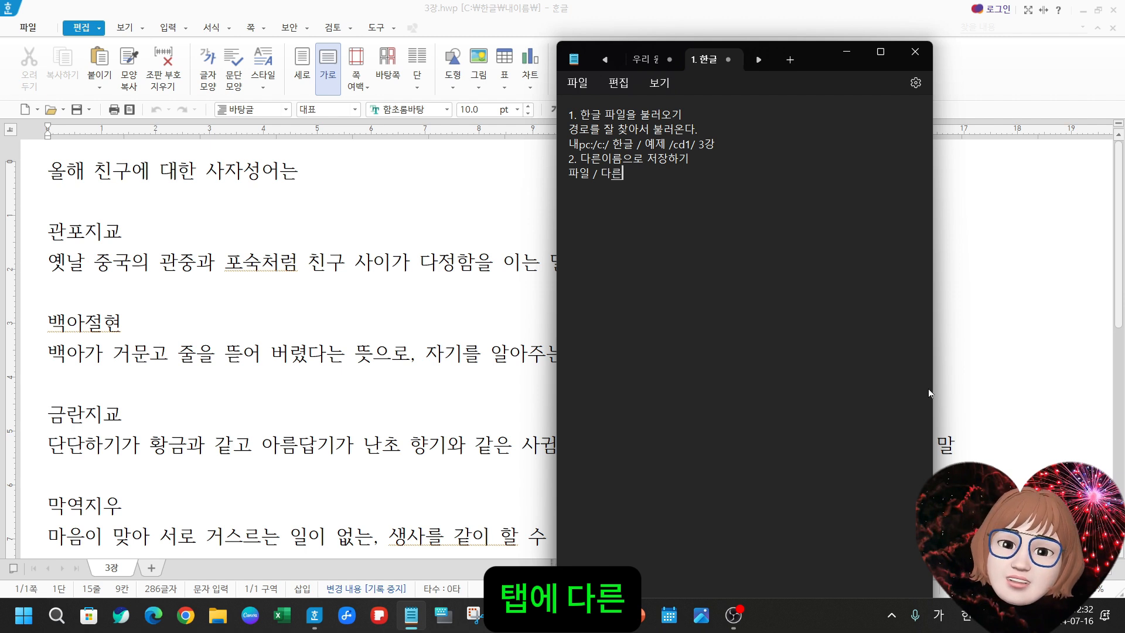
pyautogui.write('이름으로 ')
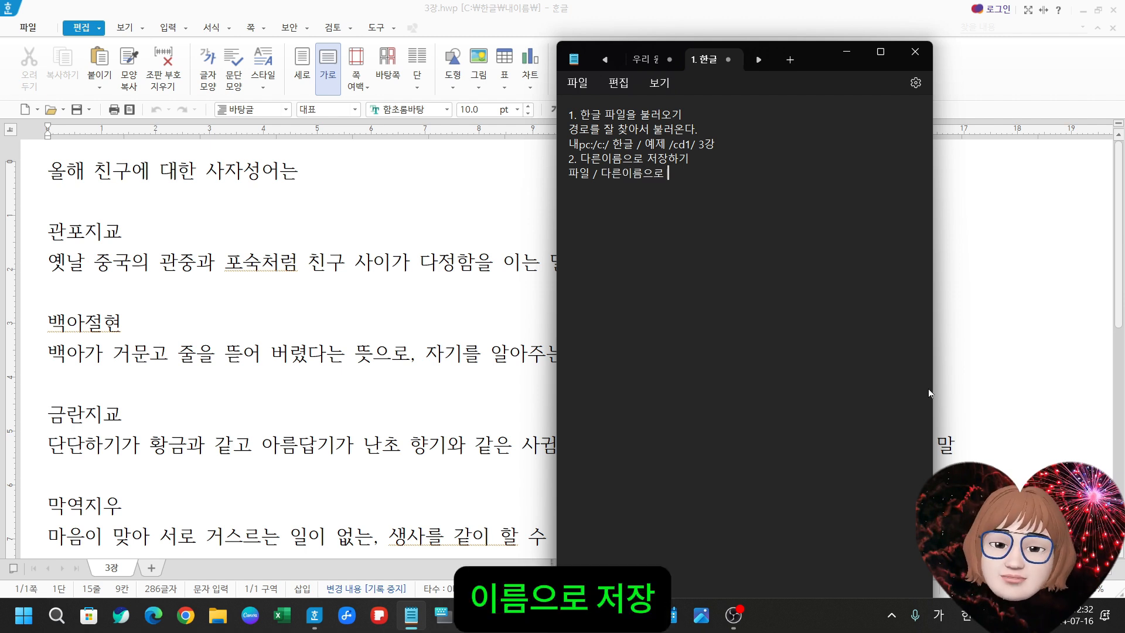
pyautogui.write('저장 /')
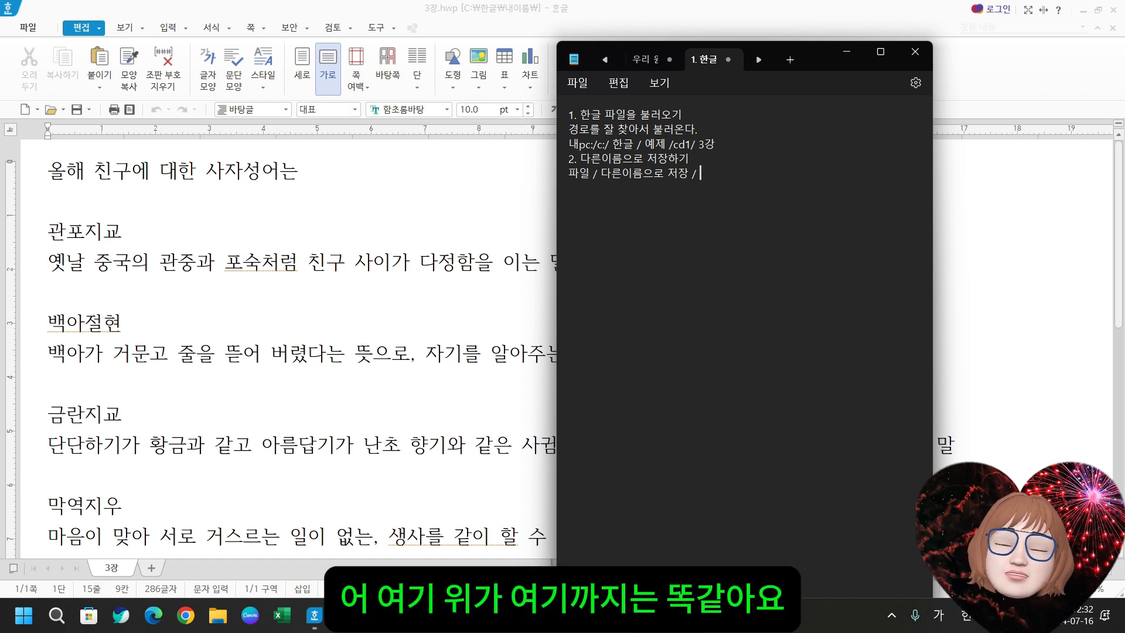
# - Copy "내pc:/c:/ 한글 /" from the example path to the end of the last line and append "내이름 / 3강"
pyautogui.moveTo(641, 144); pyautogui.dragTo(561, 143)
pyautogui.hotkey('ctrl', 'c')
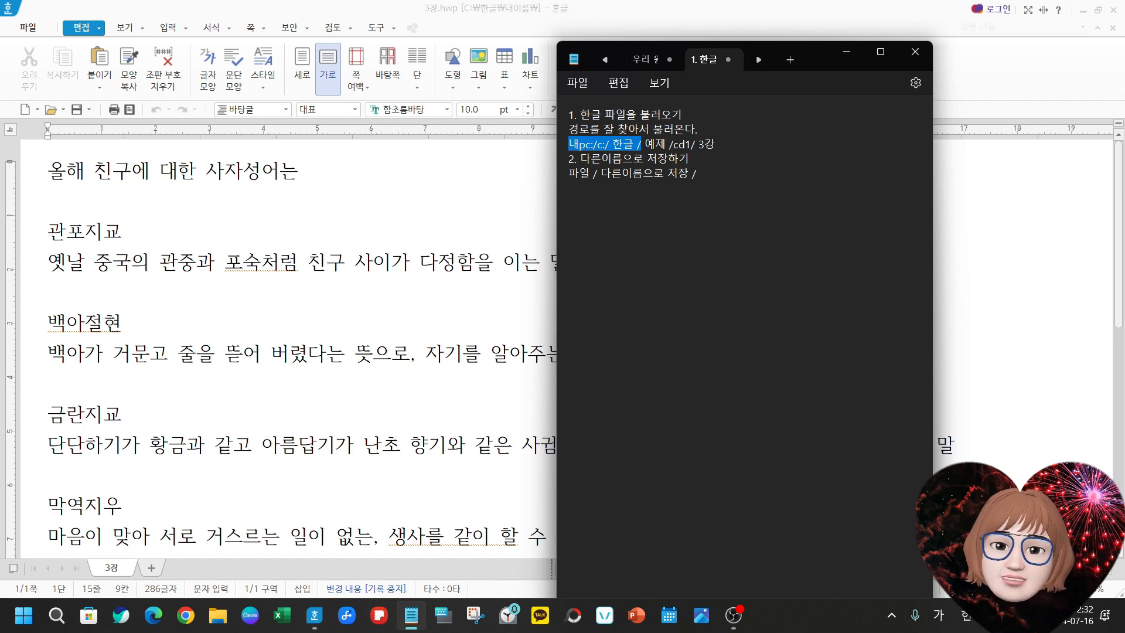
pyautogui.click(708, 178)
pyautogui.hotkey('ctrl', 'v')
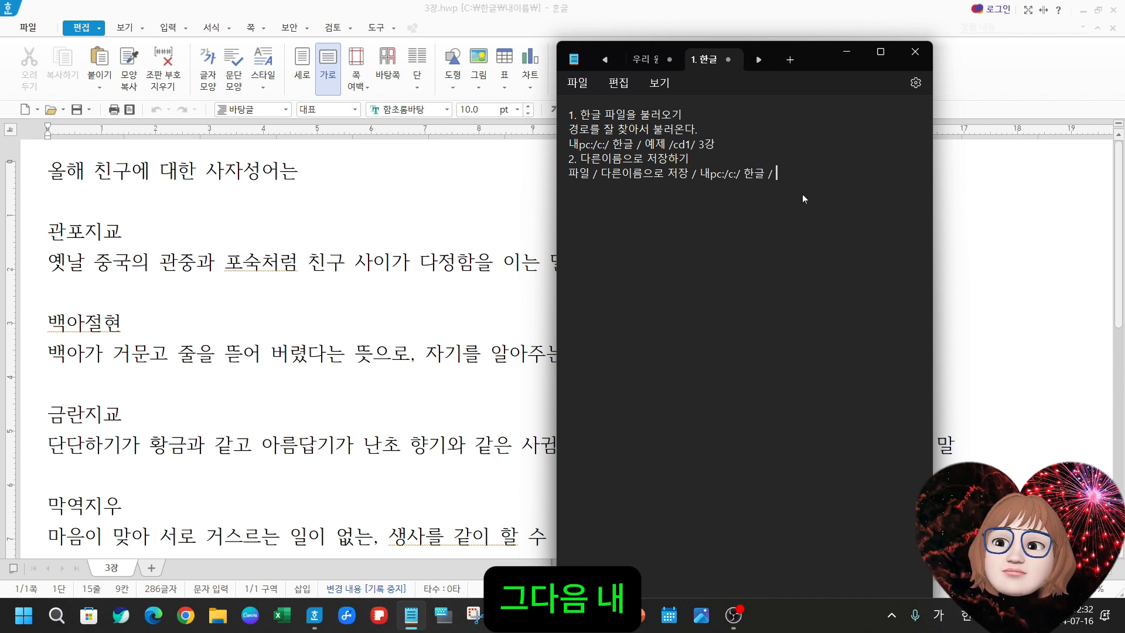
pyautogui.write('내이름')
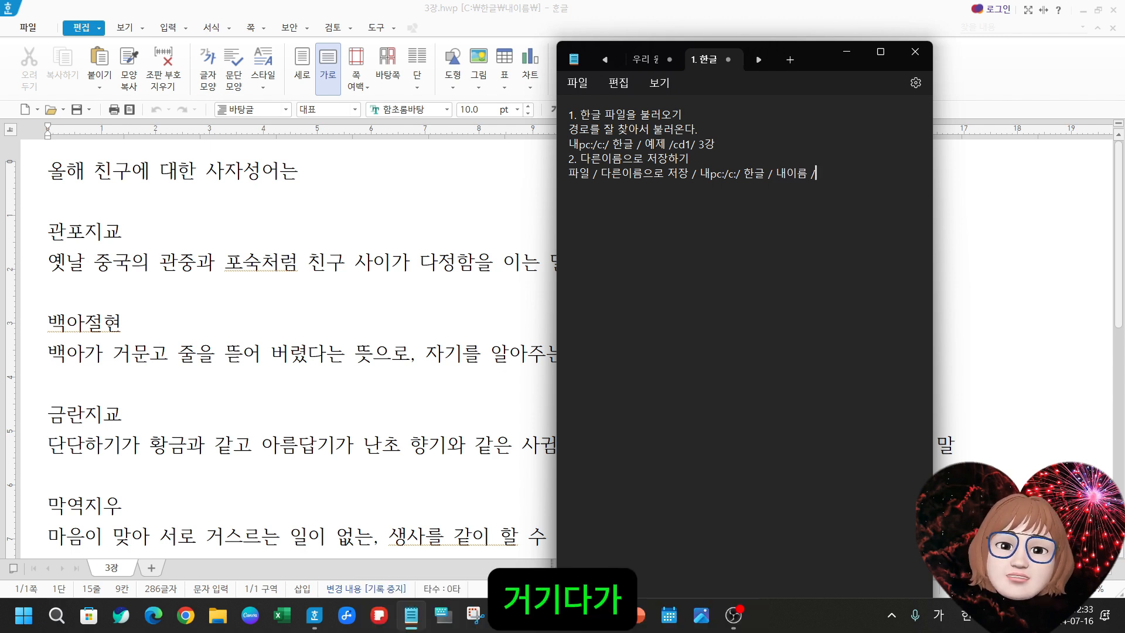
pyautogui.write(' / ')
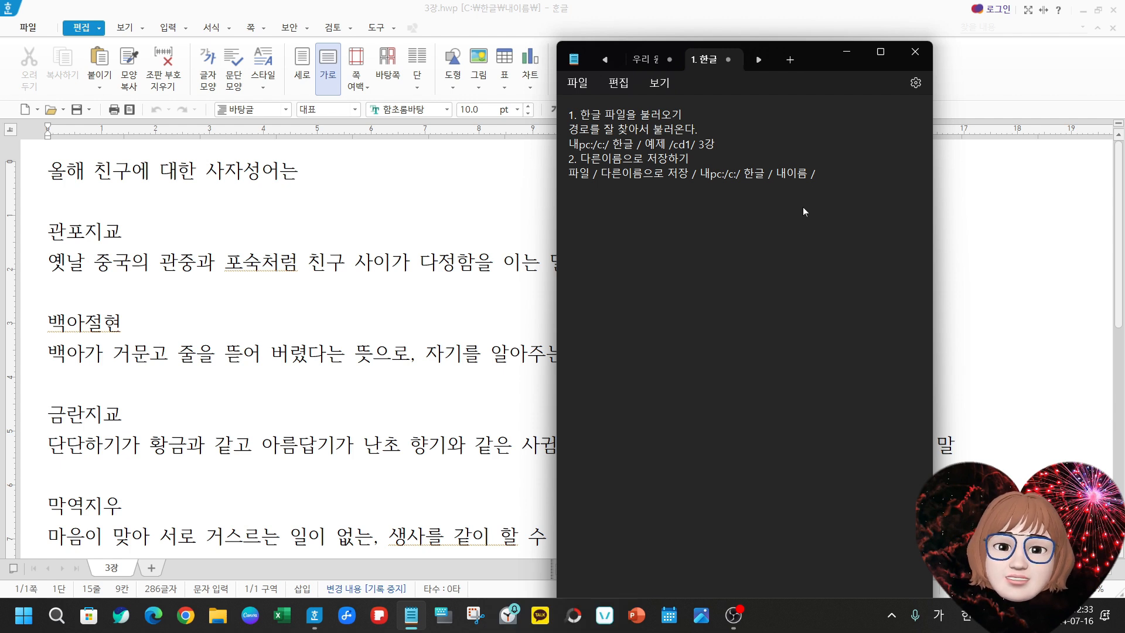
pyautogui.write('3강')
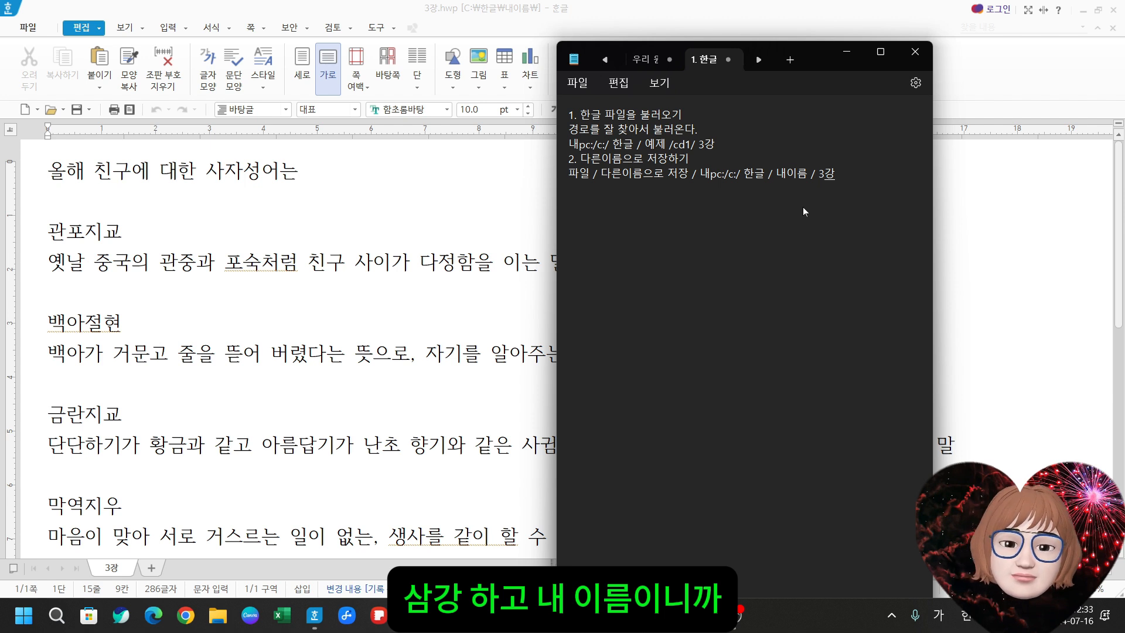
# - Append the user's name after "3강" at the end of the save path line and start a new line
pyautogui.write(' 명랑')
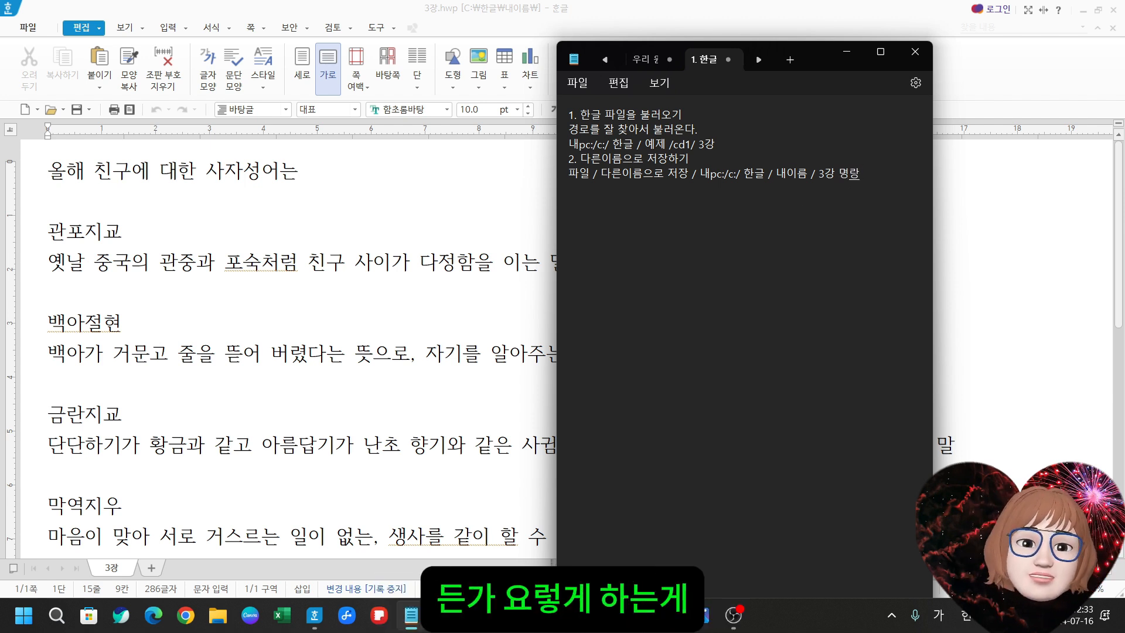
pyautogui.press('Return')
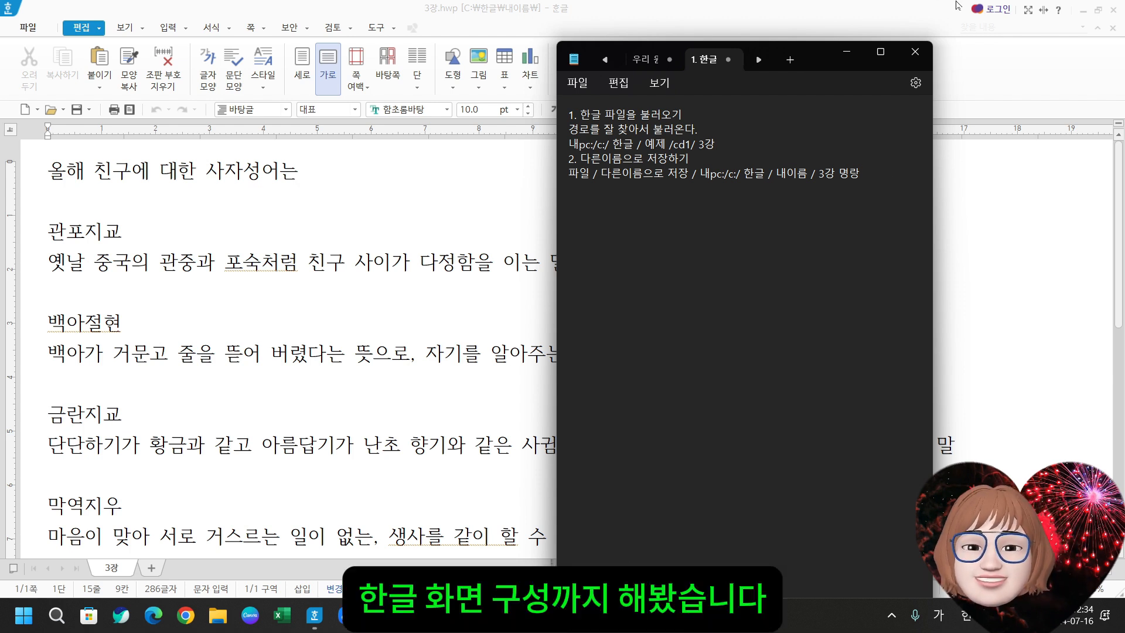
# - Close the notes window and place the cursor after the first character of the opening line in 3장.hwp
pyautogui.click(918, 53)
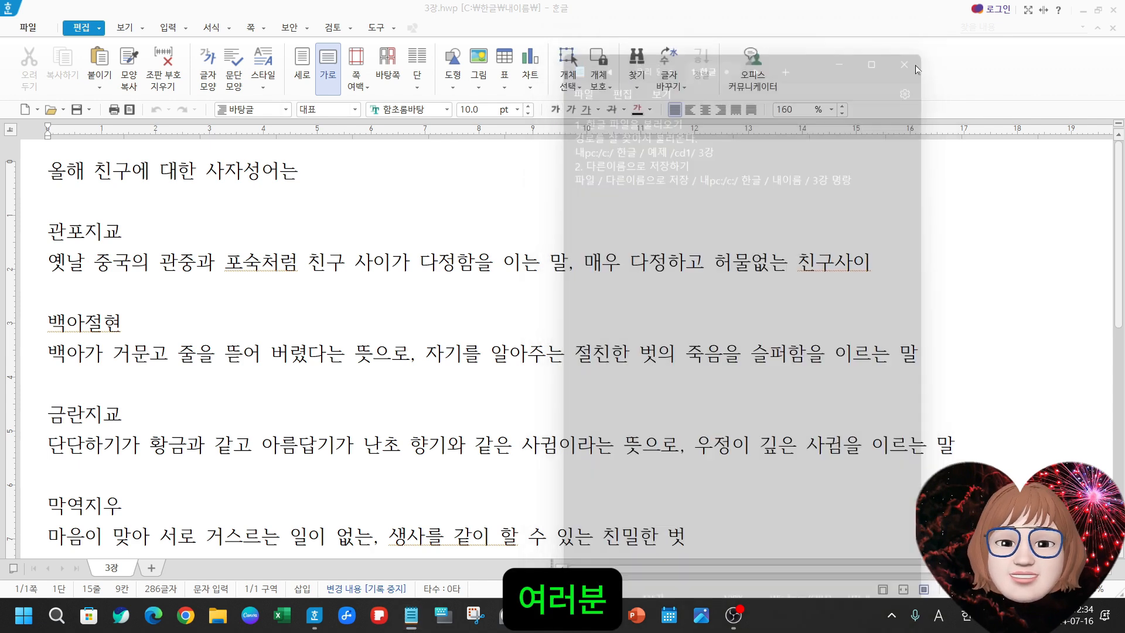
pyautogui.click(363, 204)
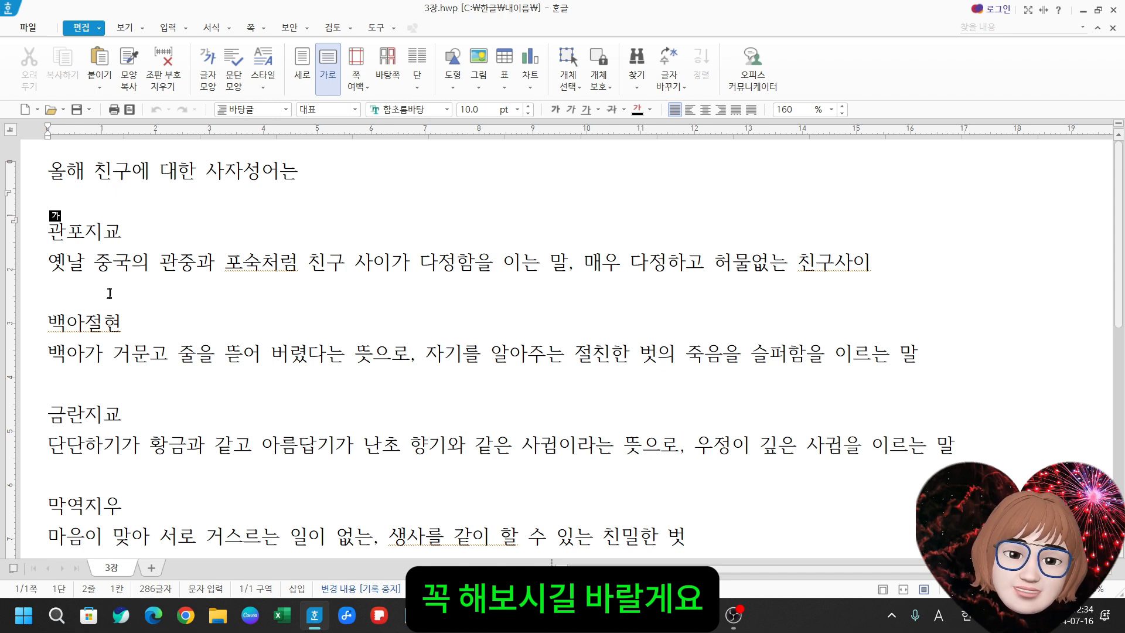
pyautogui.click(58, 165)
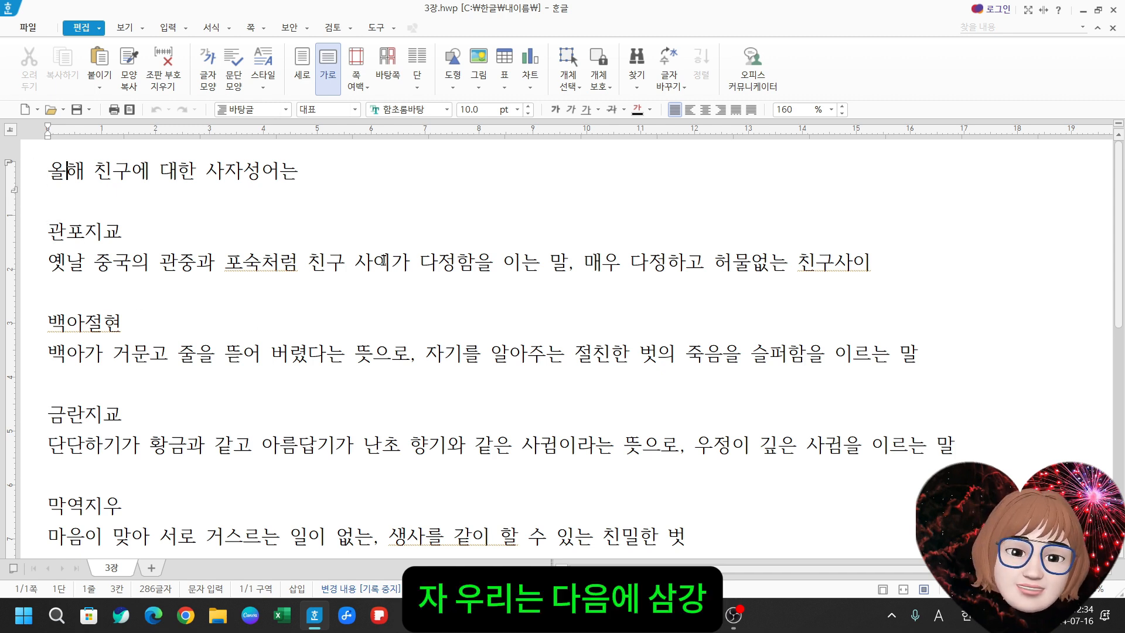
pyautogui.moveTo(733, 615)
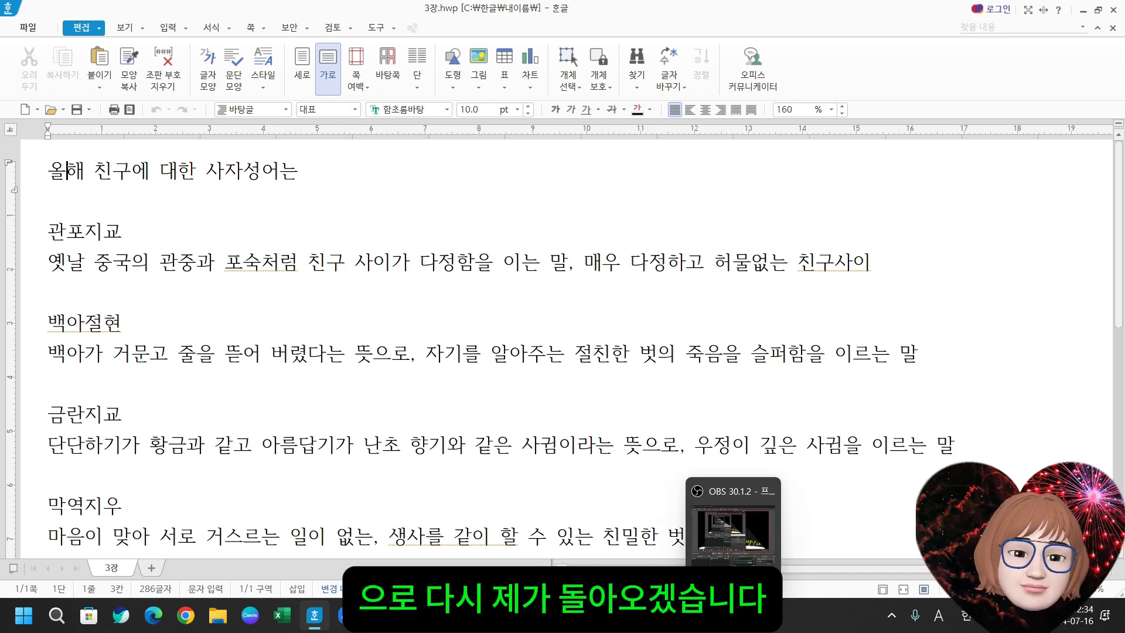